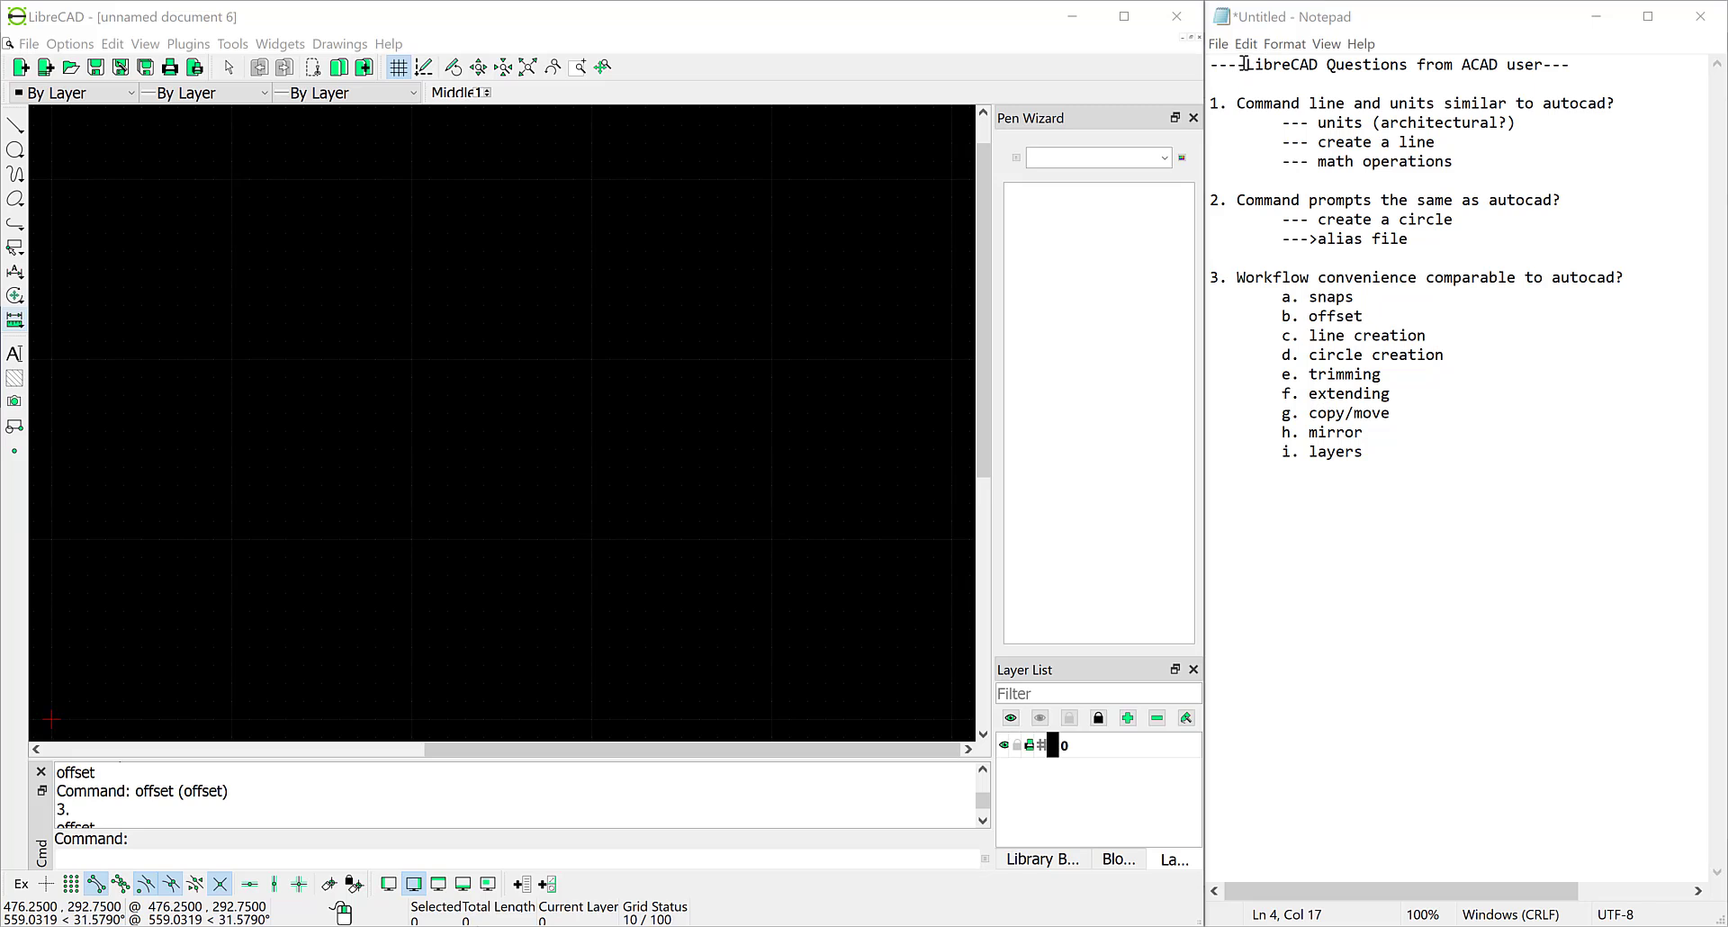
Highlight the notes' title and questions 1–3 on the command line, units, prompts and workflow.
drag(1238, 65, 1543, 66)
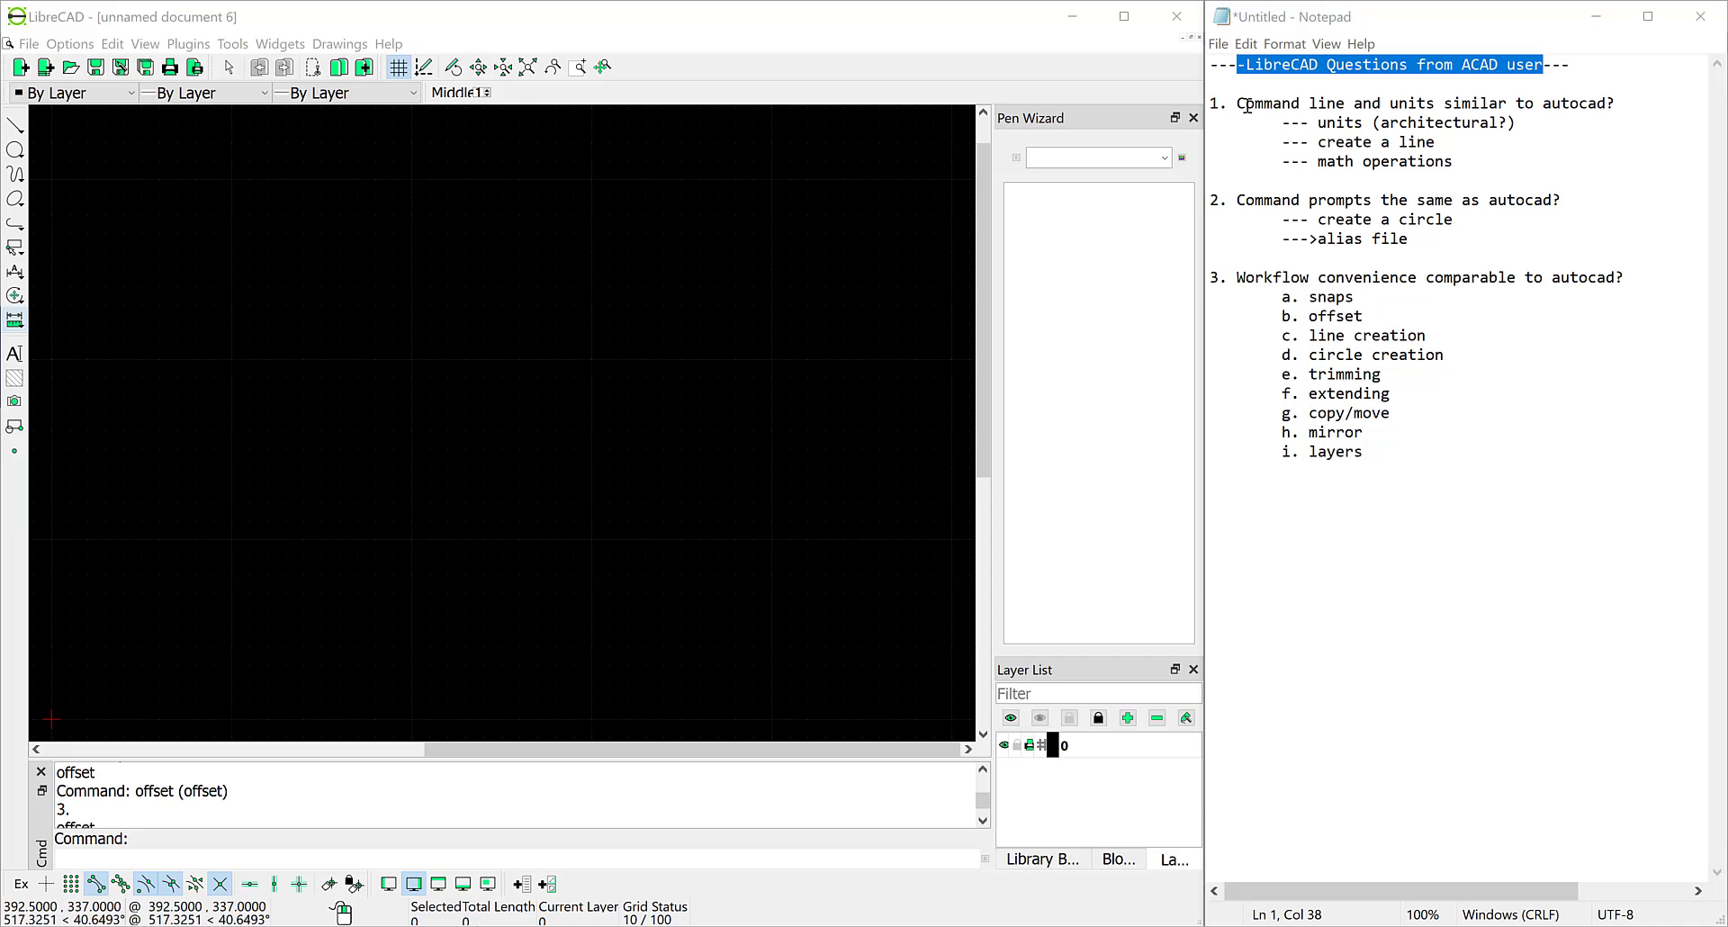
drag(1238, 104, 1499, 121)
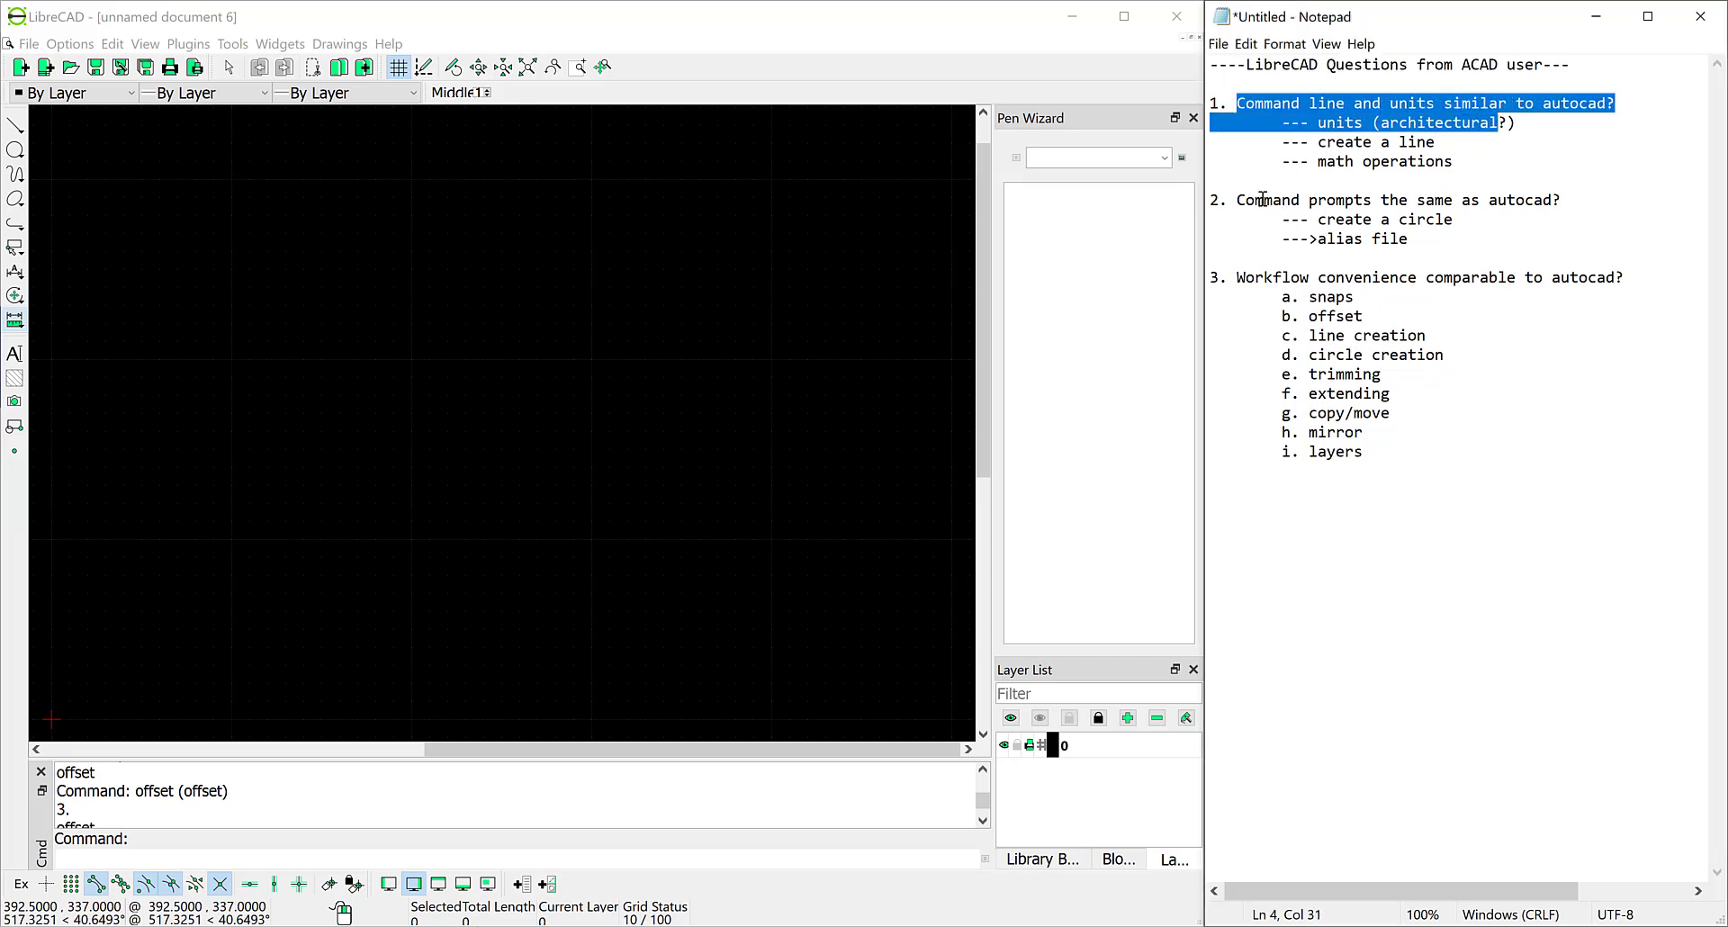
drag(1245, 199, 1534, 223)
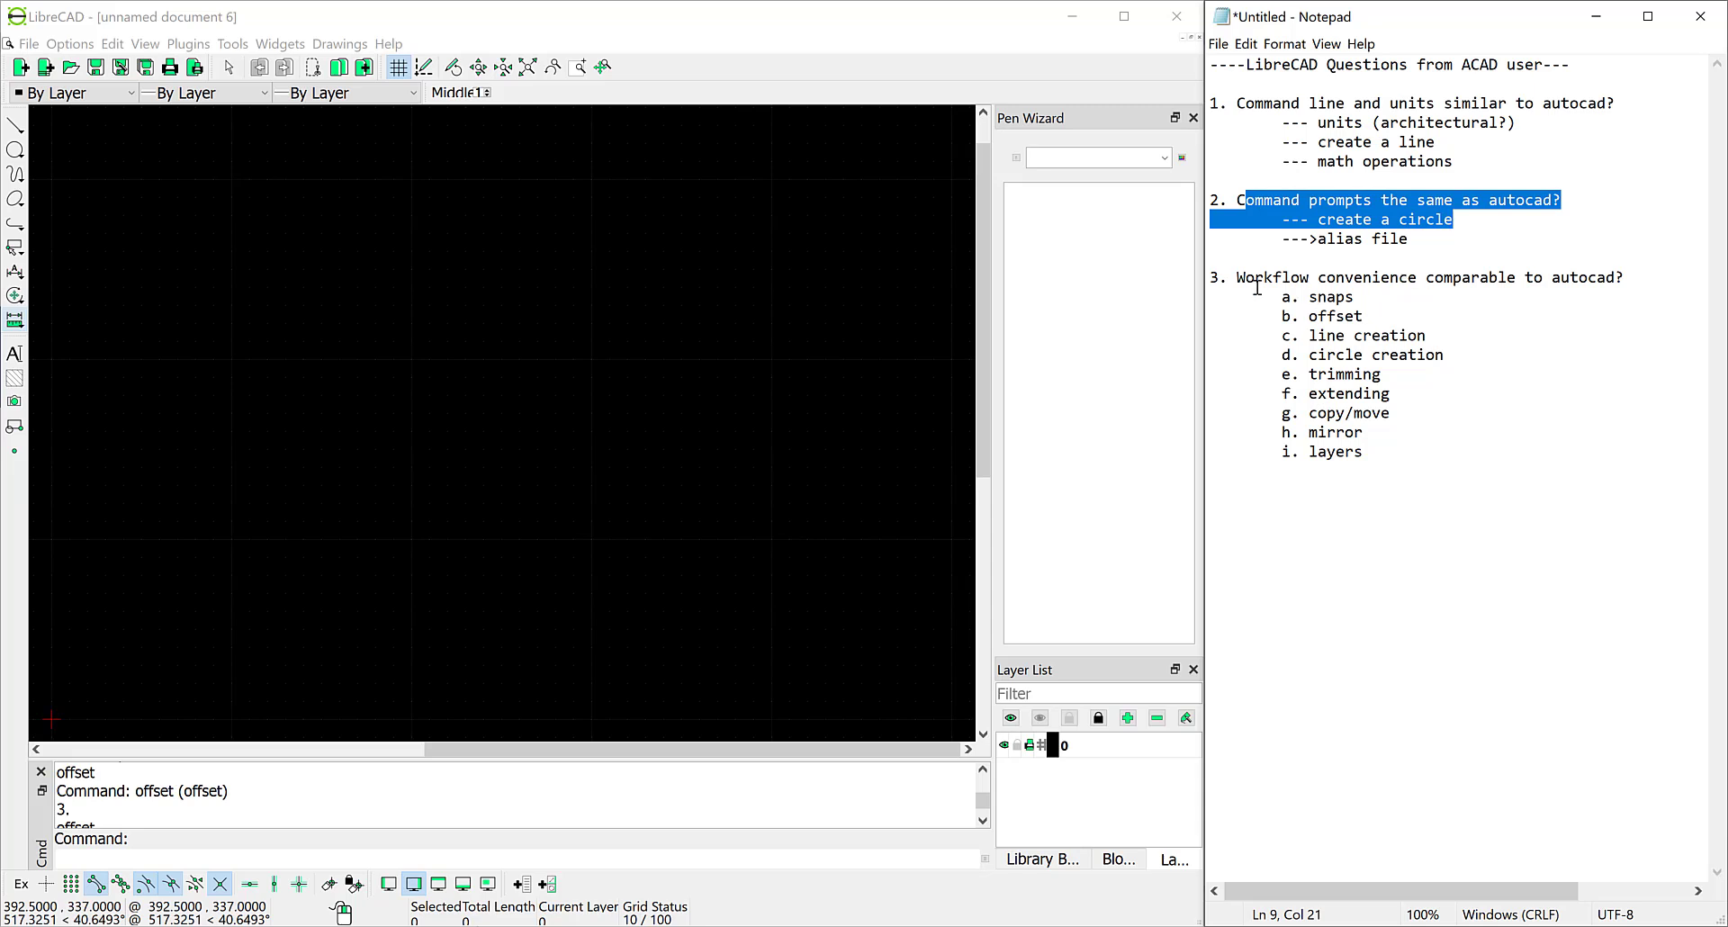
drag(1235, 275, 1390, 453)
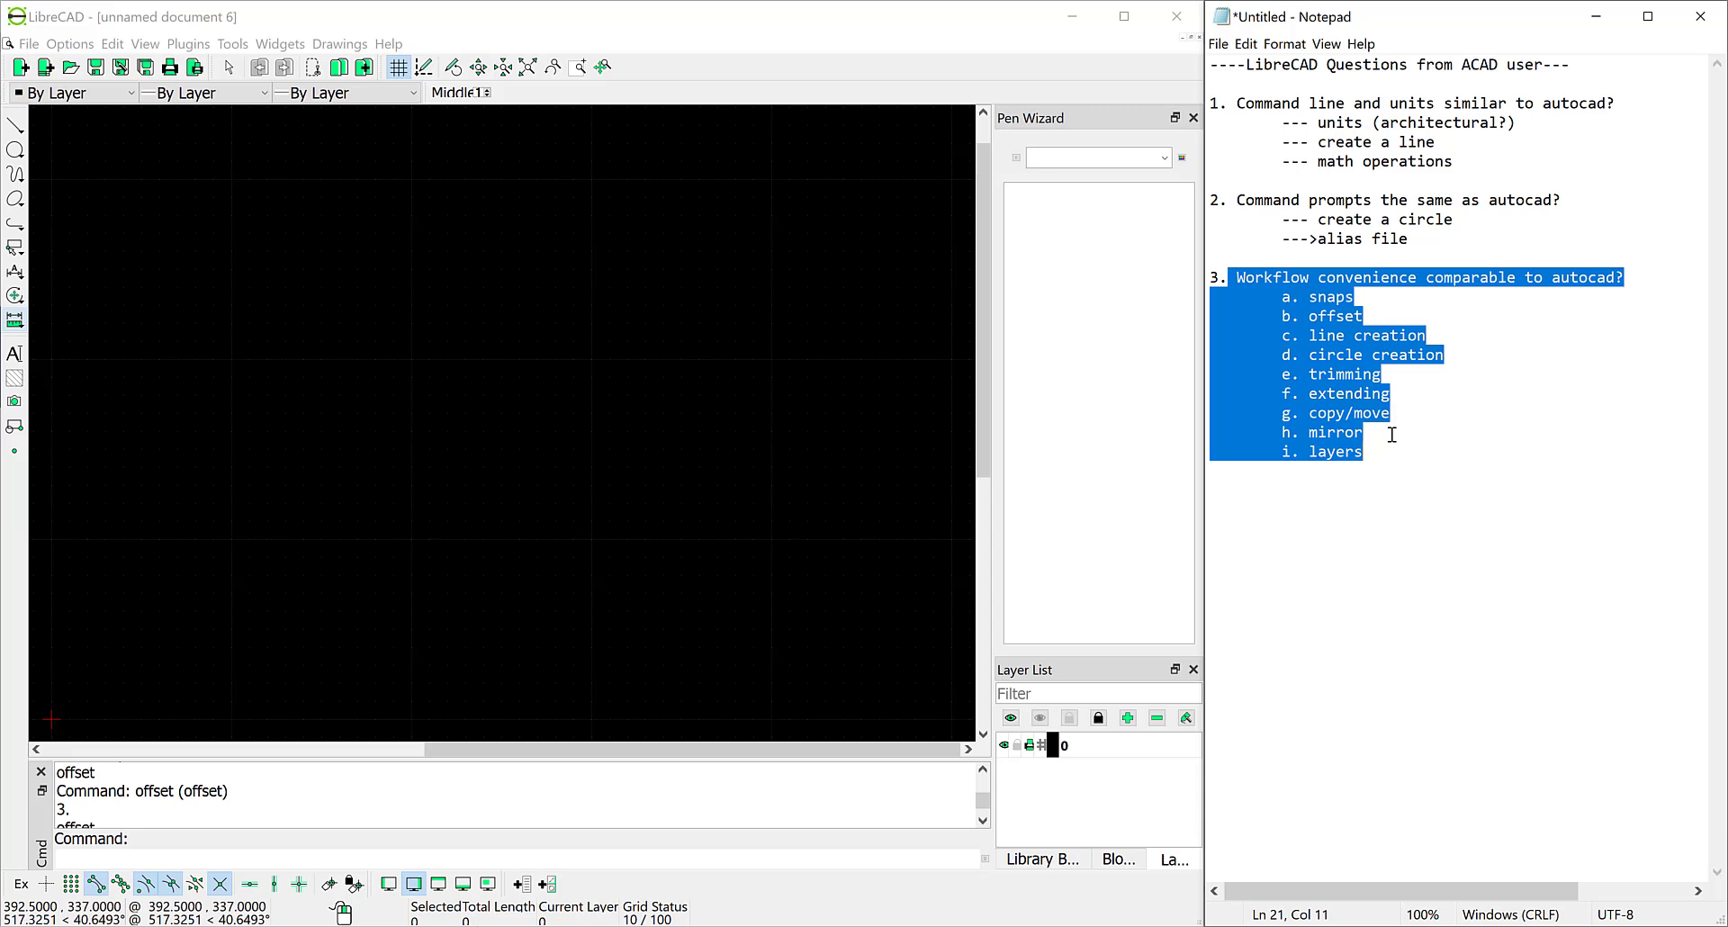
drag(1238, 103, 1527, 121)
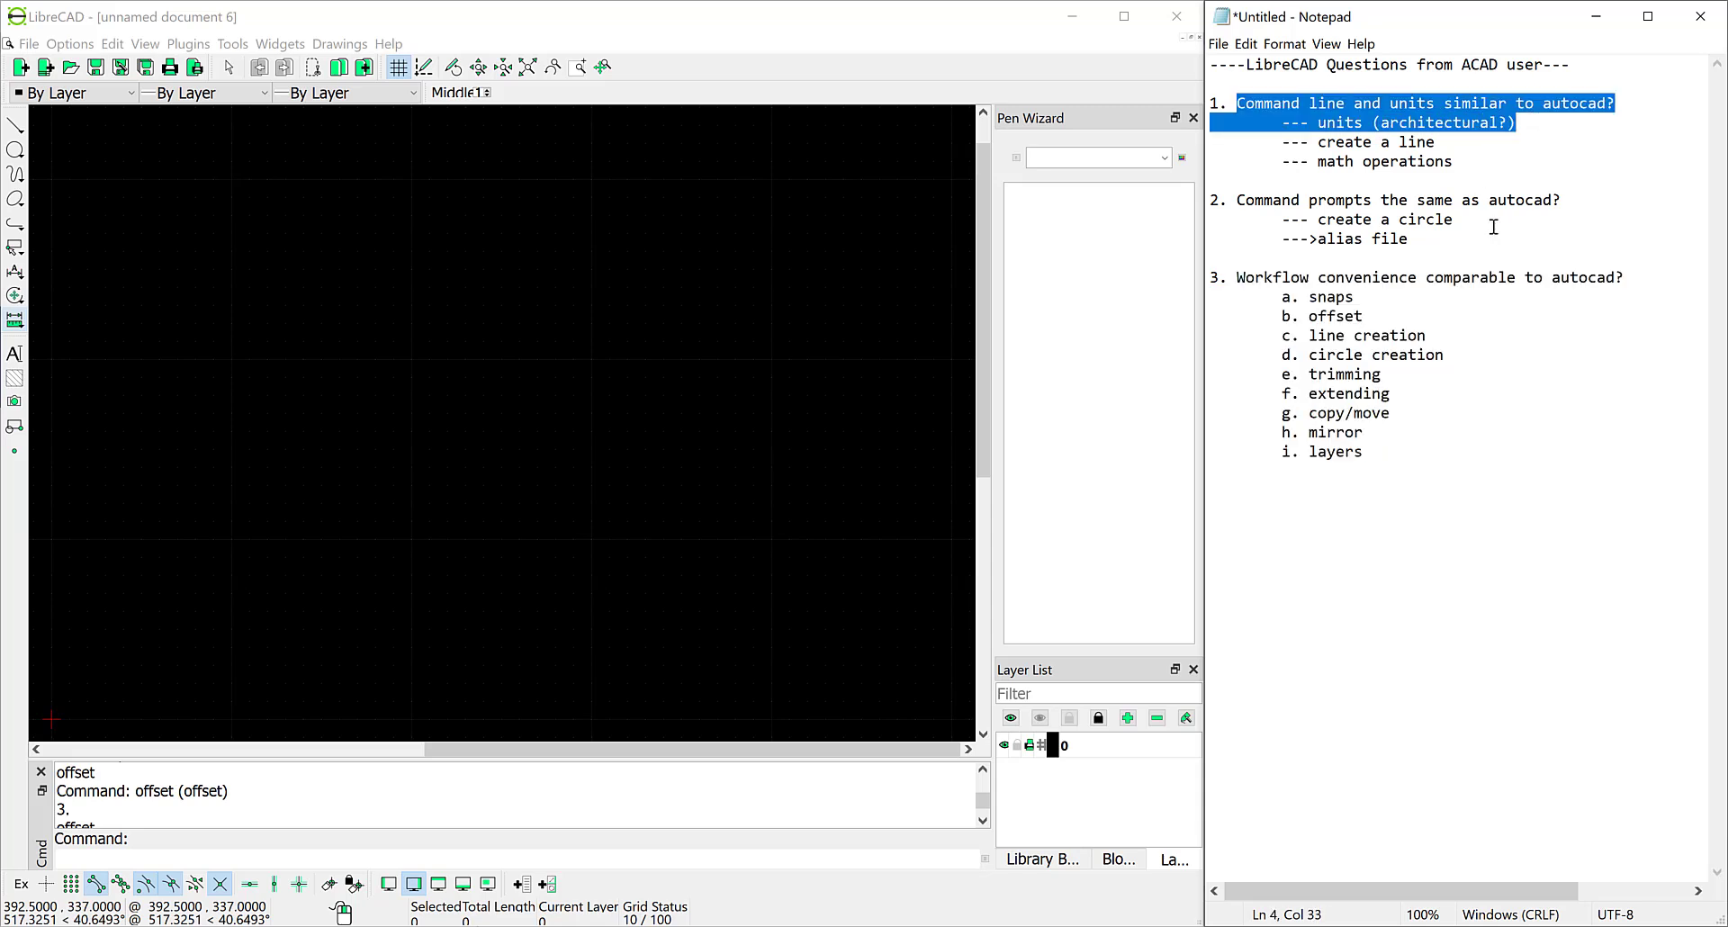
Keep Inch as the default drawing unit in the application preferences.
click(82, 52)
click(135, 73)
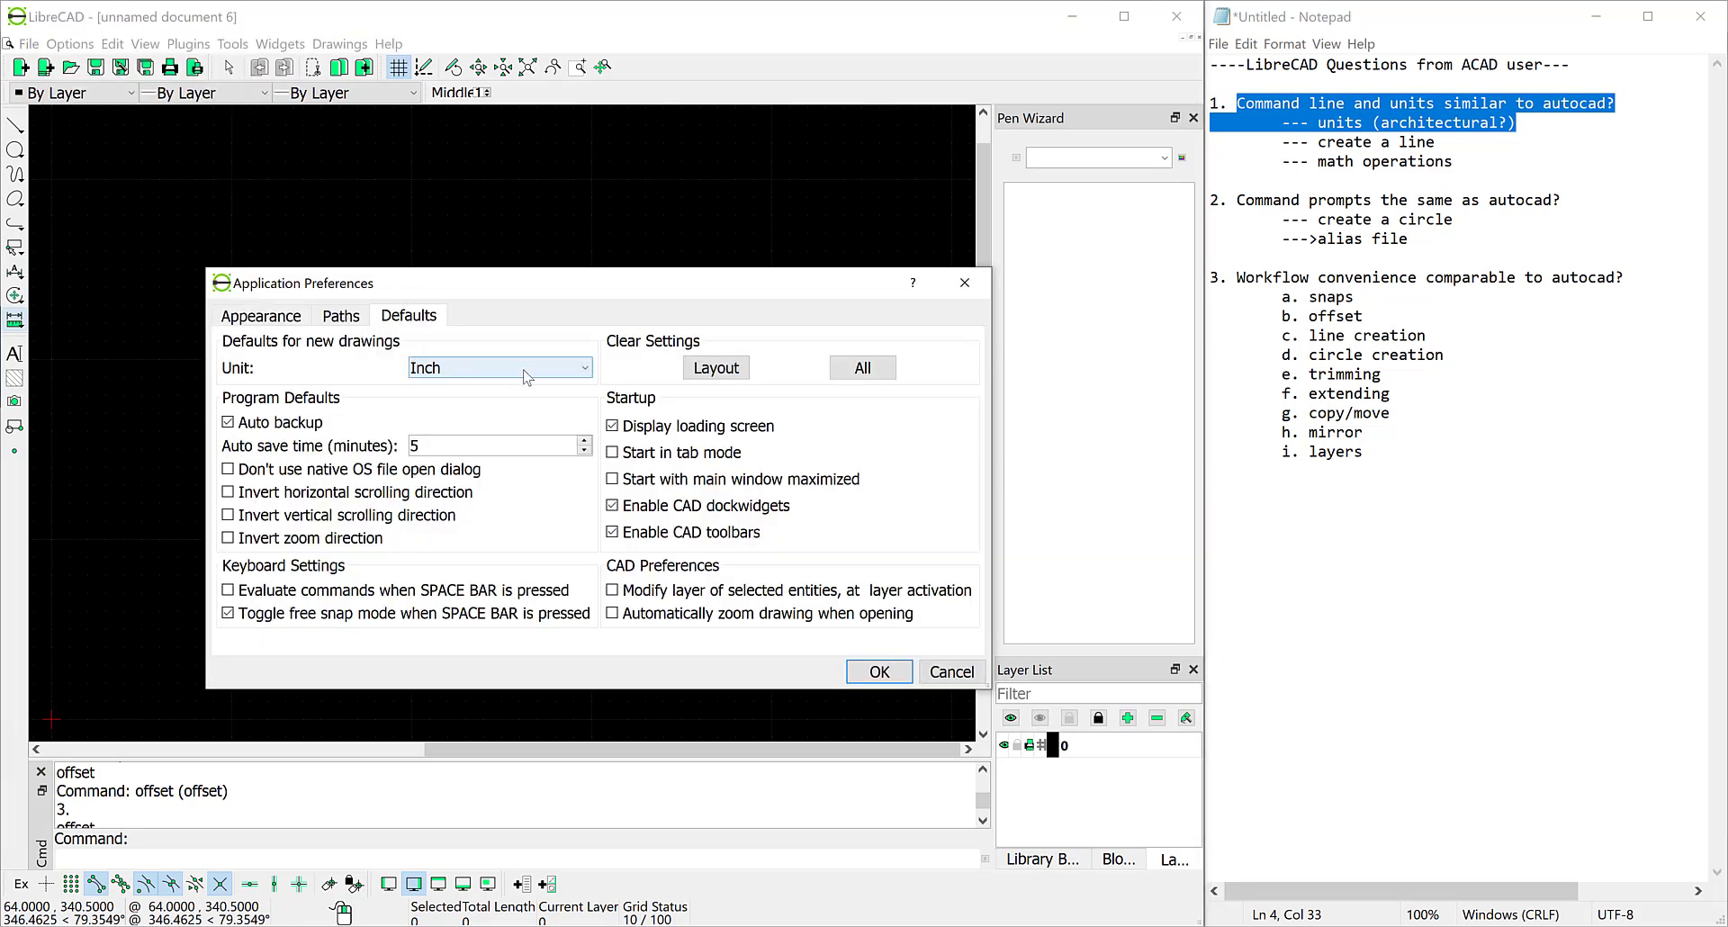
click(524, 375)
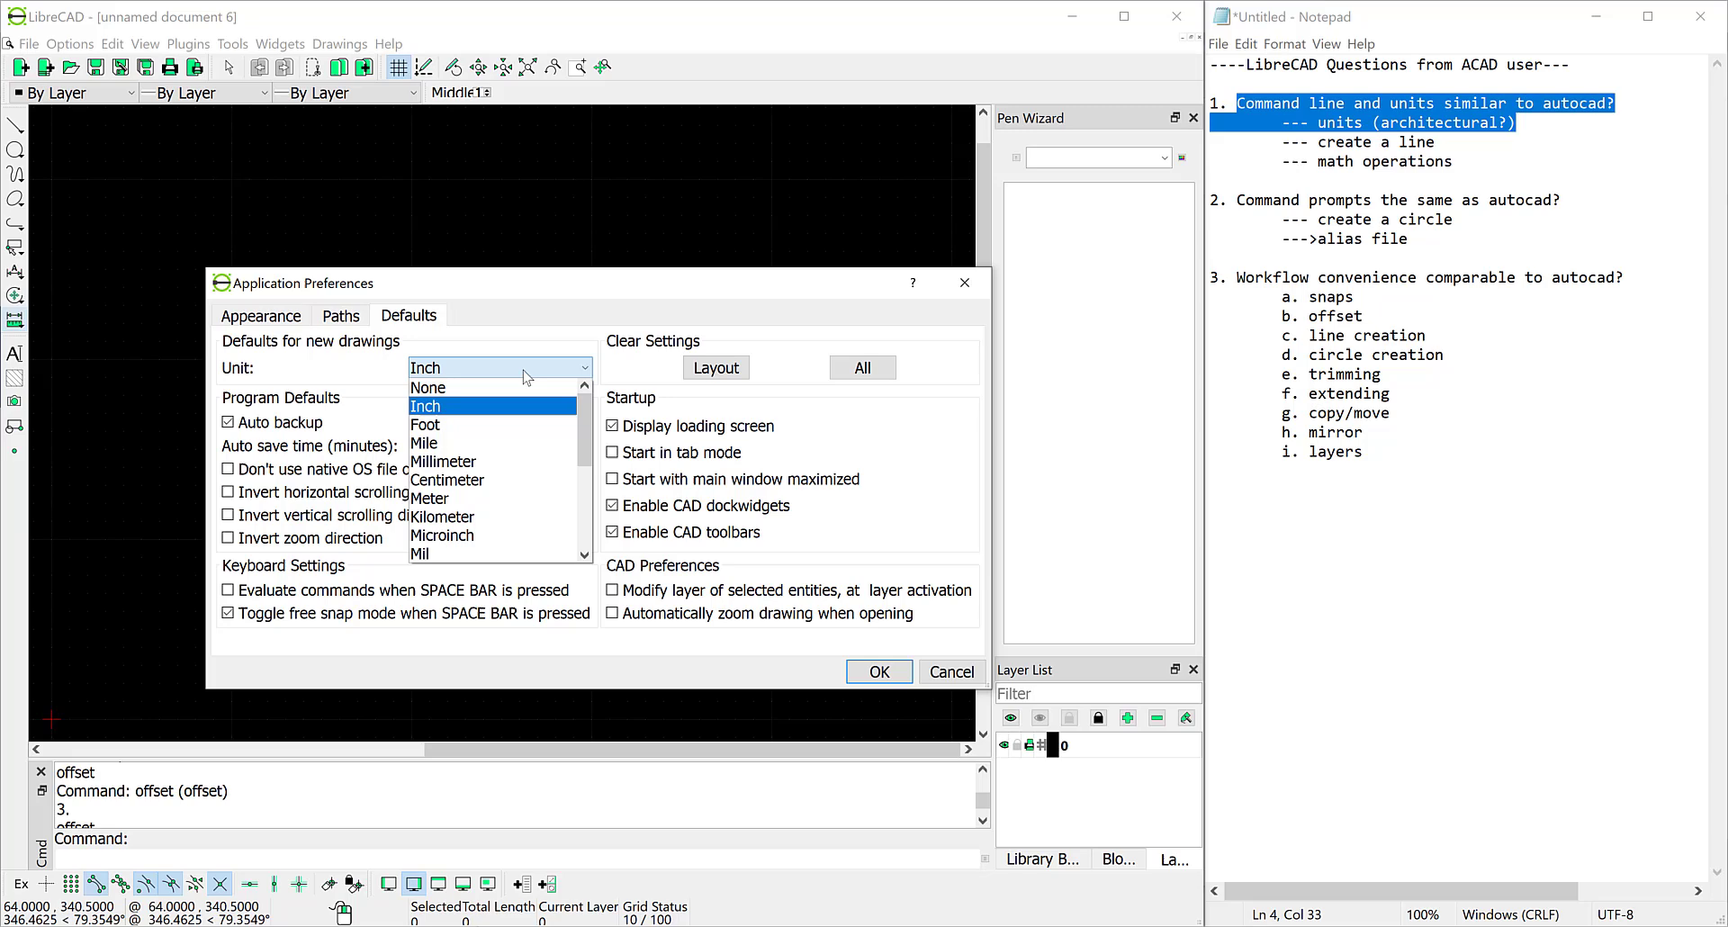
scroll(467, 428, down, 1)
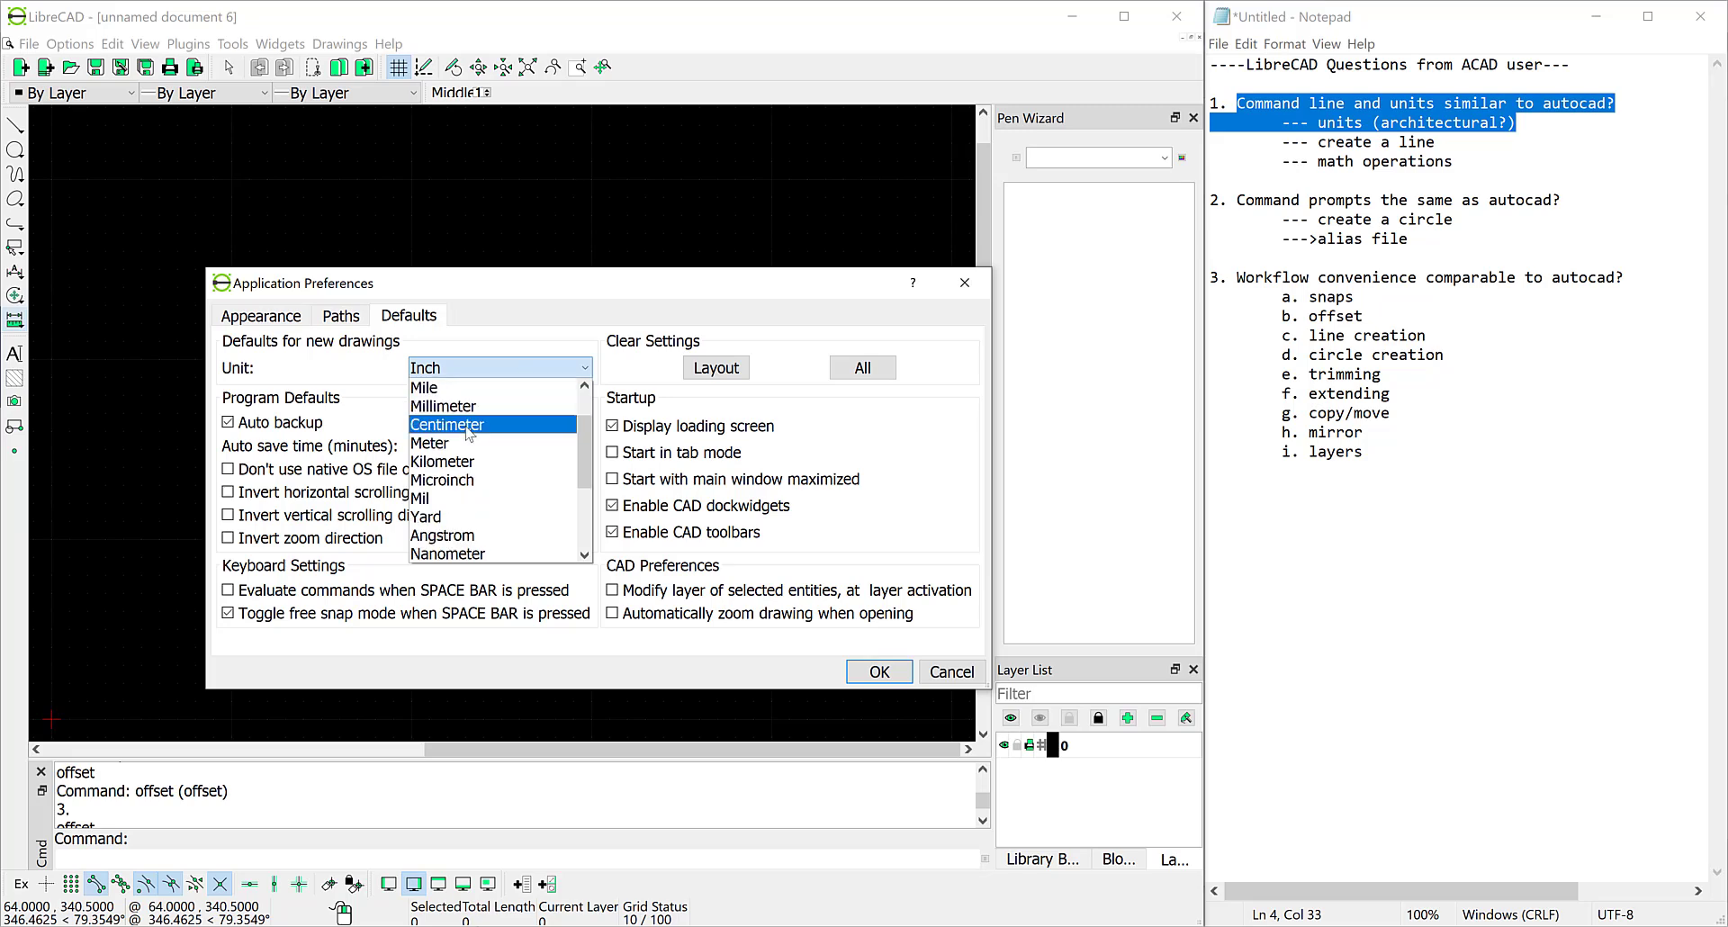
scroll(468, 433, down, 3)
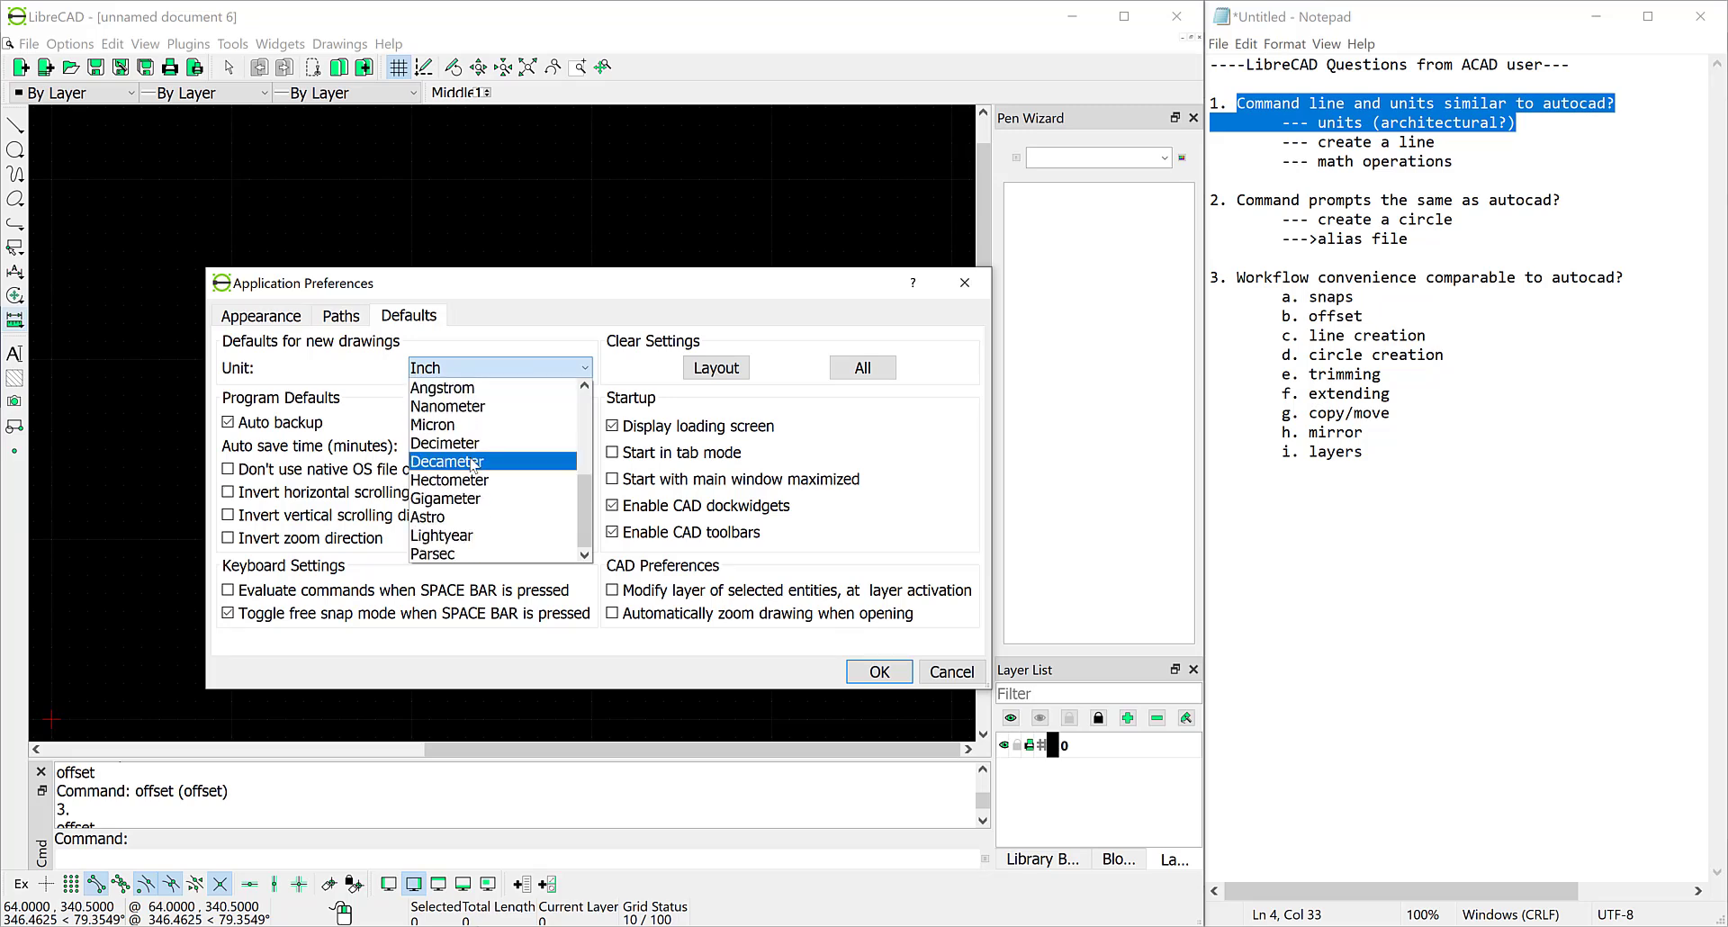
scroll(465, 442, up, 4)
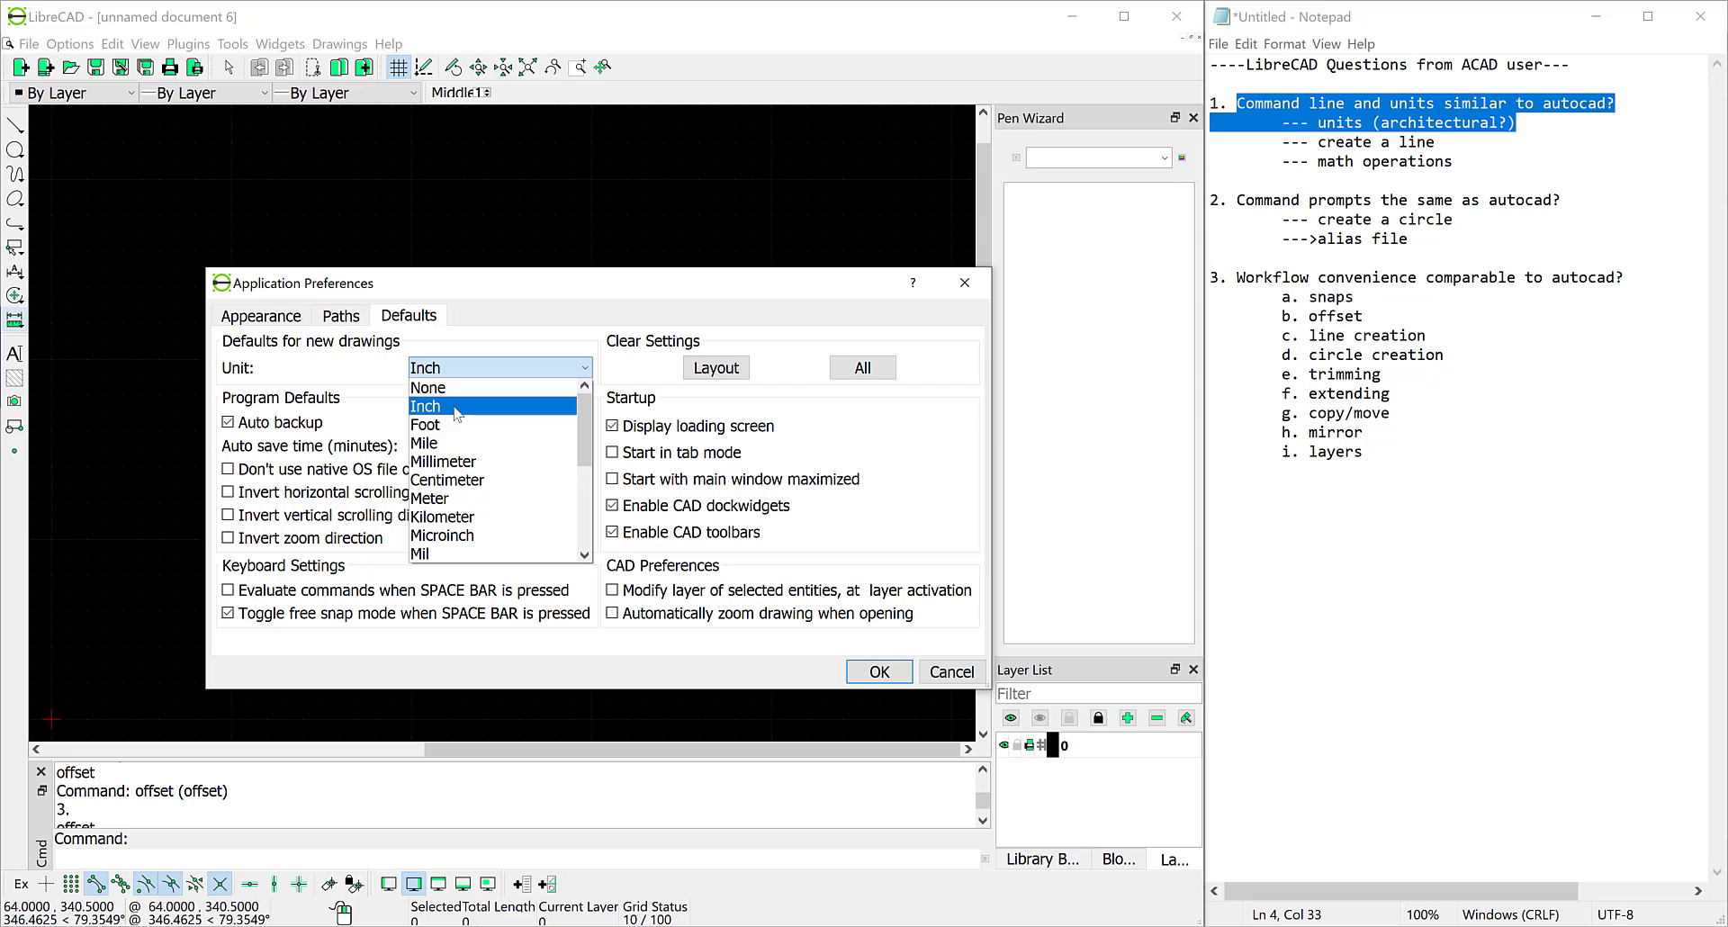
click(457, 406)
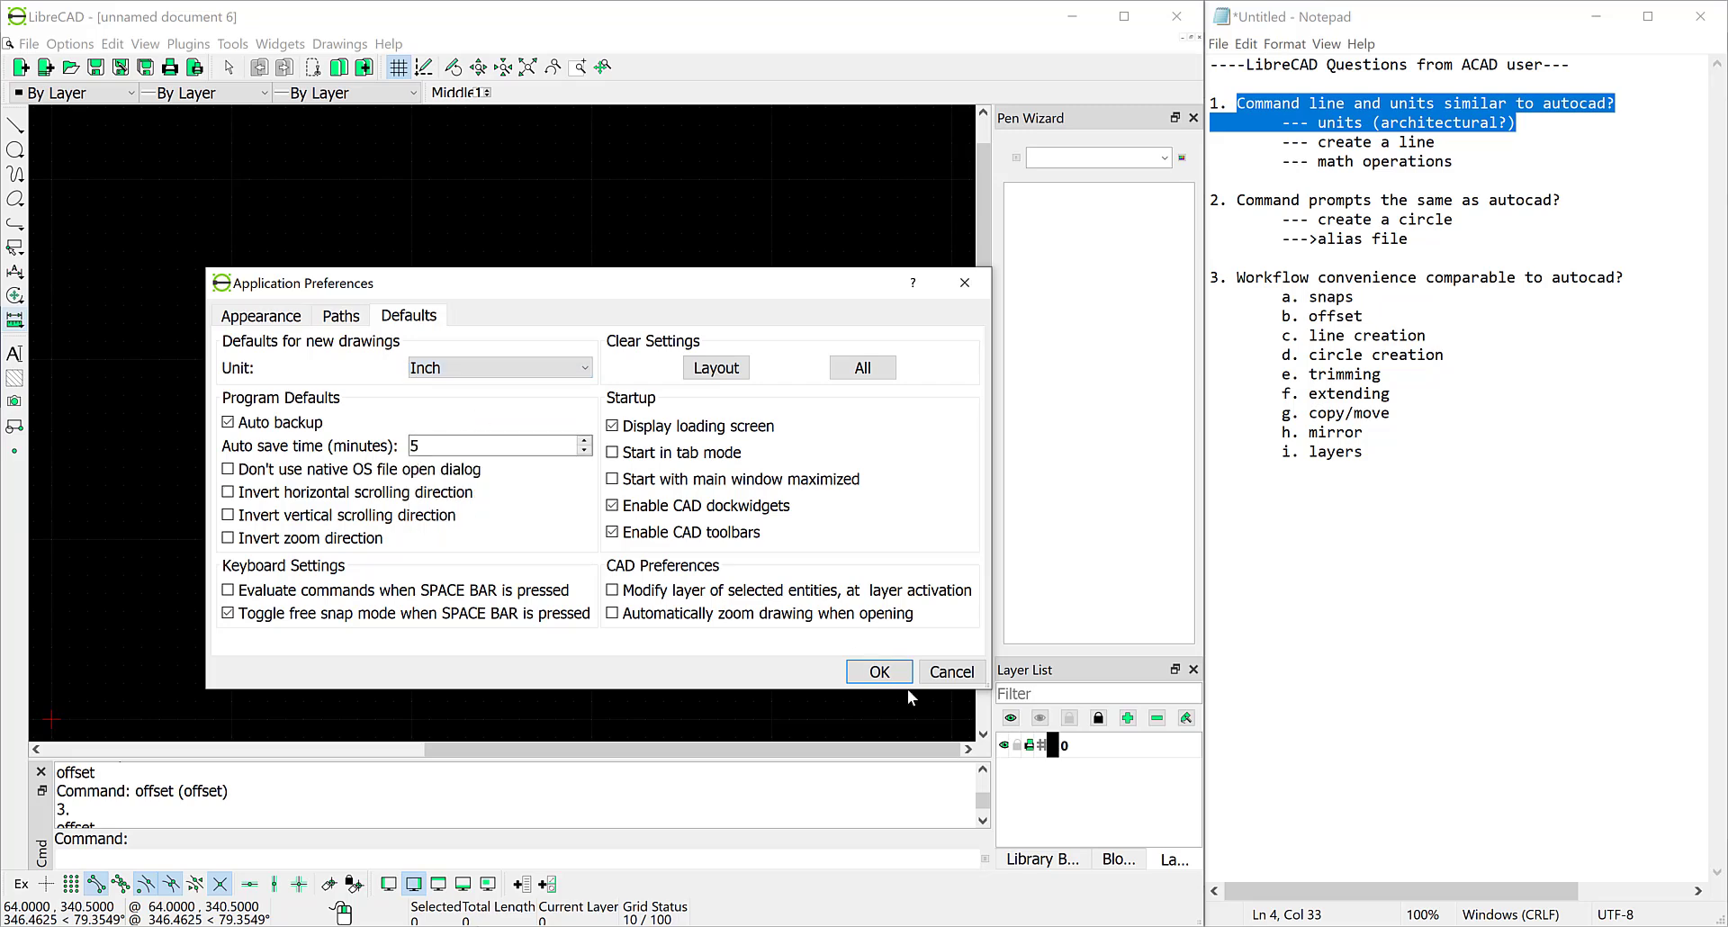
click(879, 672)
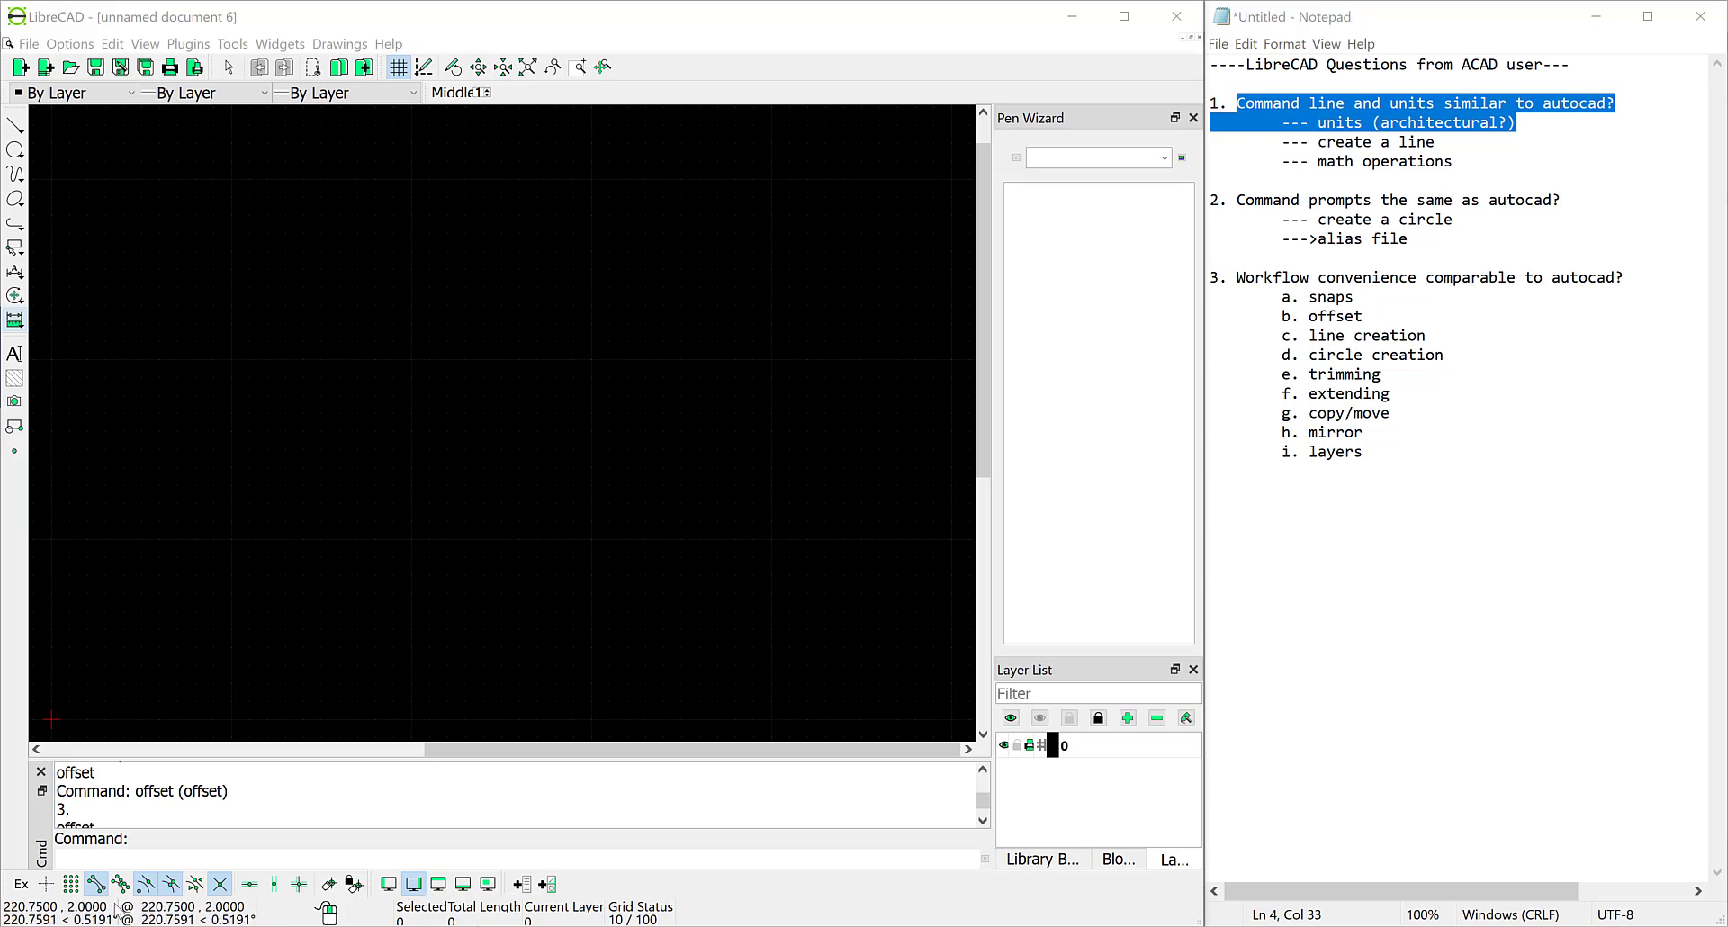
click(117, 856)
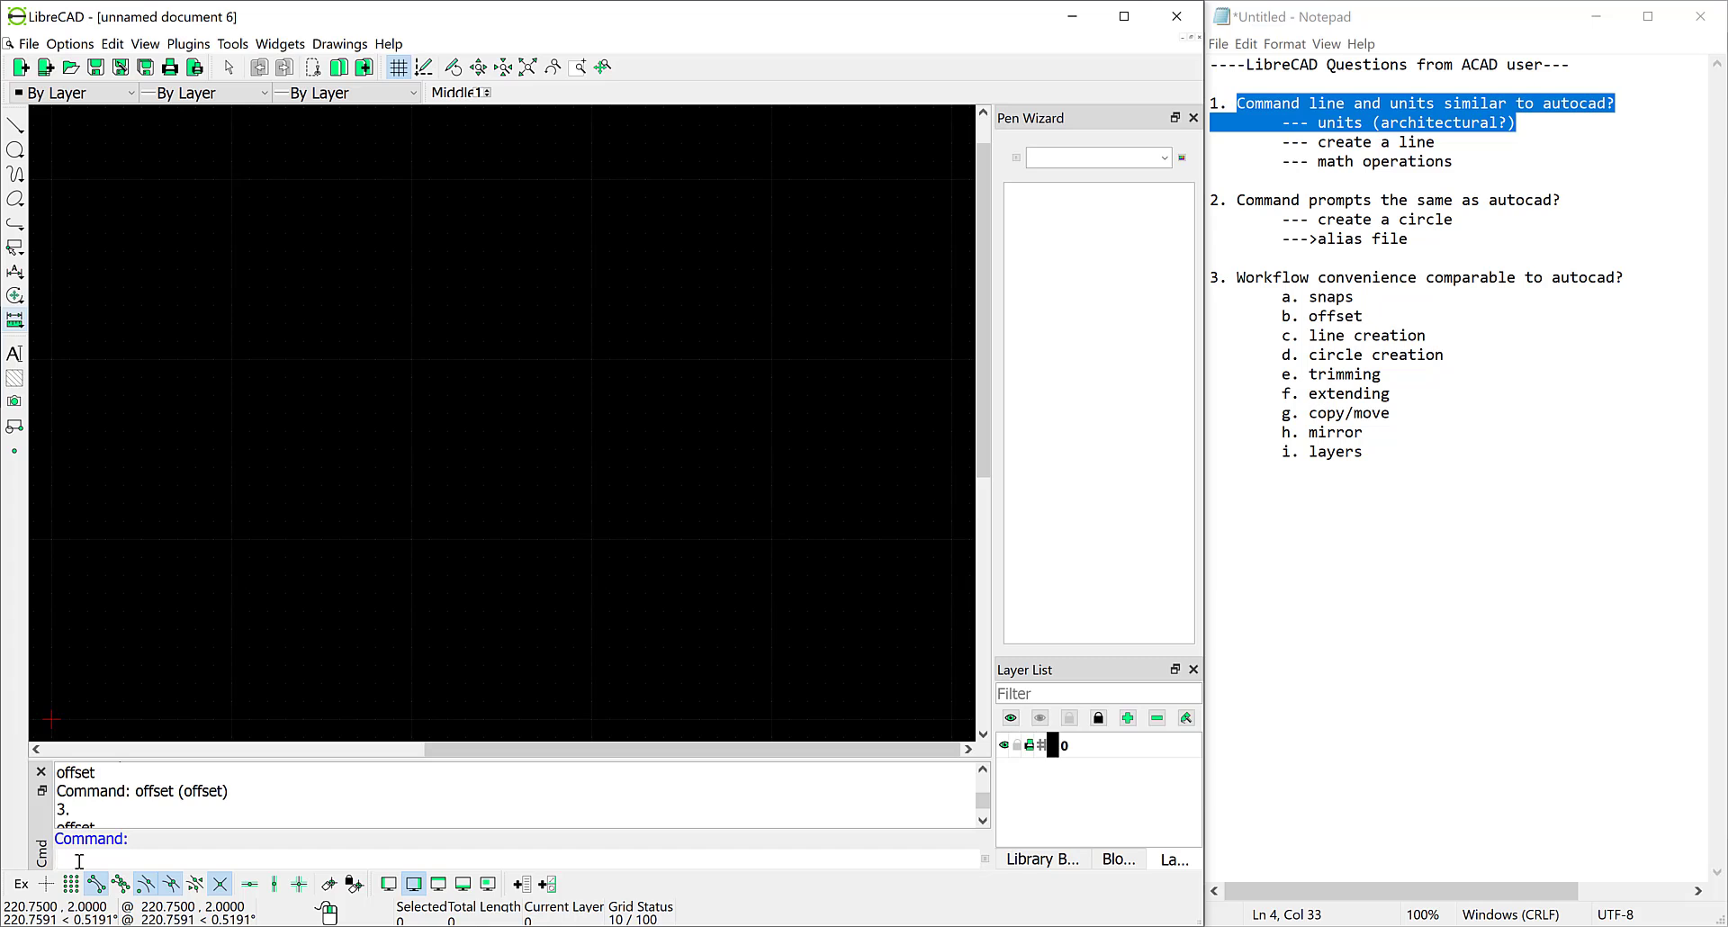
text(l)
key(Return)
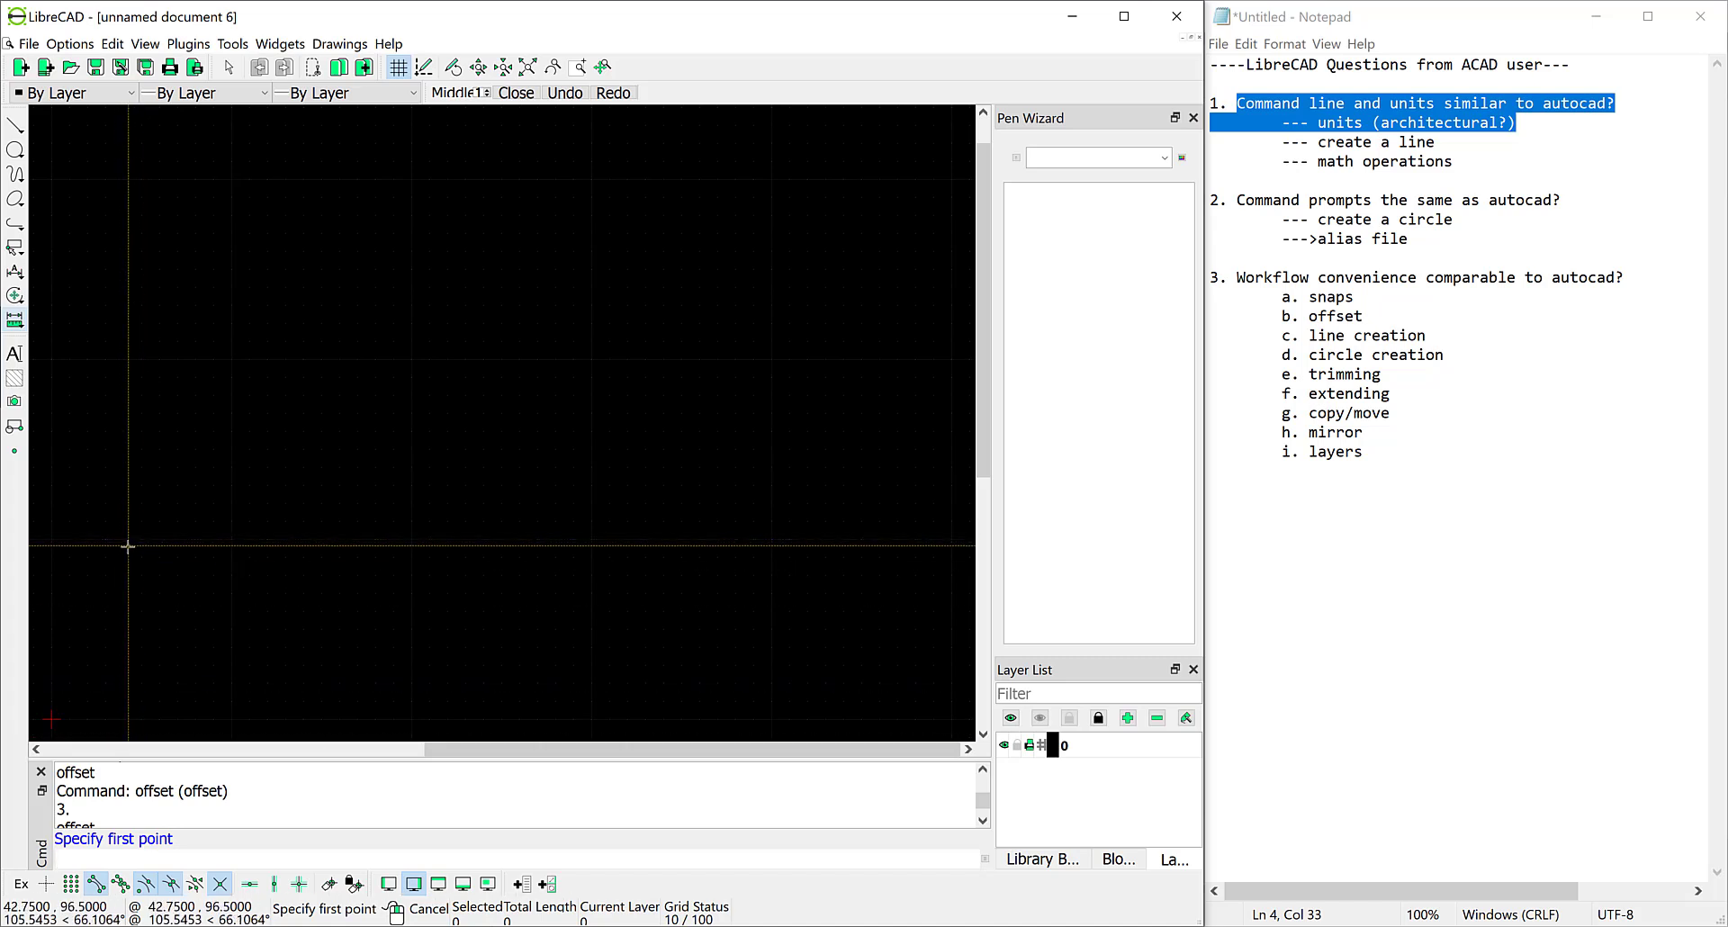
click(140, 599)
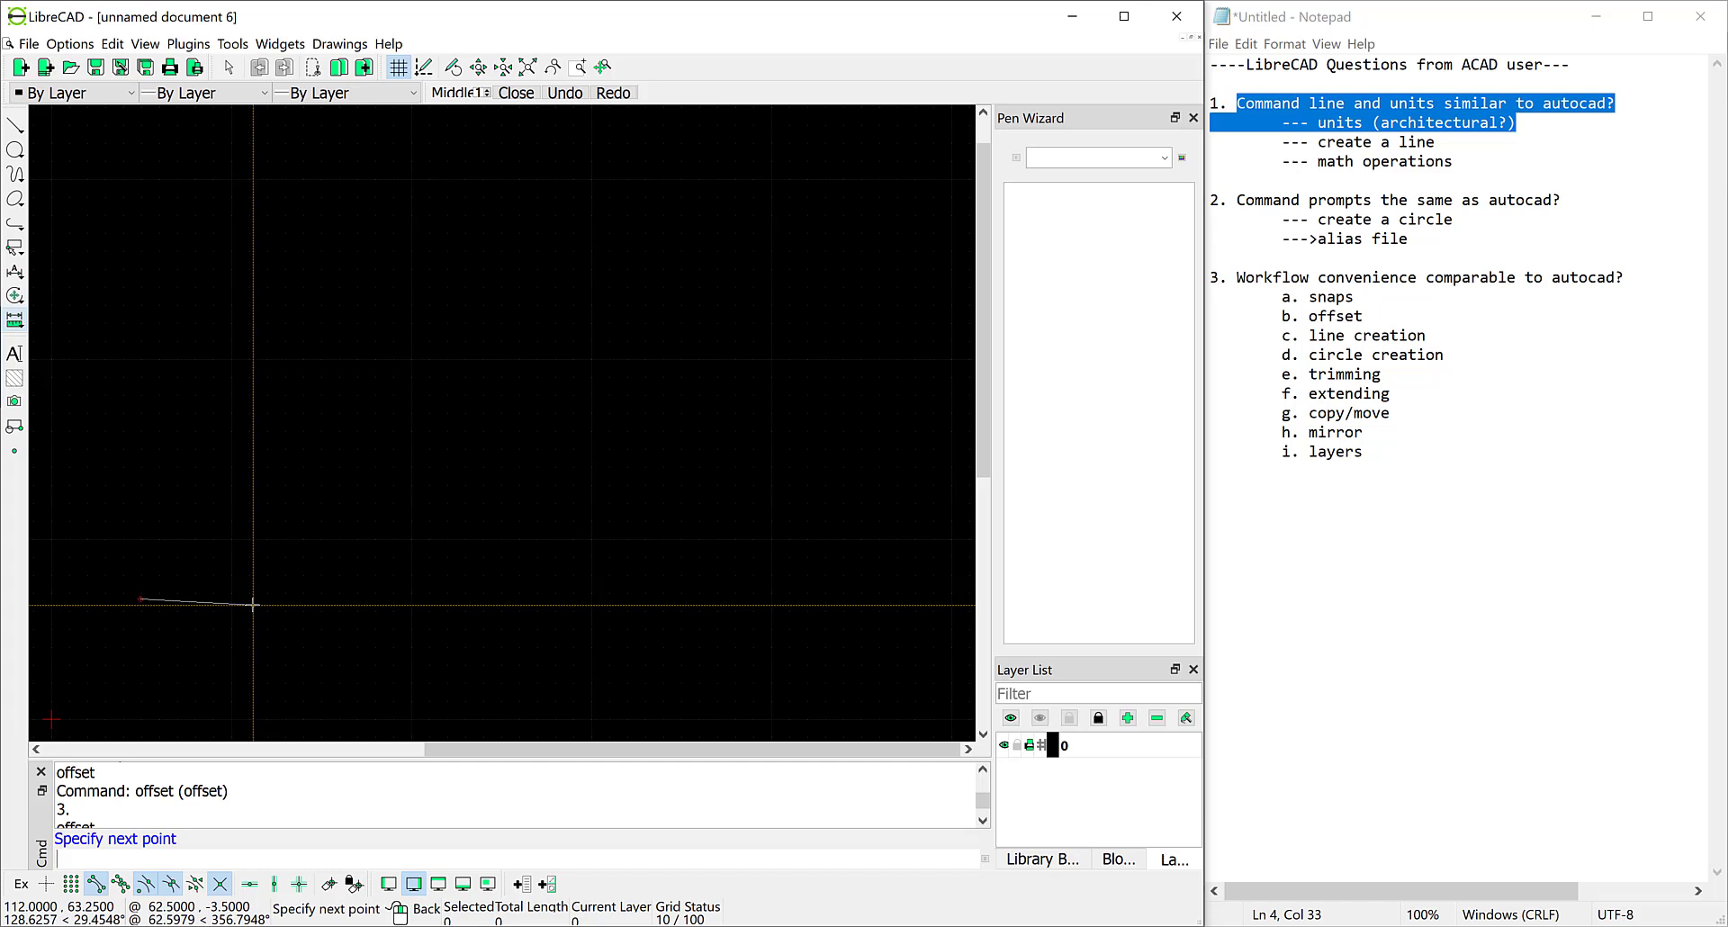
text(@50*12<0)
key(Return)
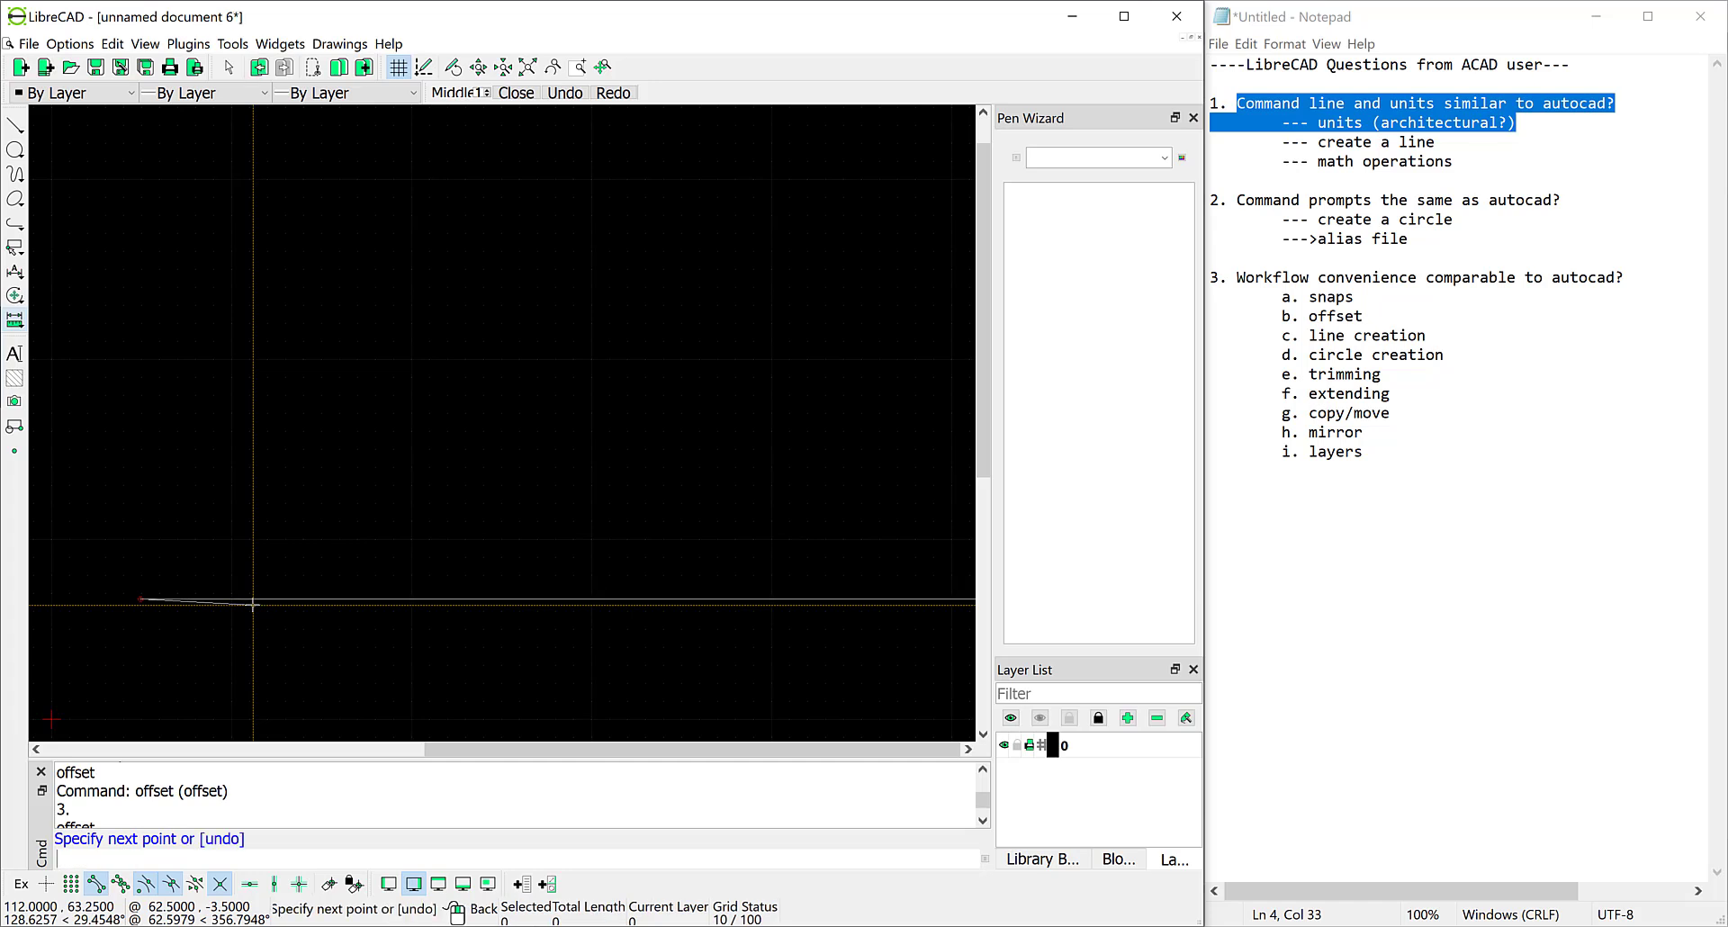
scroll(518, 490, down, 5)
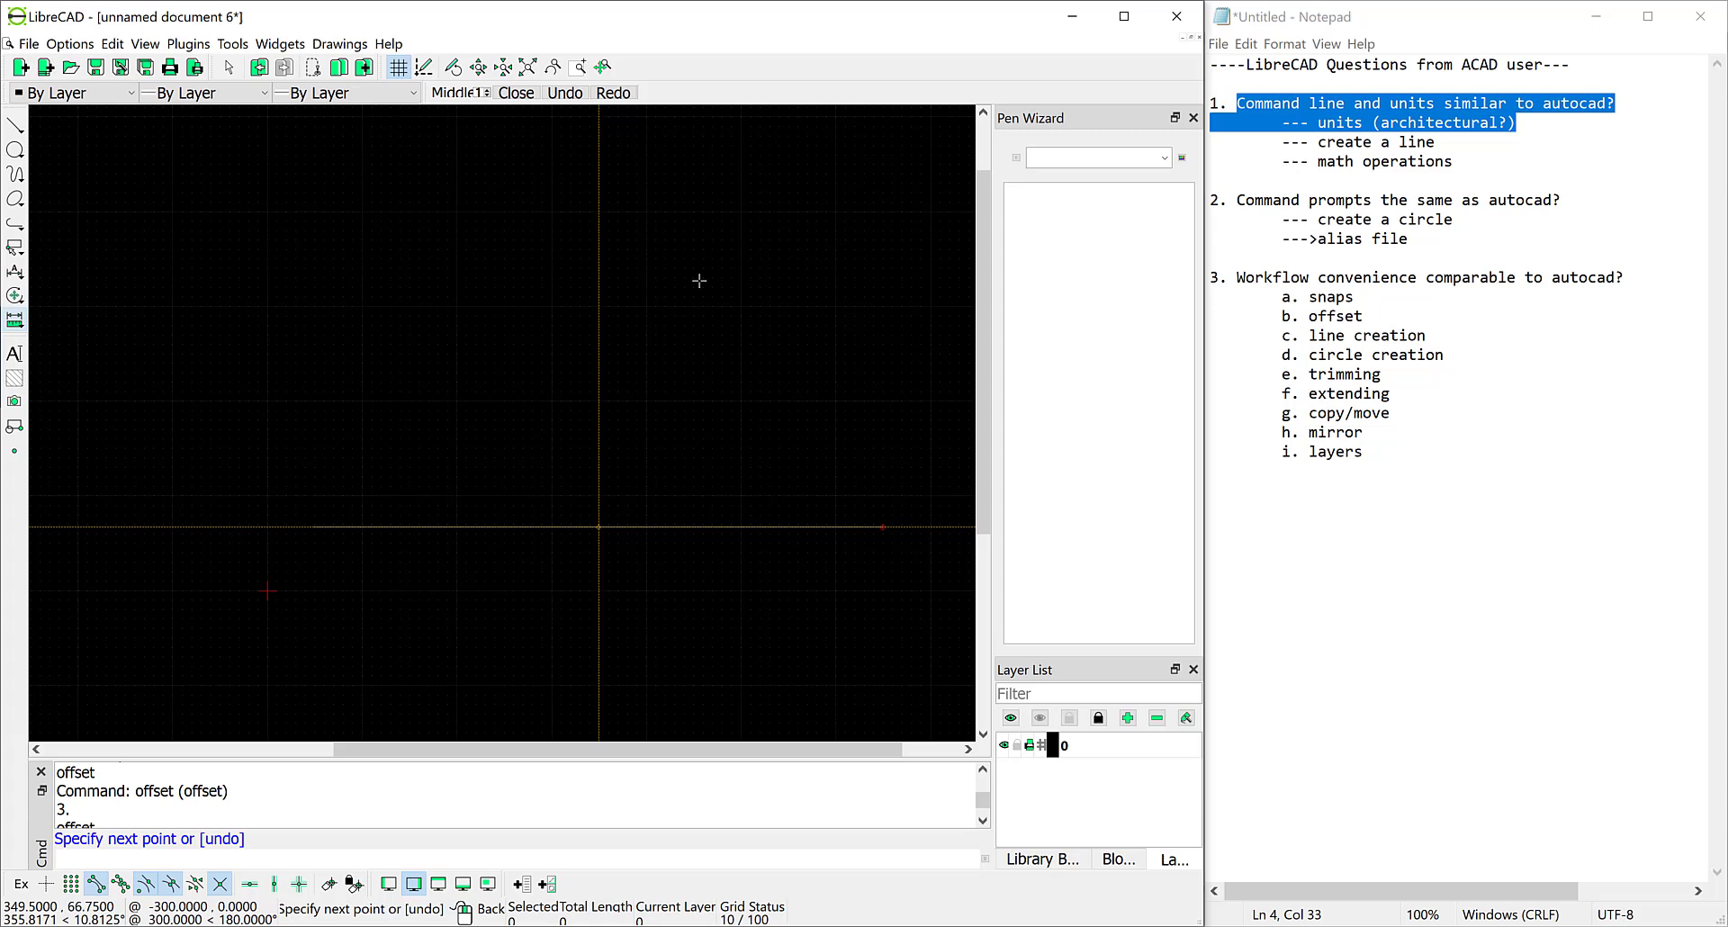
text(@0,40*12)
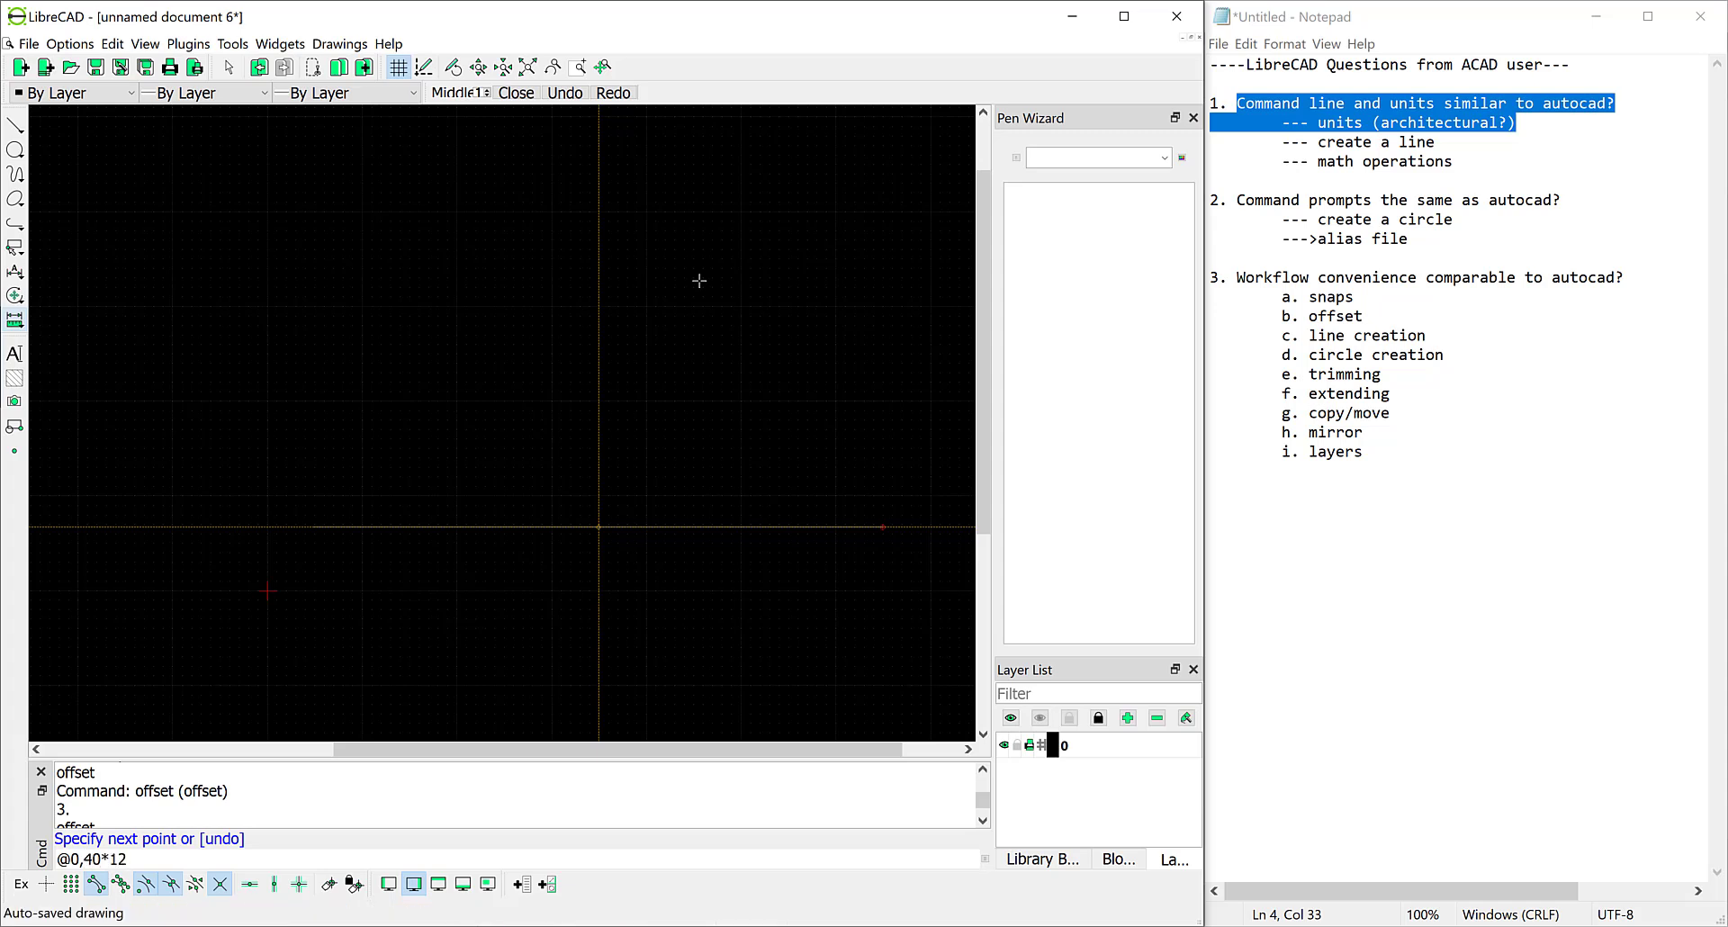
key(Return)
scroll(720, 302, up, 2)
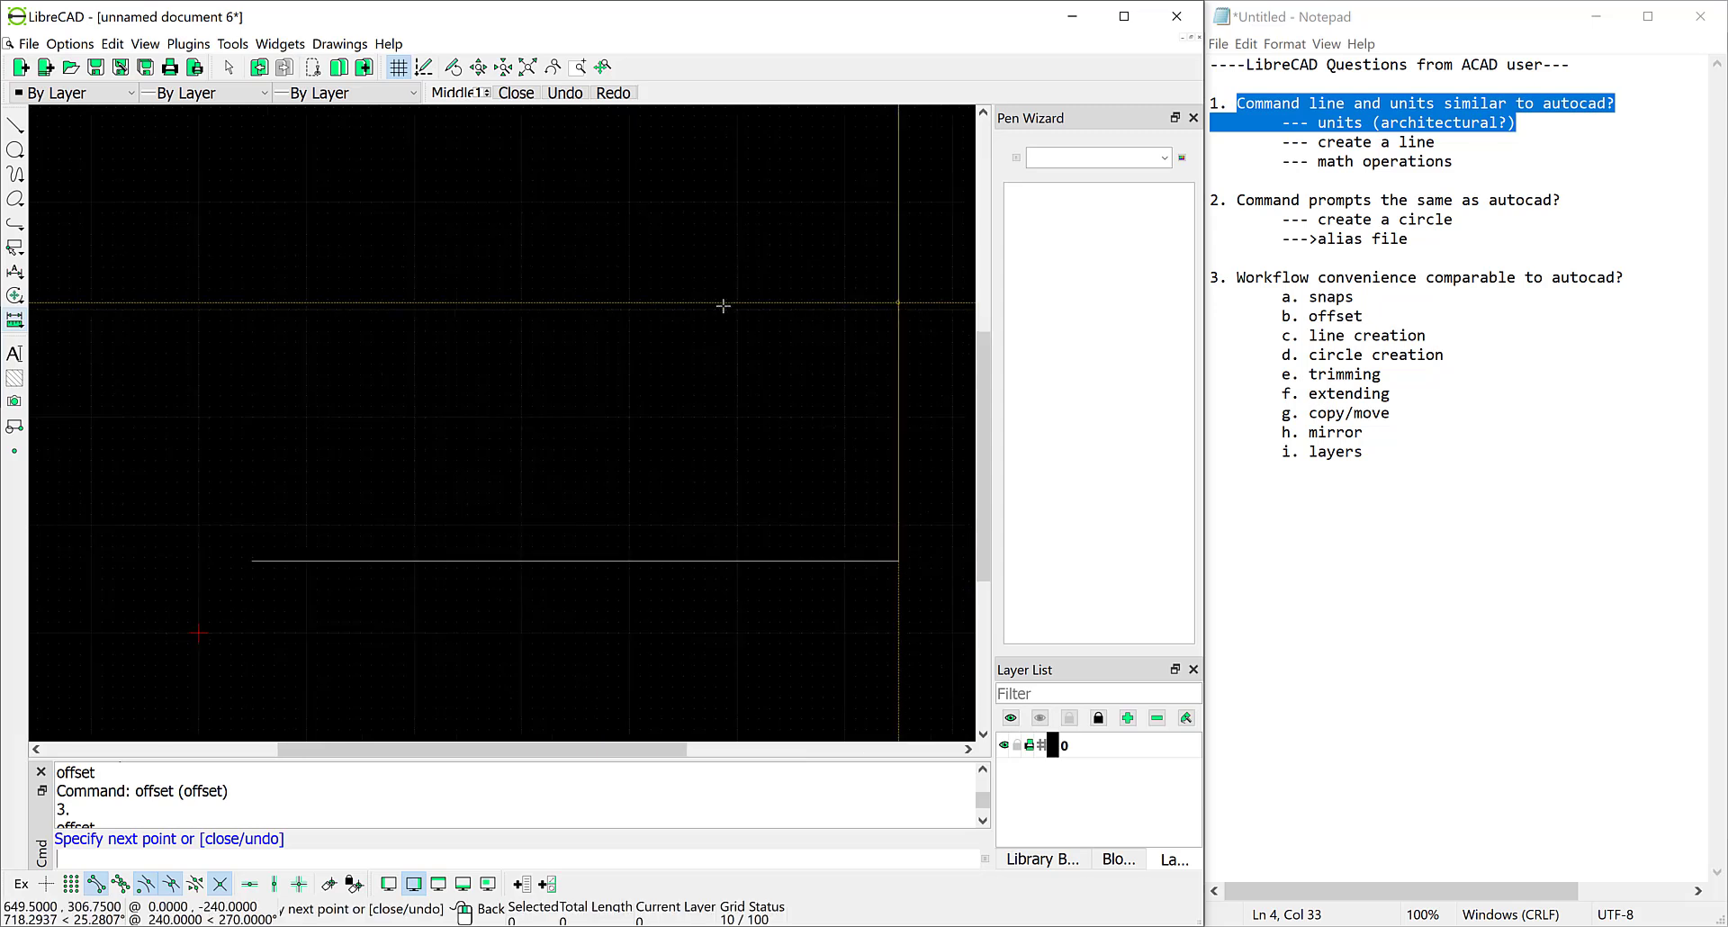
scroll(723, 306, down, 2)
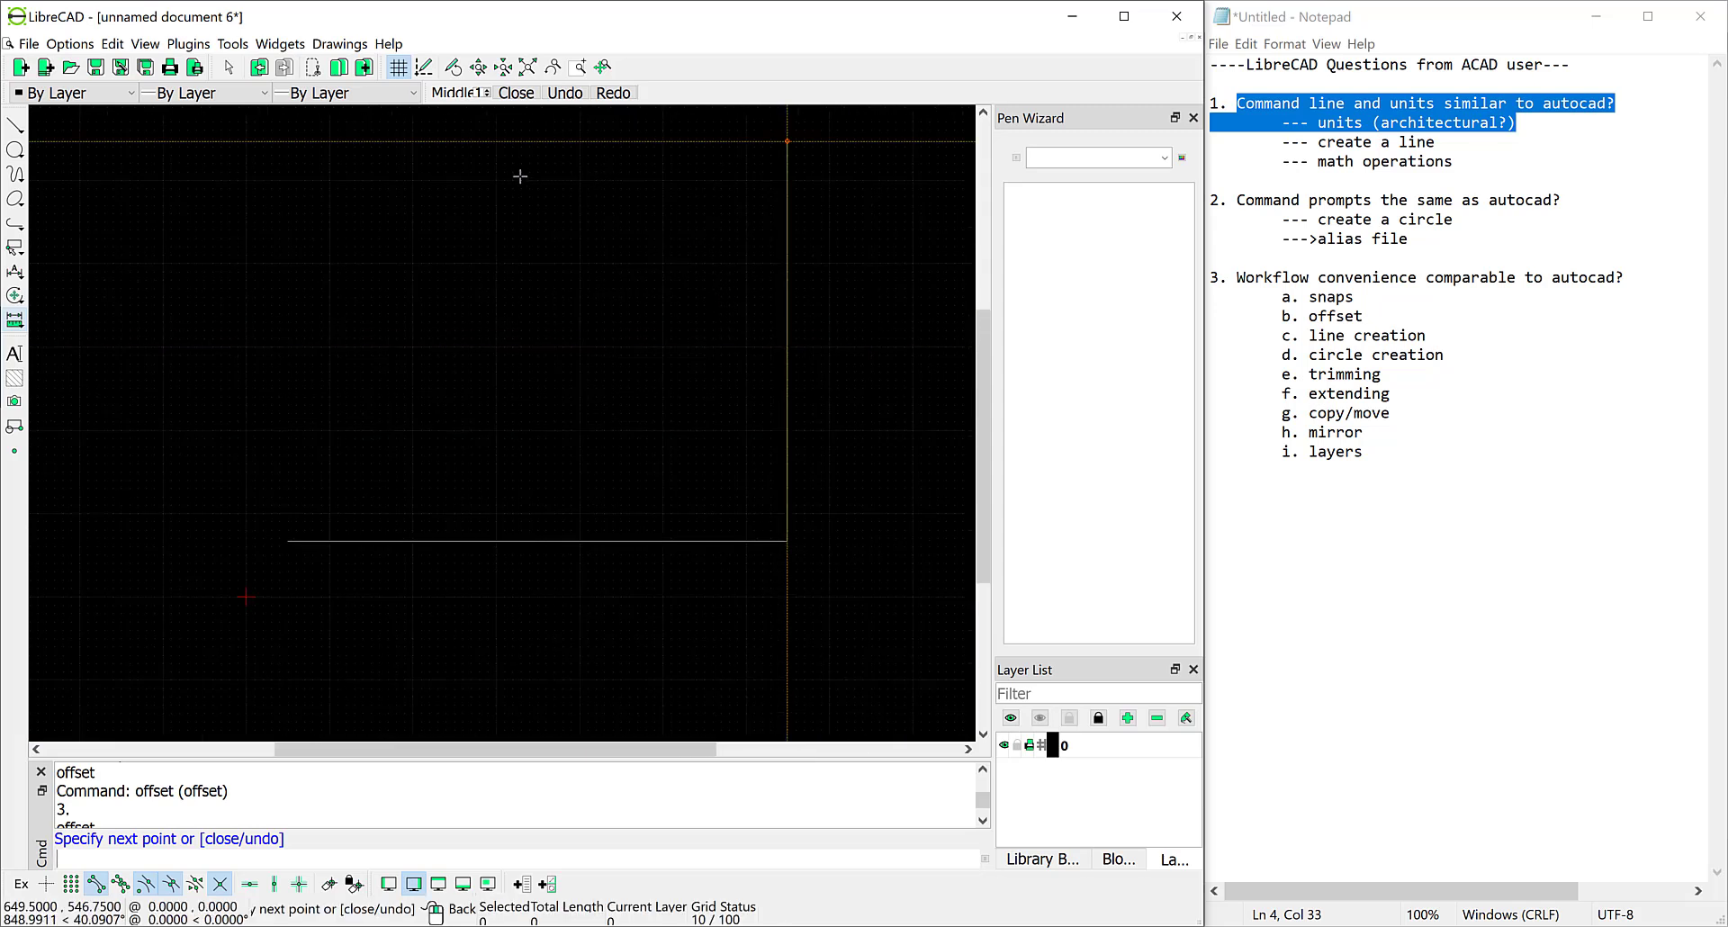
text(c)
key(Return)
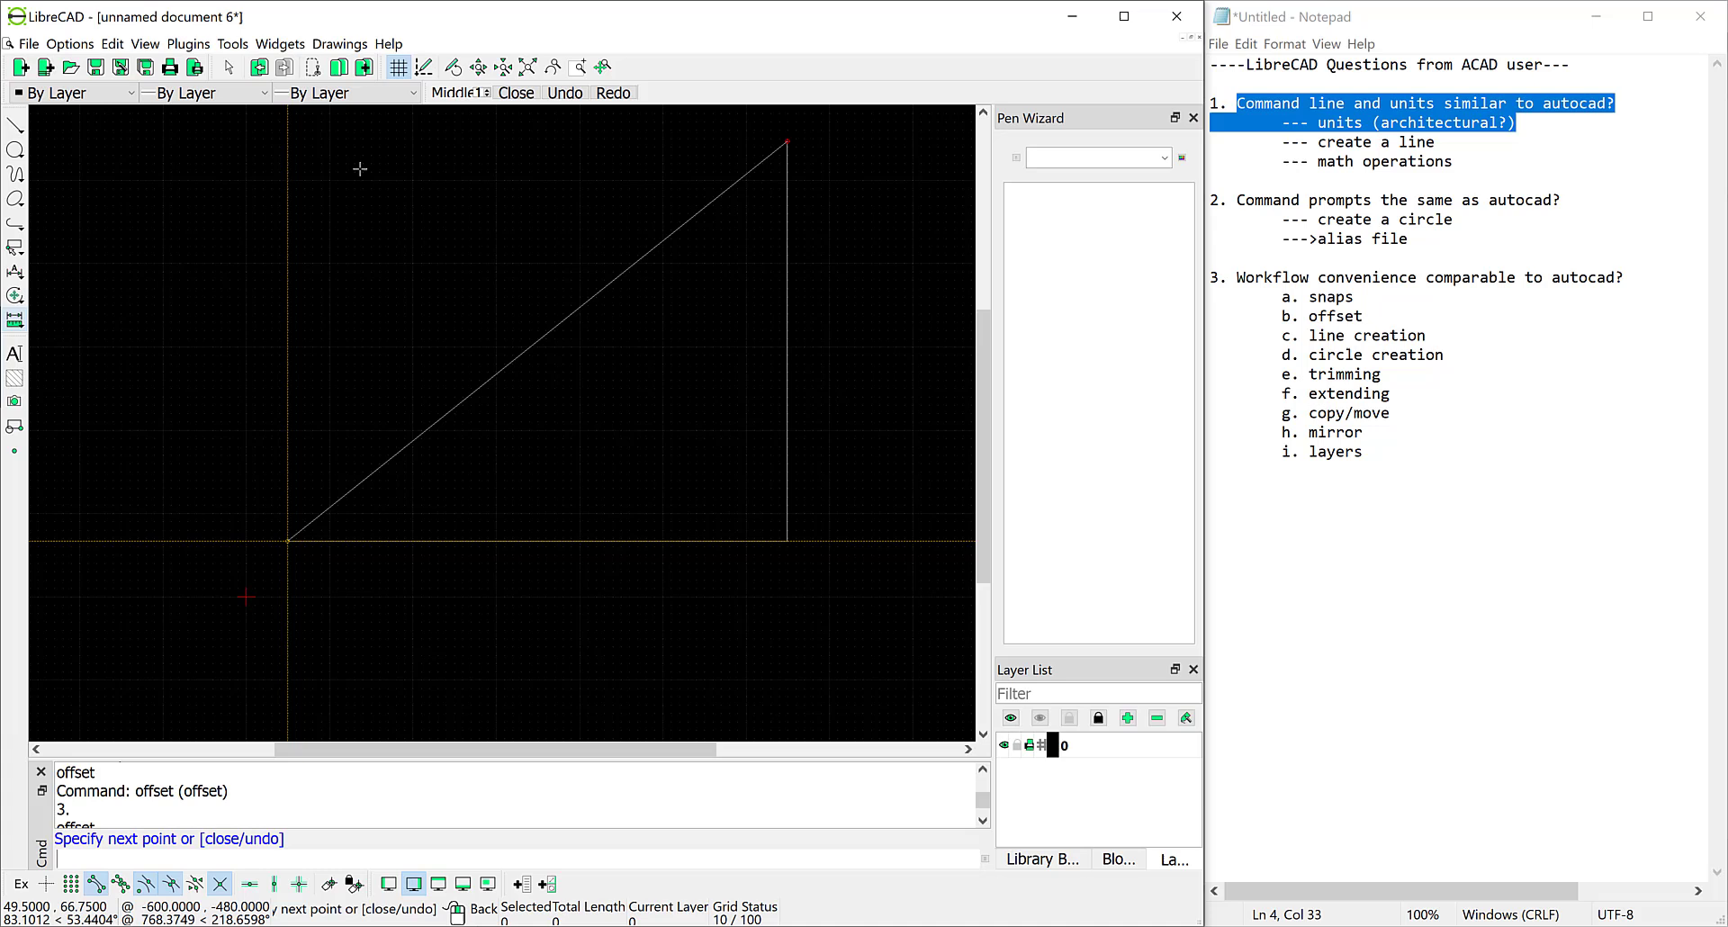
text(@50*12<180)
key(Return)
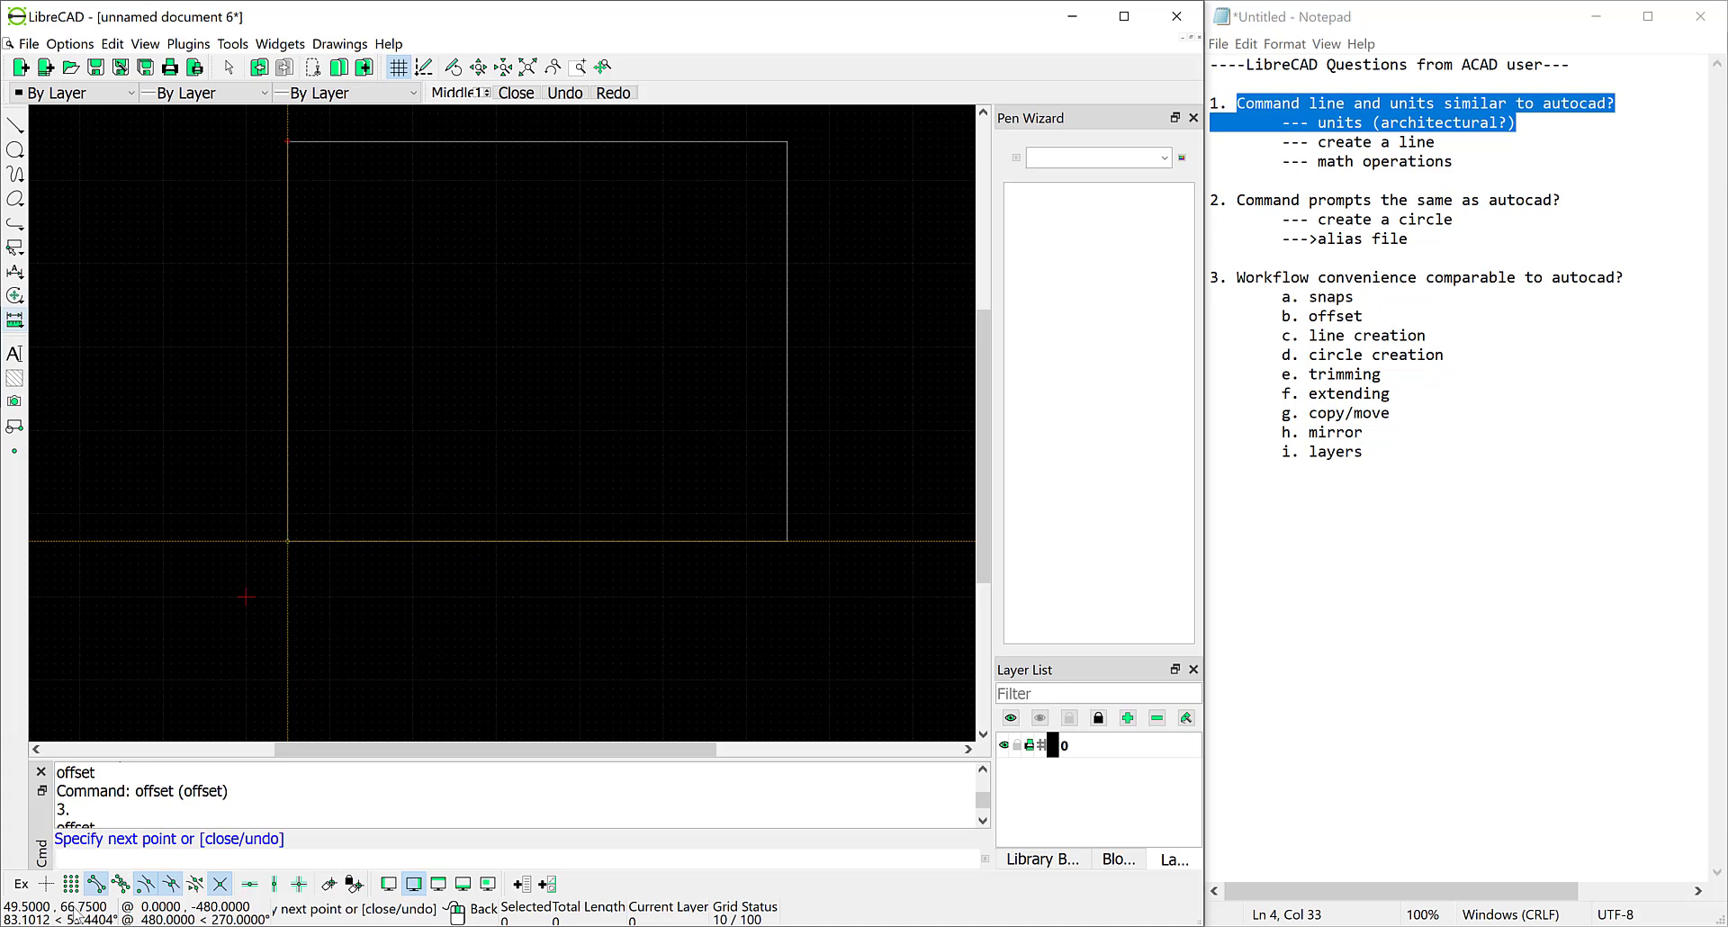
Close the left side at the lower-left corner with exclusive endpoint snap, then restore the snap modes.
click(21, 885)
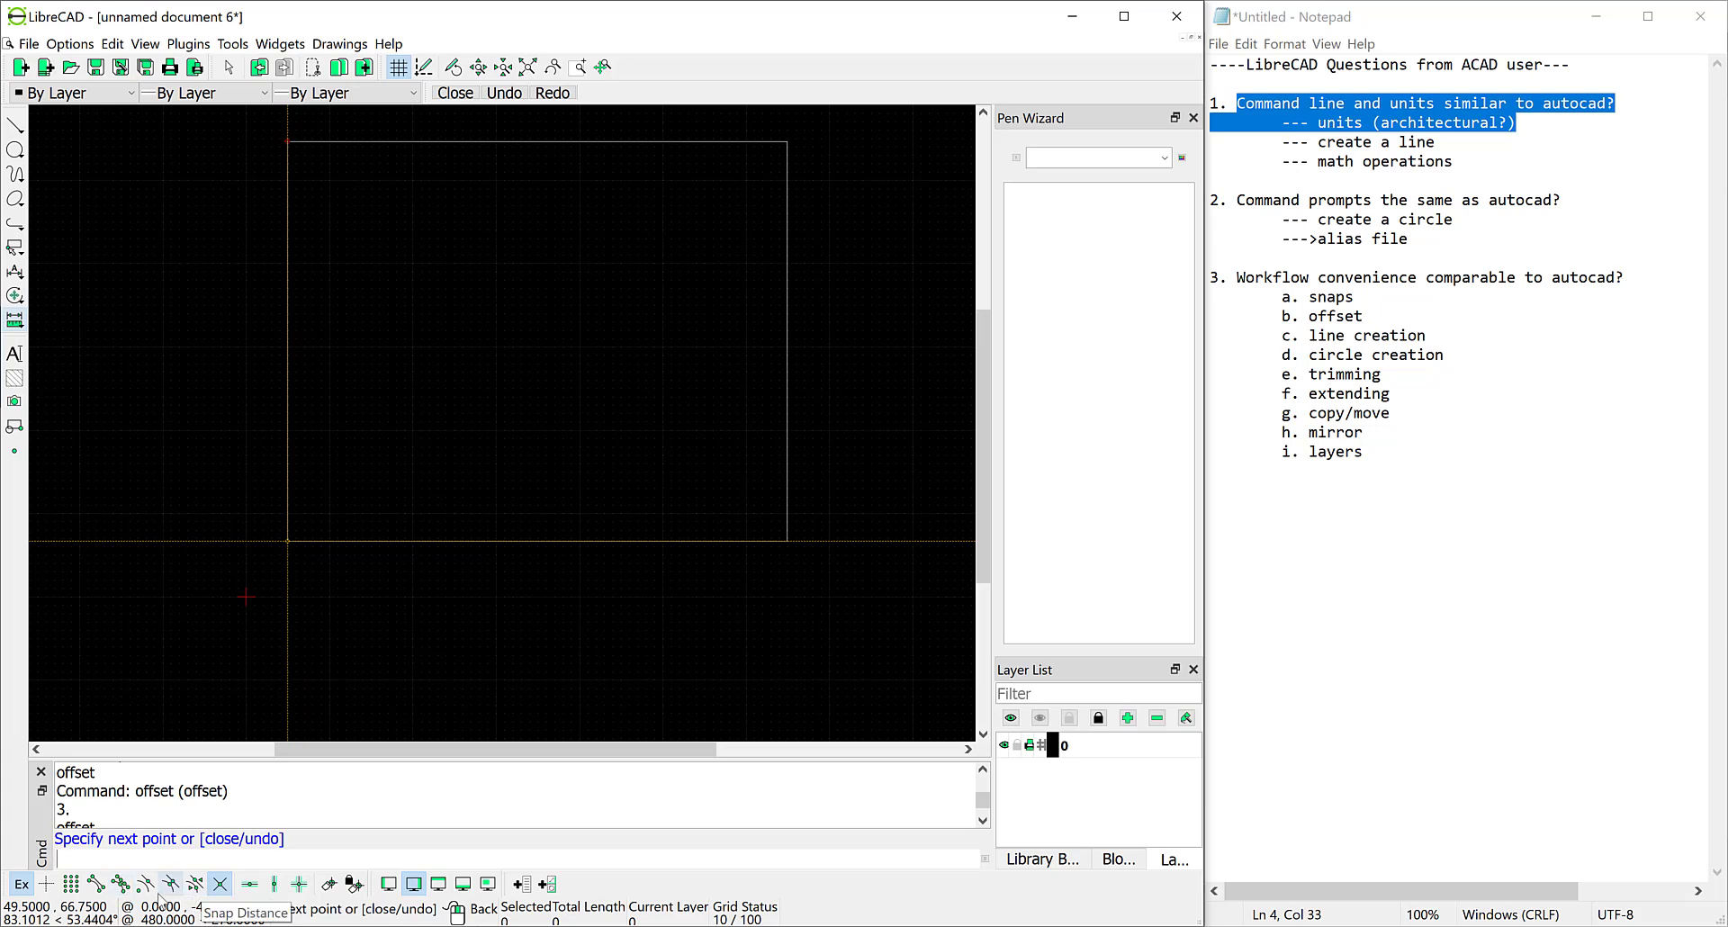
click(96, 886)
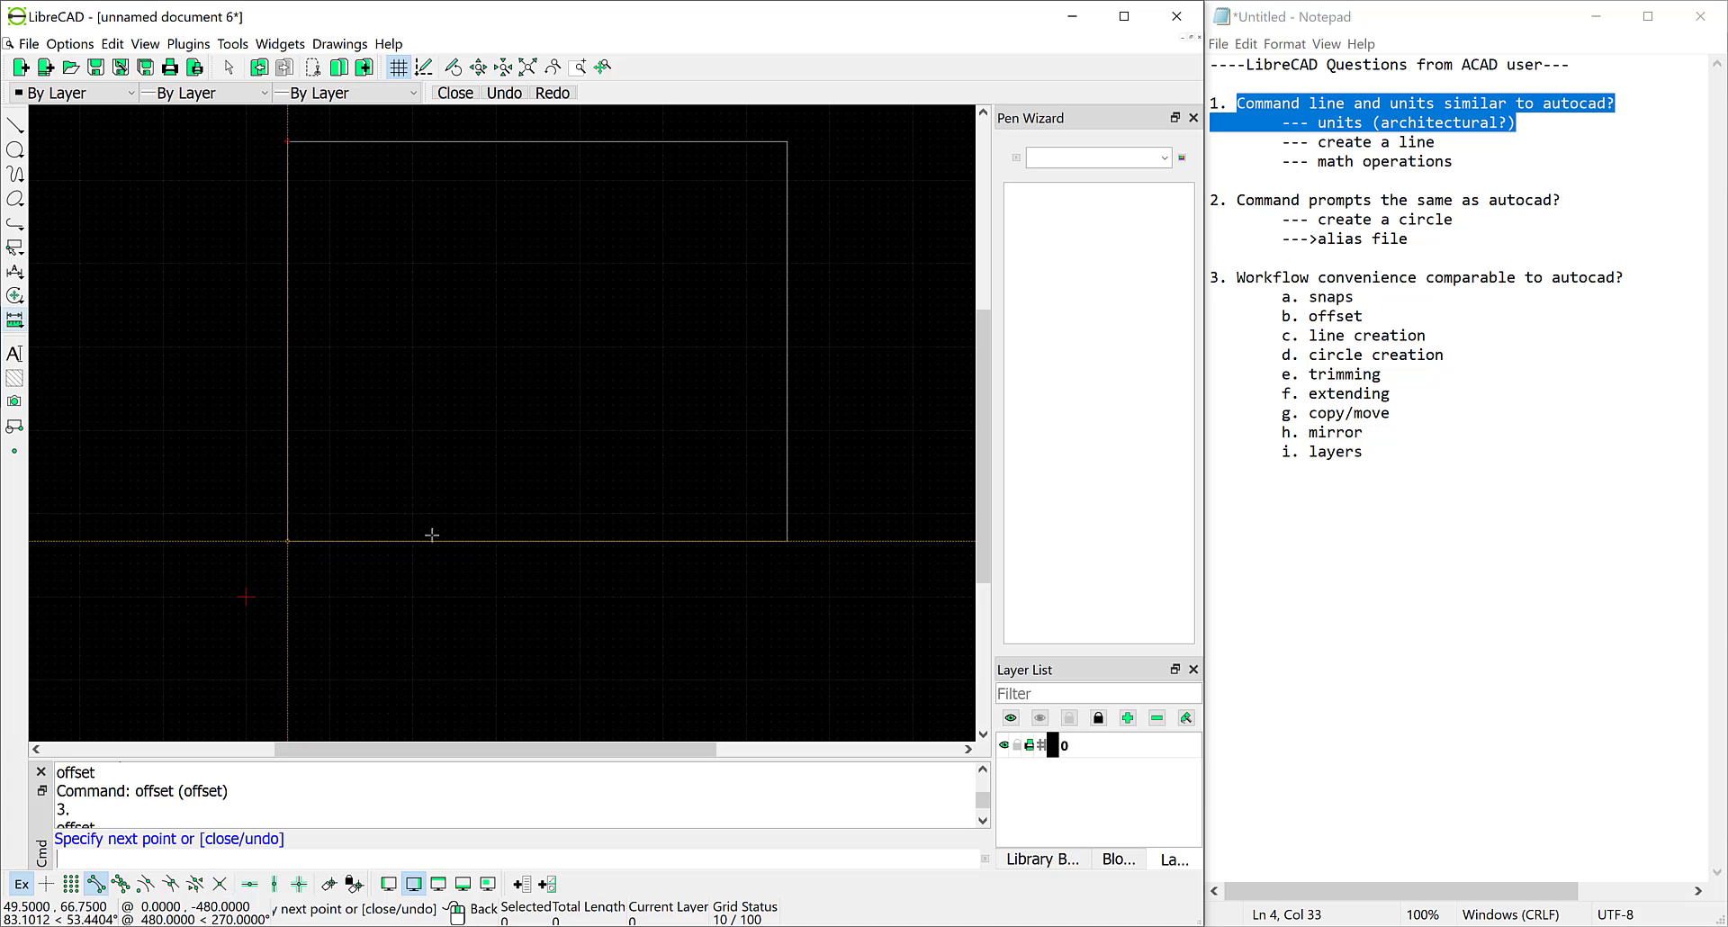
click(287, 542)
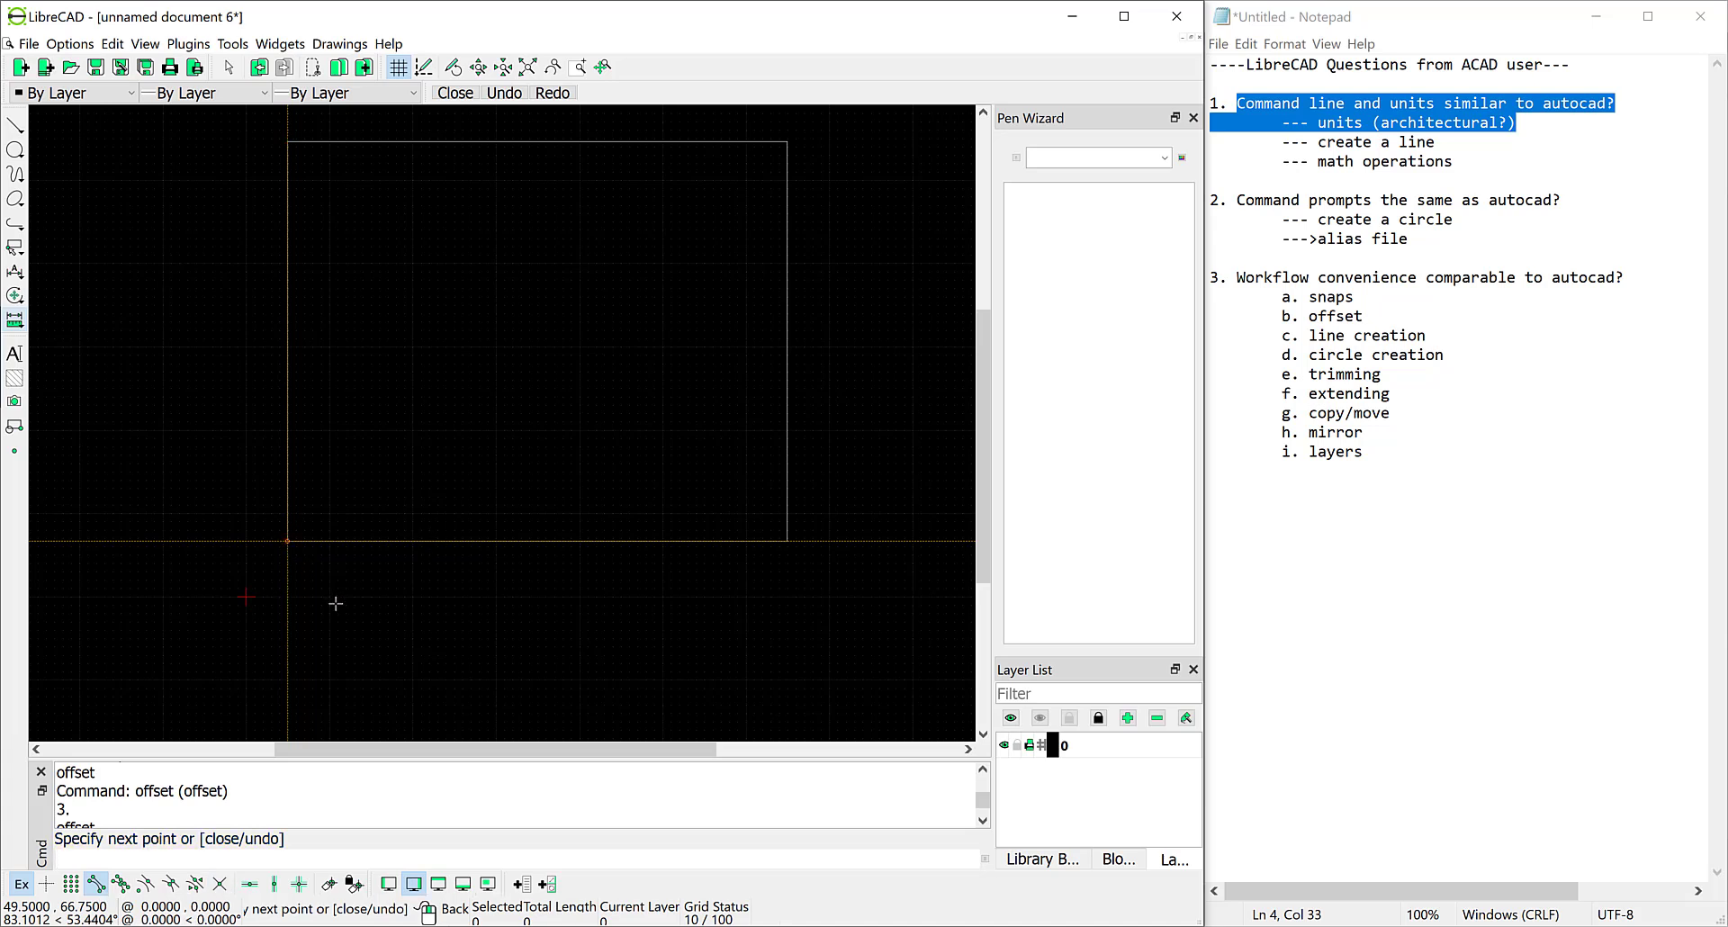
right_click(356, 607)
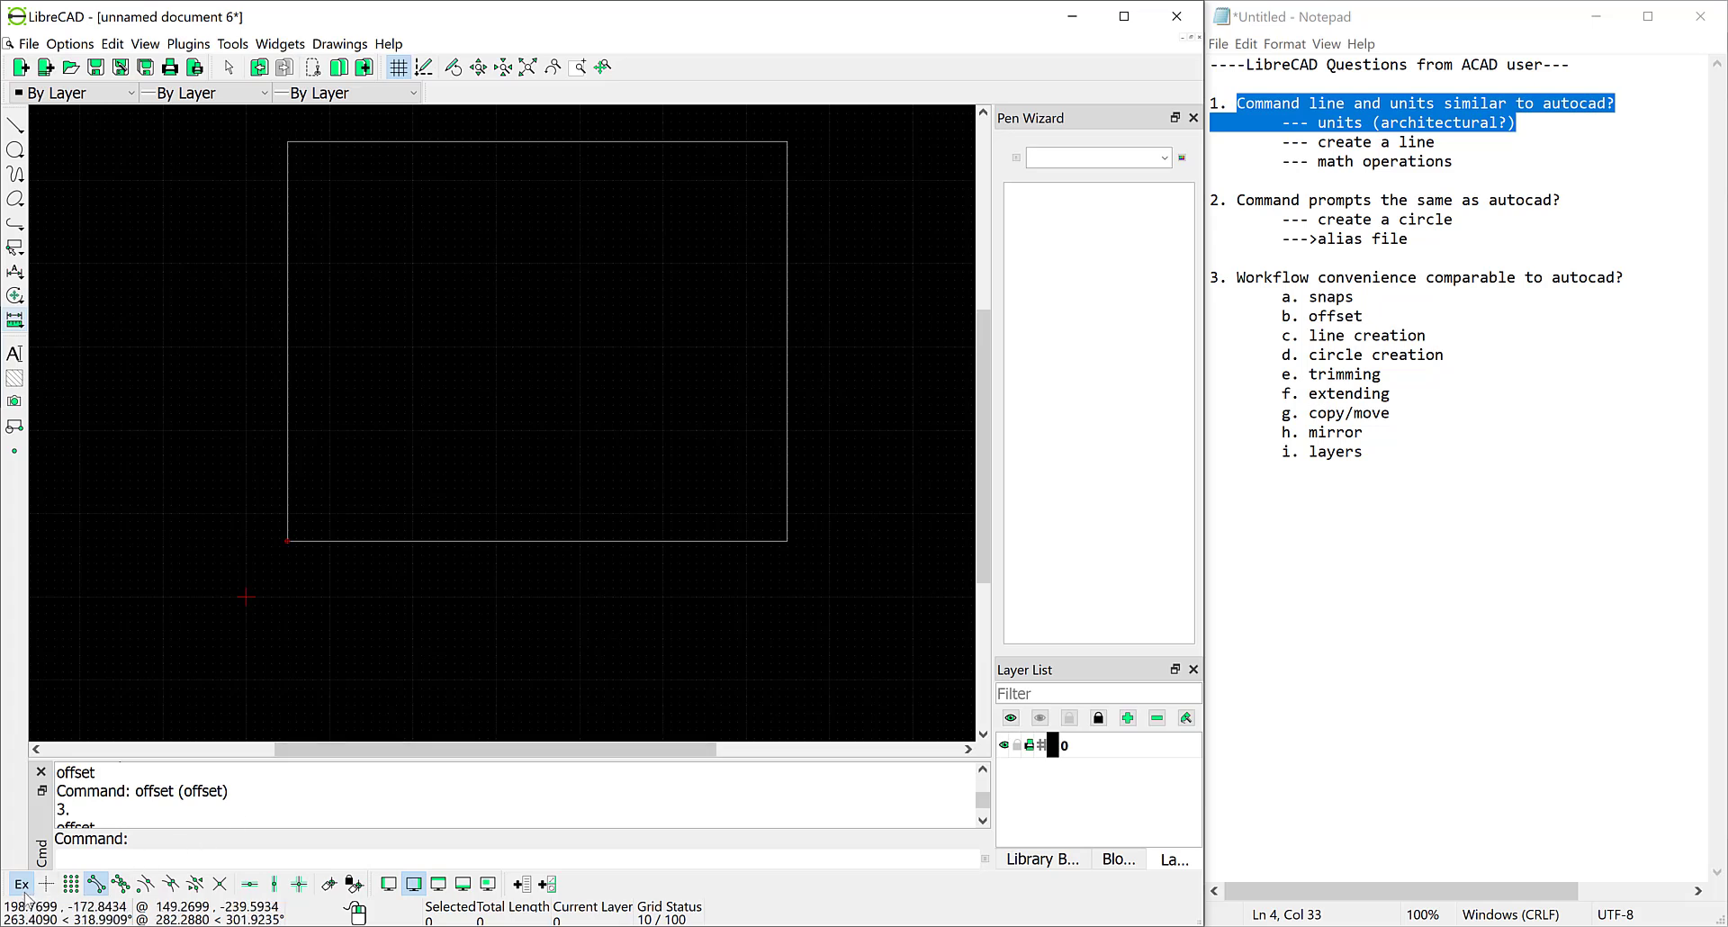
click(24, 890)
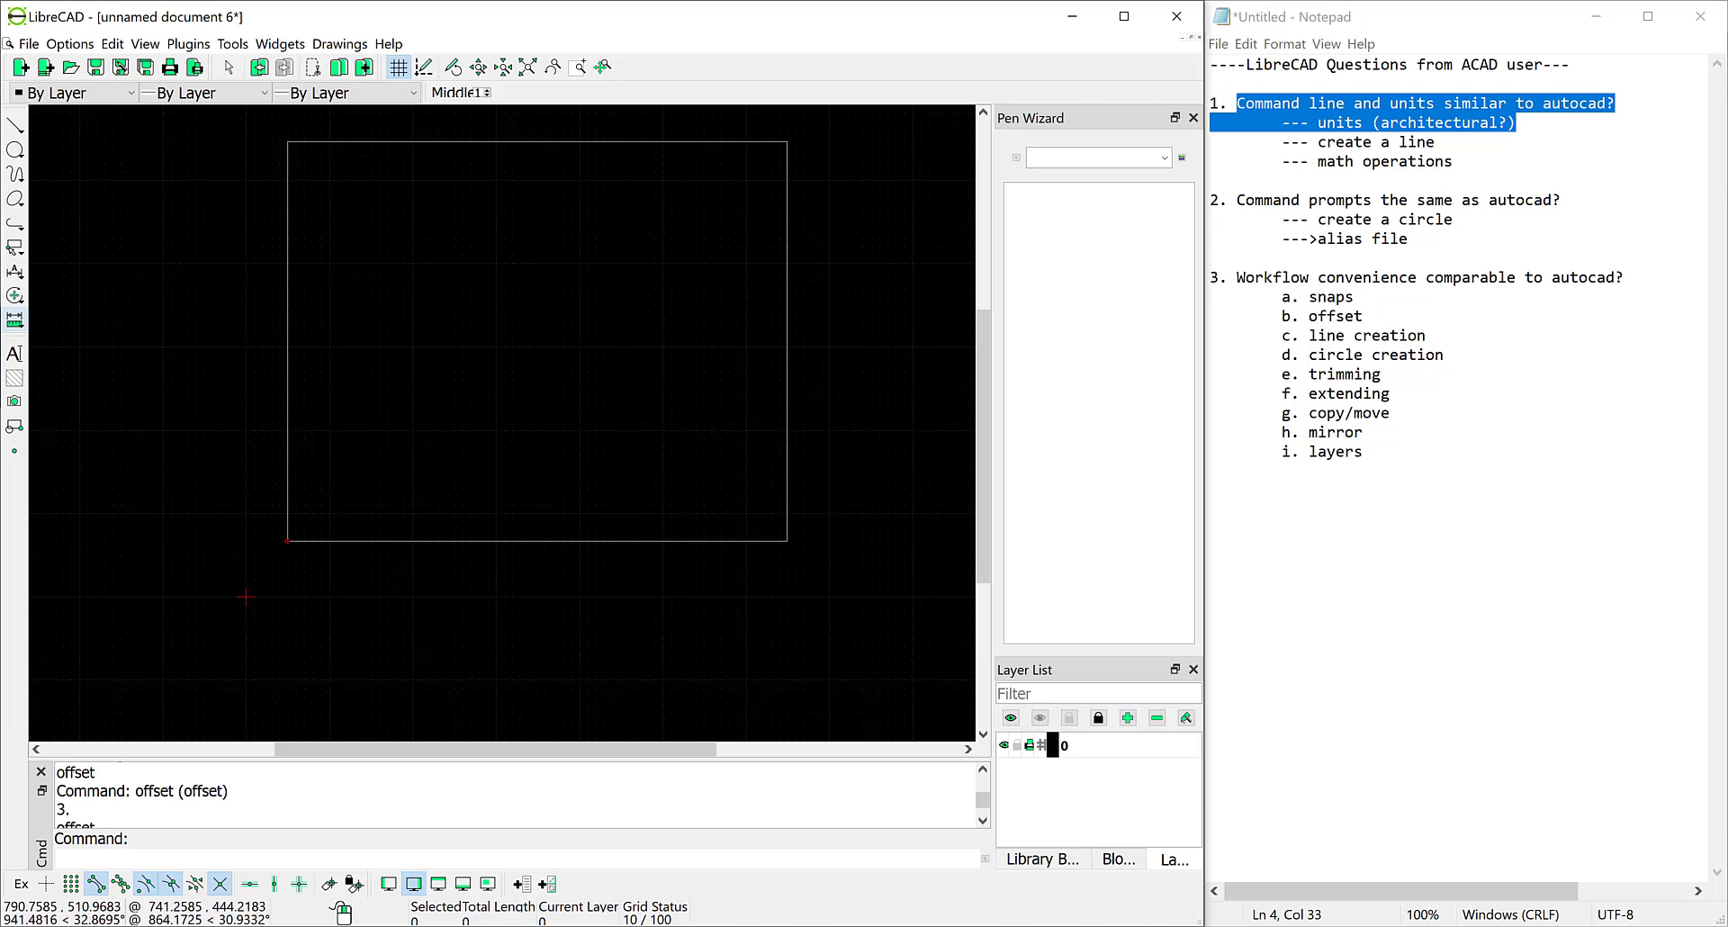
key(alt+Tab)
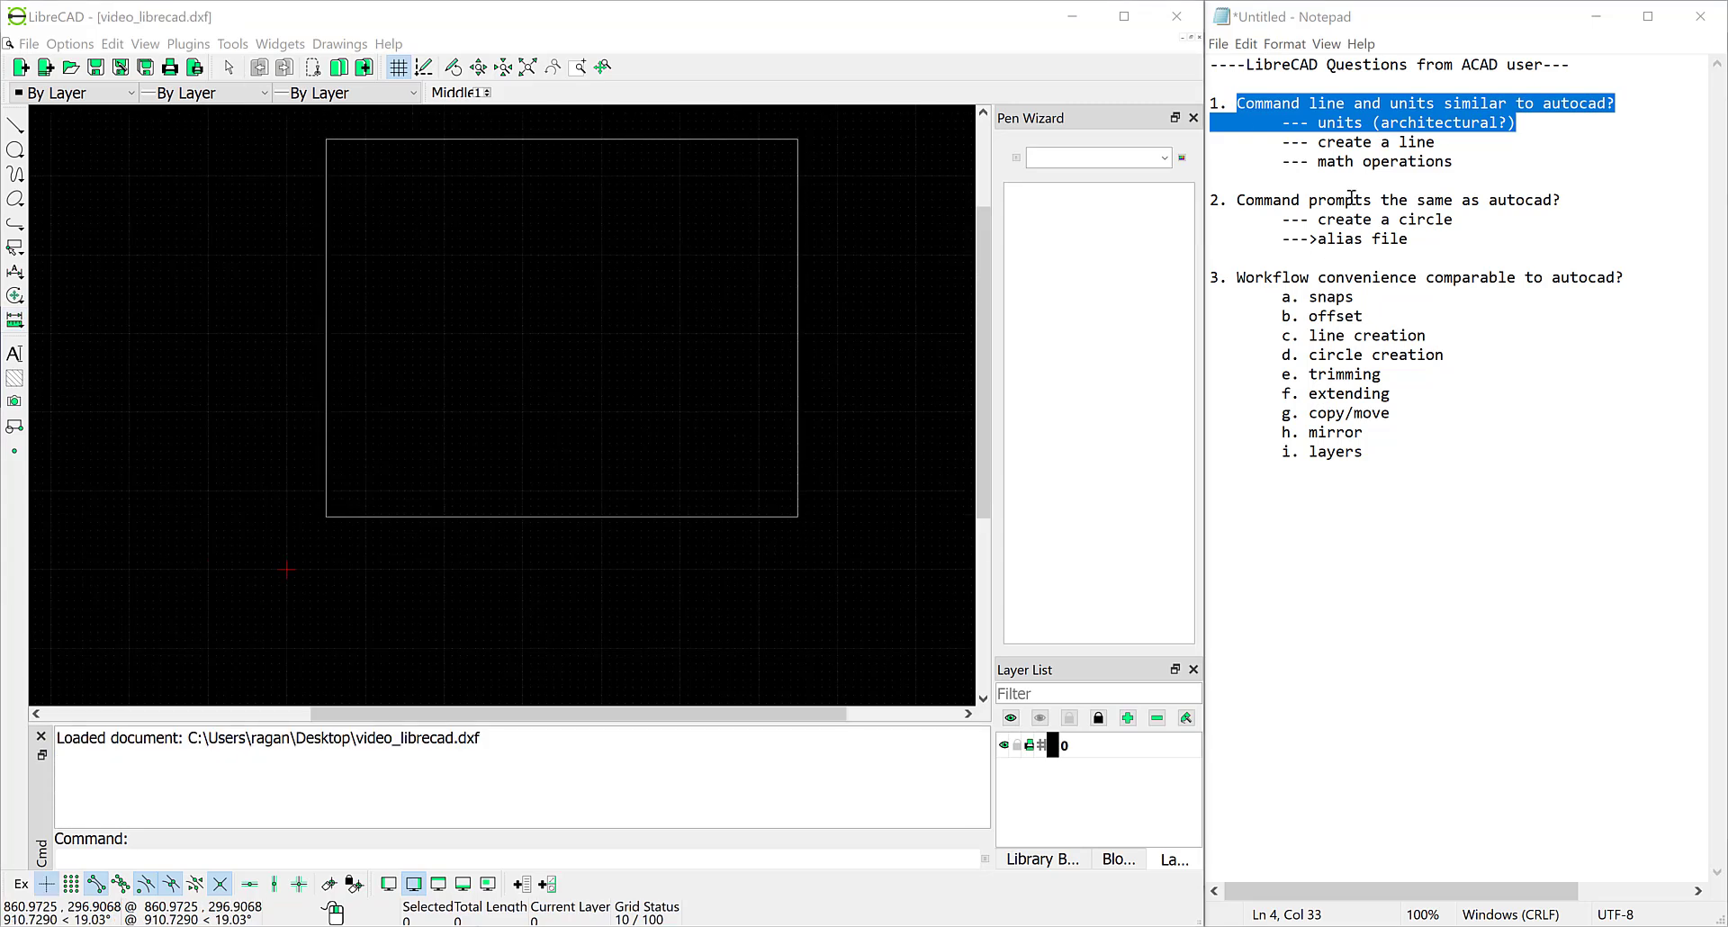
click(1354, 205)
drag(1237, 199, 1455, 225)
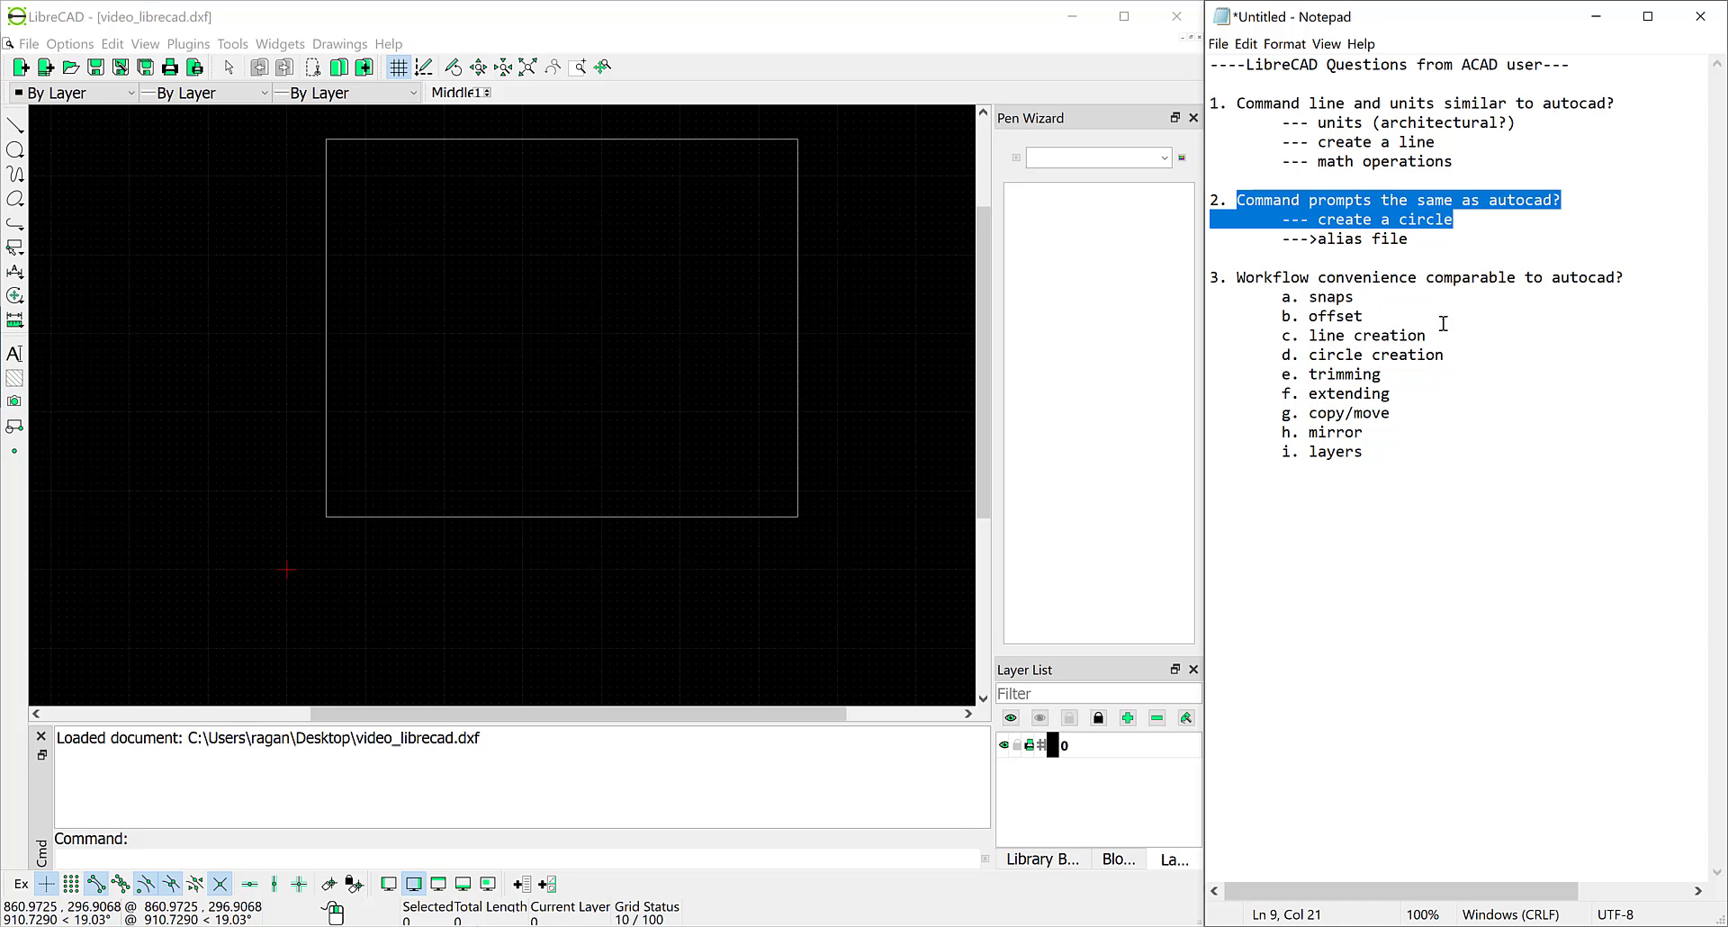
click(82, 862)
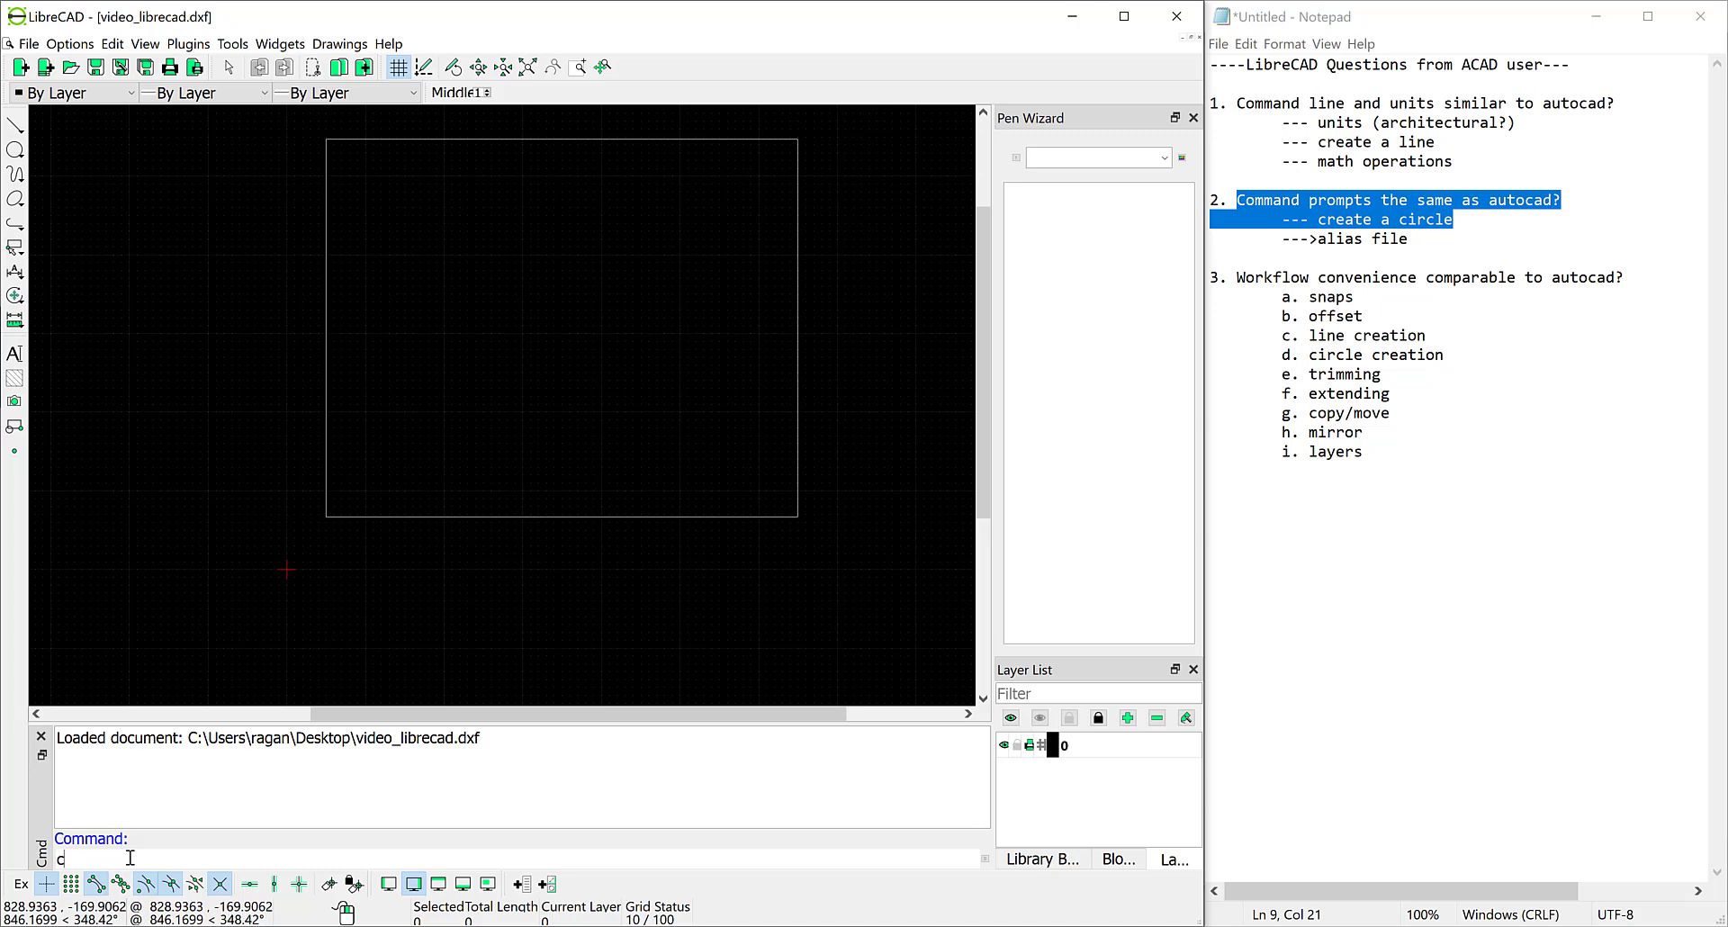
text(c)
key(Return)
drag(210, 775, 49, 771)
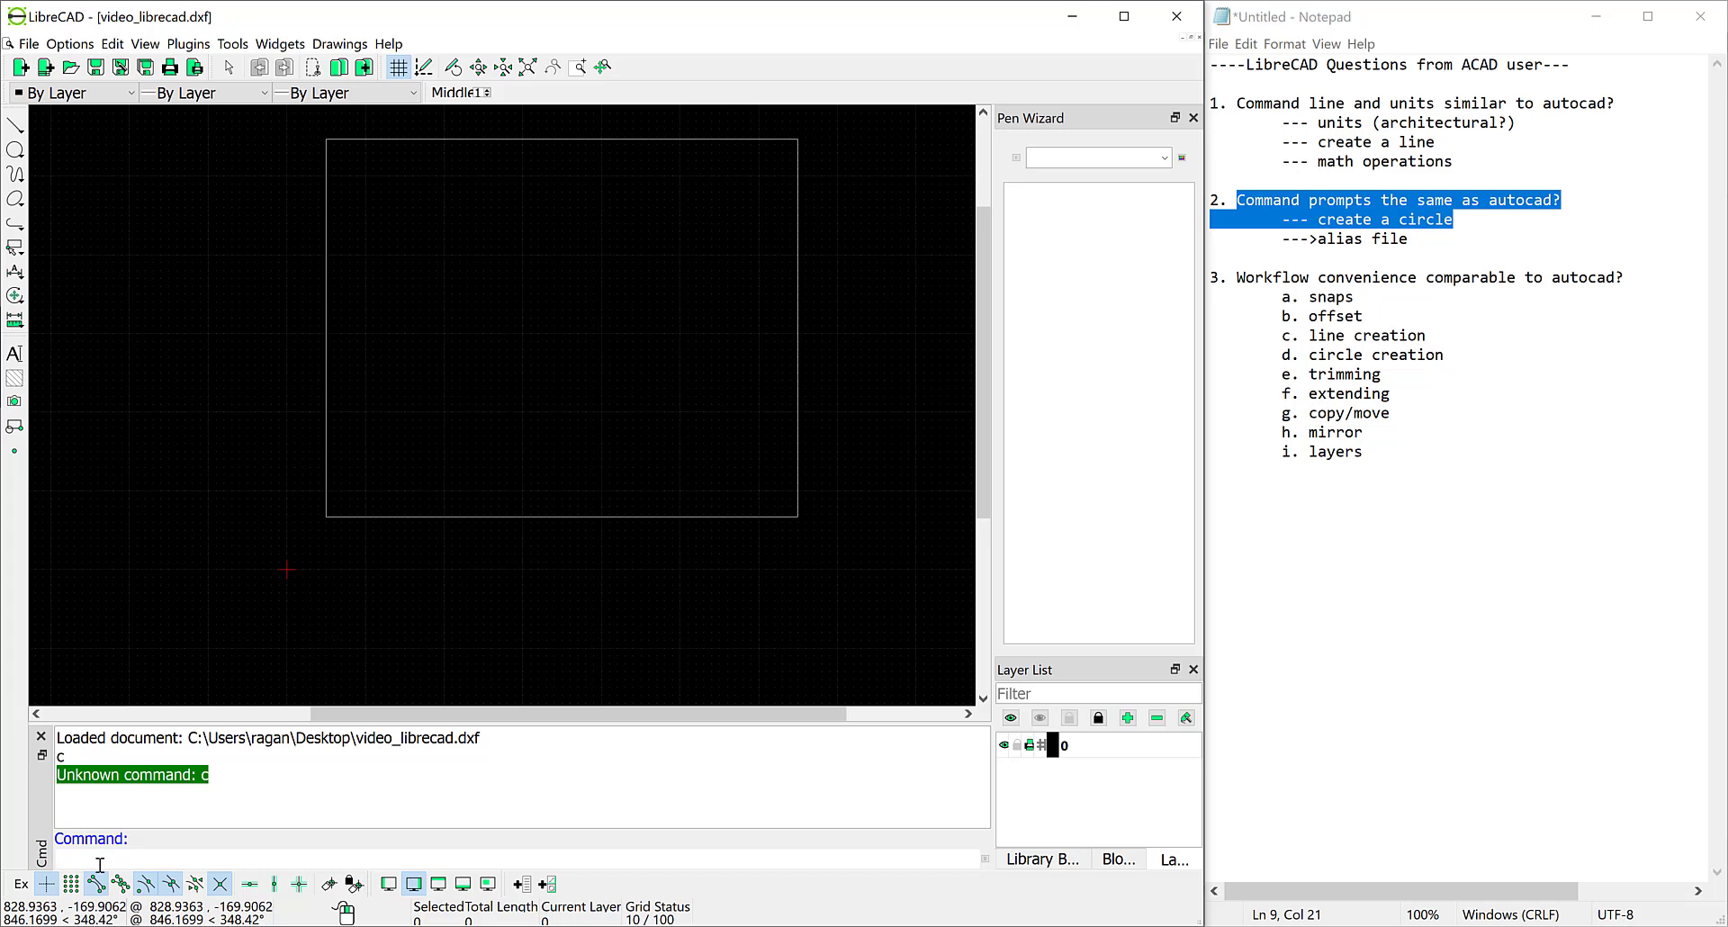
text(circle)
key(Return)
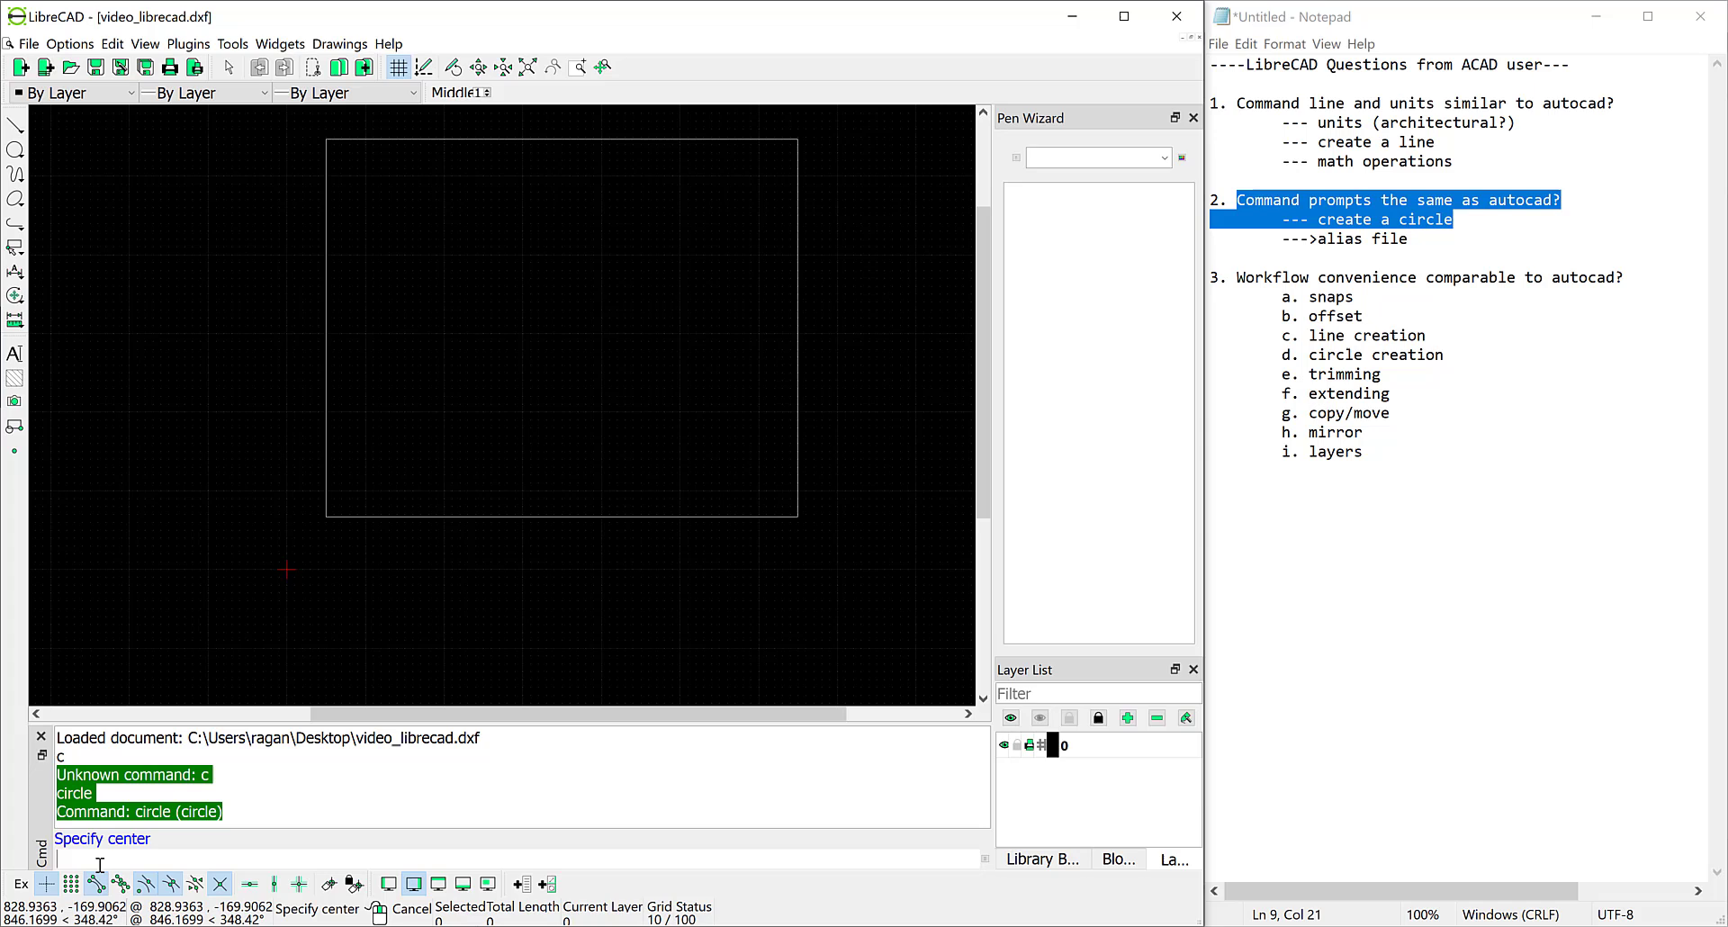
key(Escape)
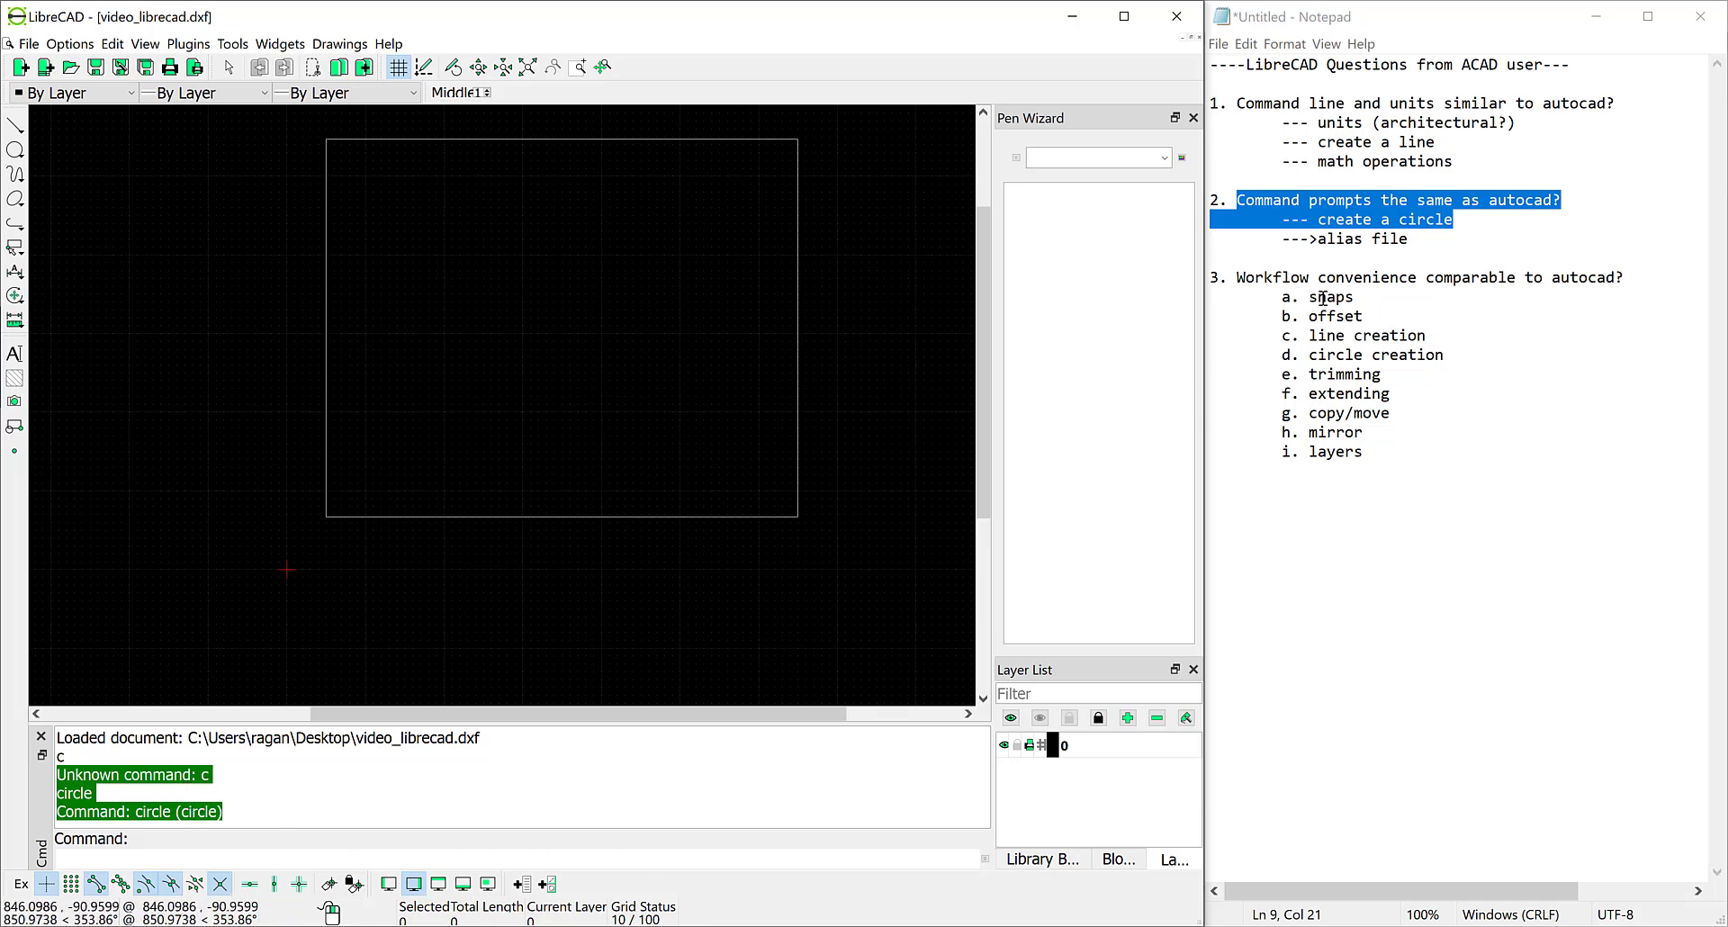
Select 'alias file' in the notes, then open librecad.alias from the LibreCAD settings folder.
click(1331, 244)
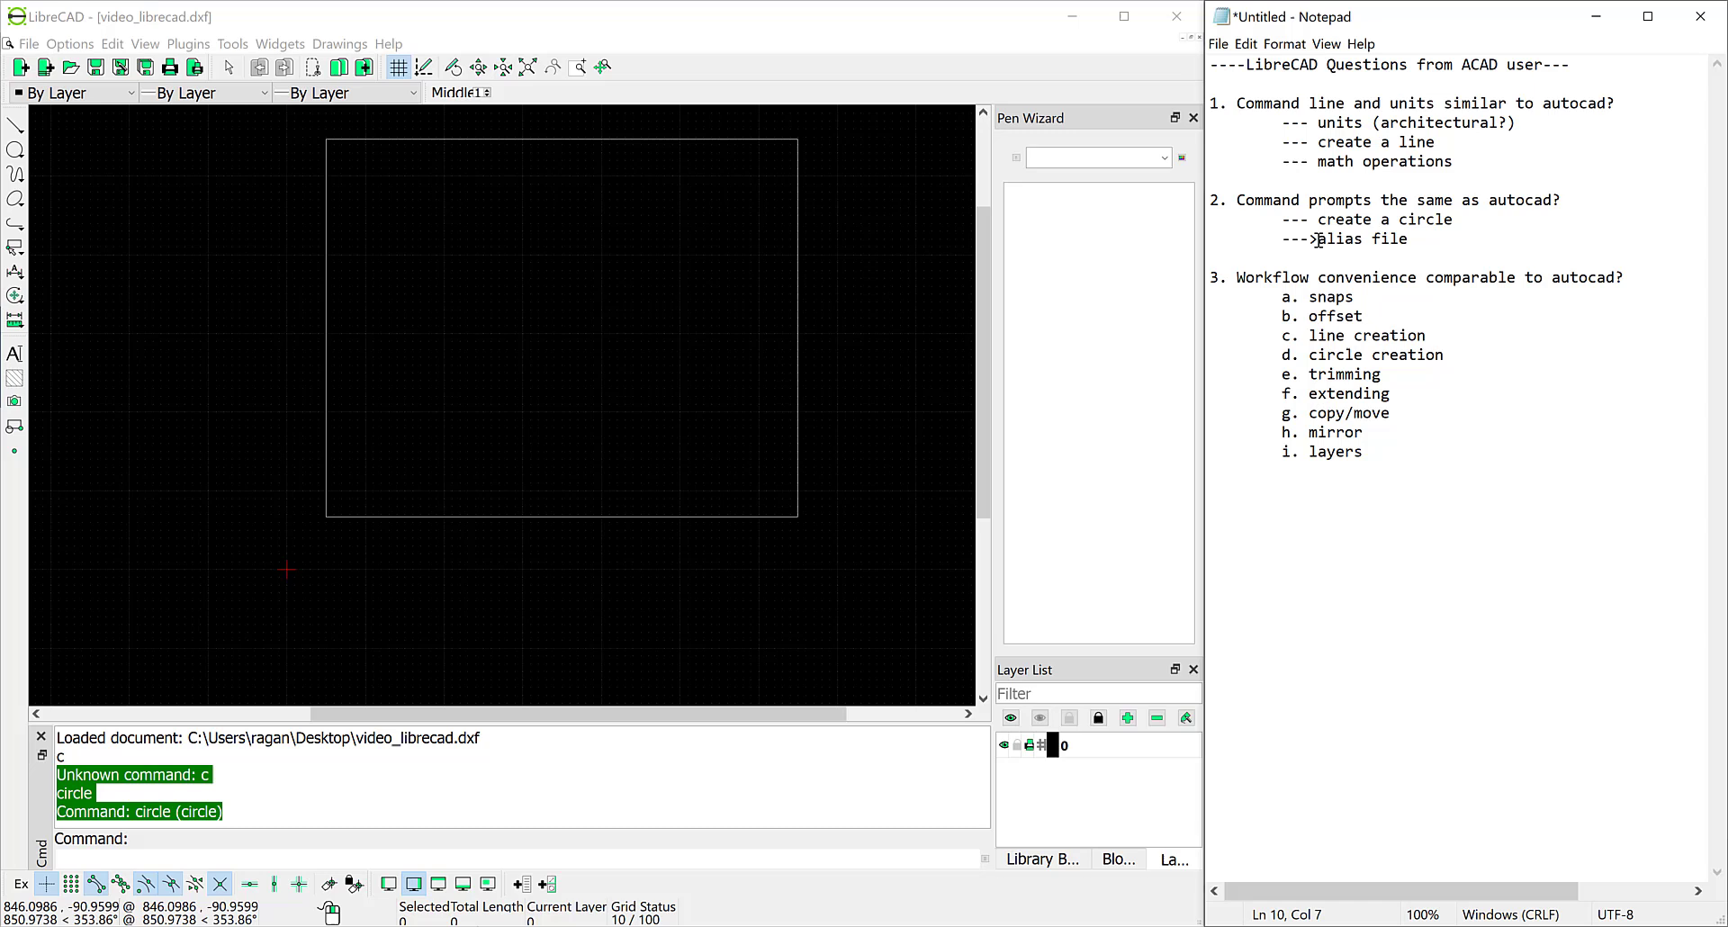
drag(1317, 241, 1419, 245)
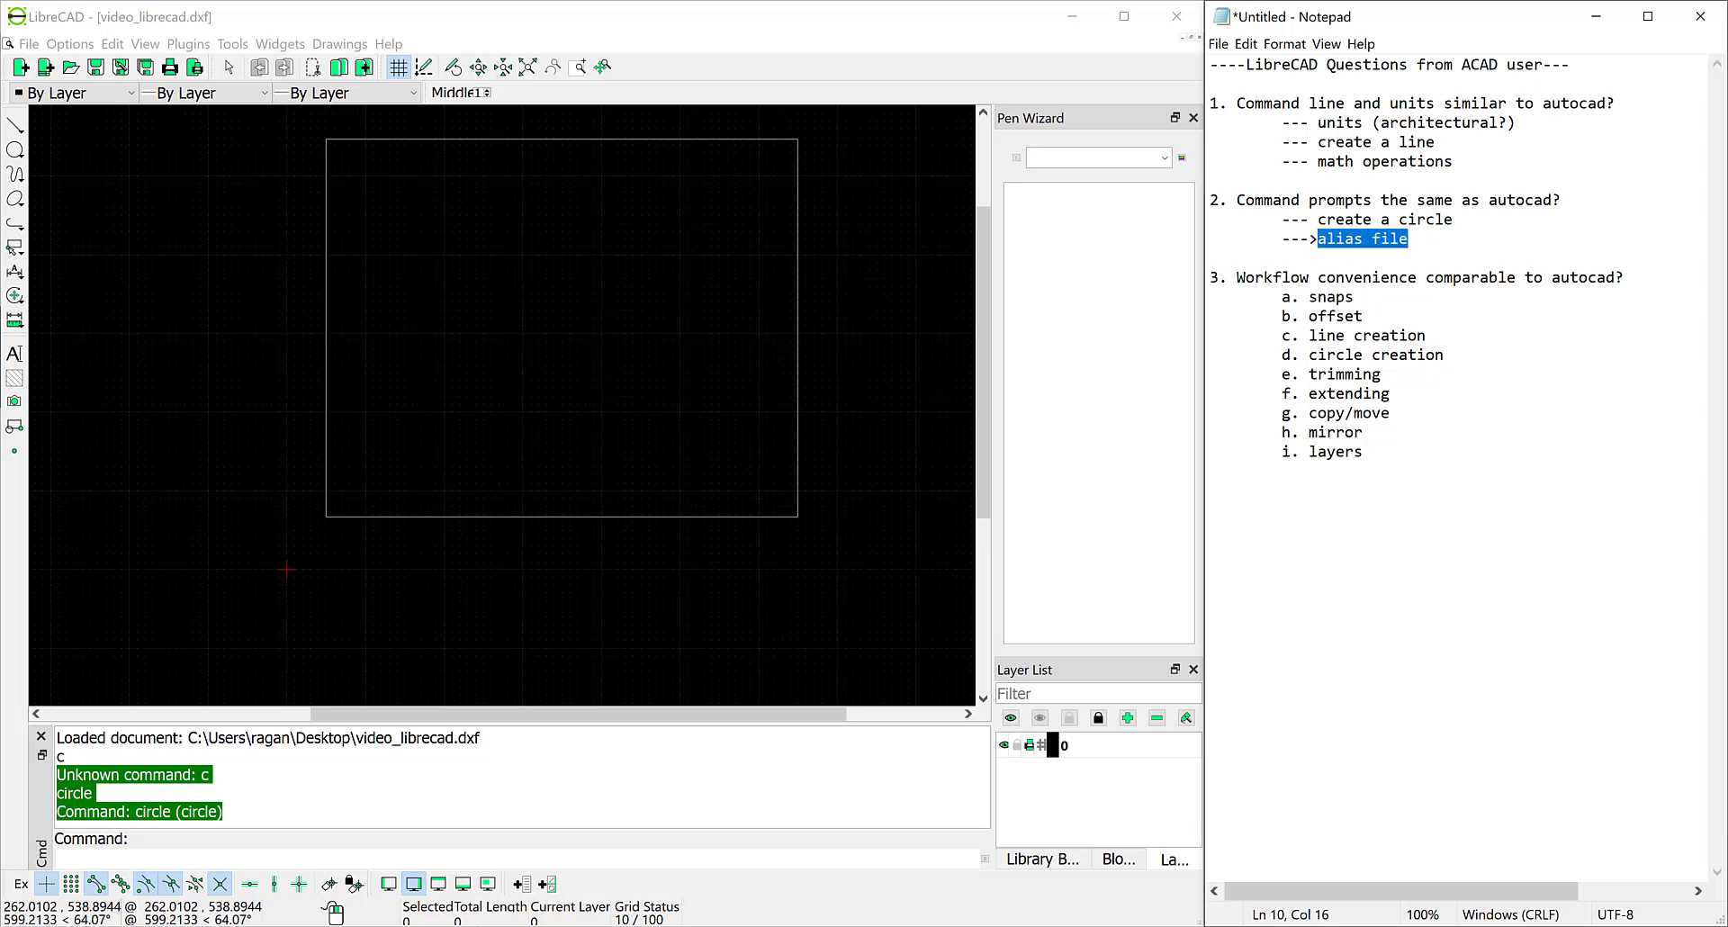
key(alt+Tab)
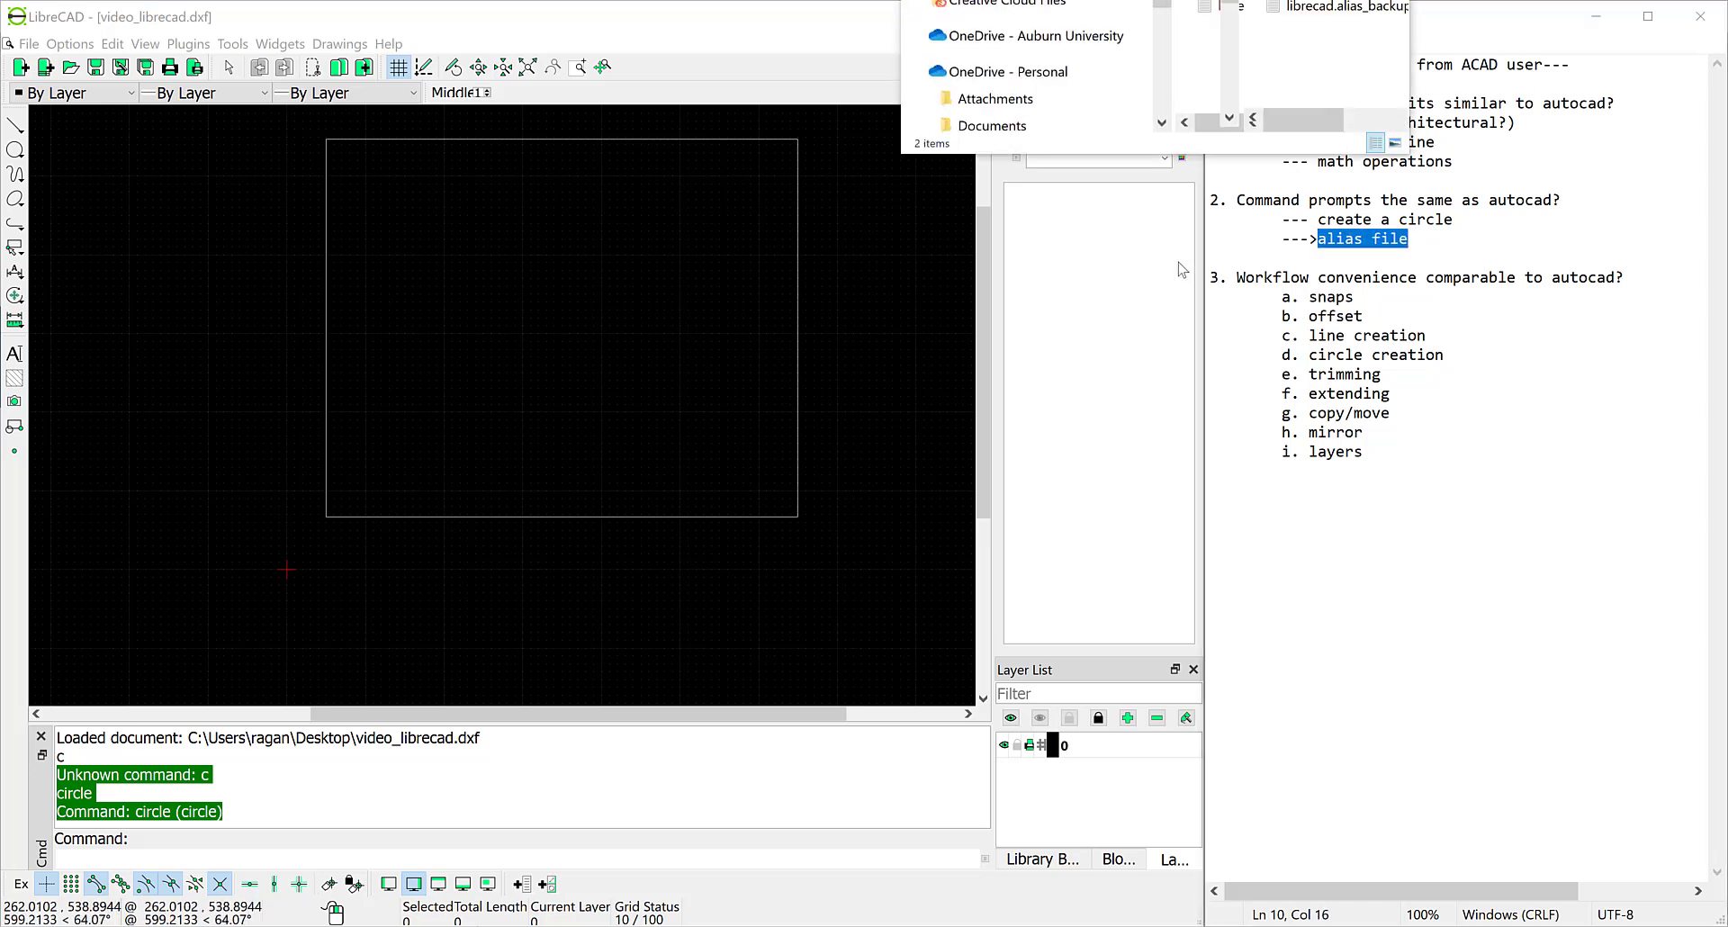
drag(1197, 286, 1198, 319)
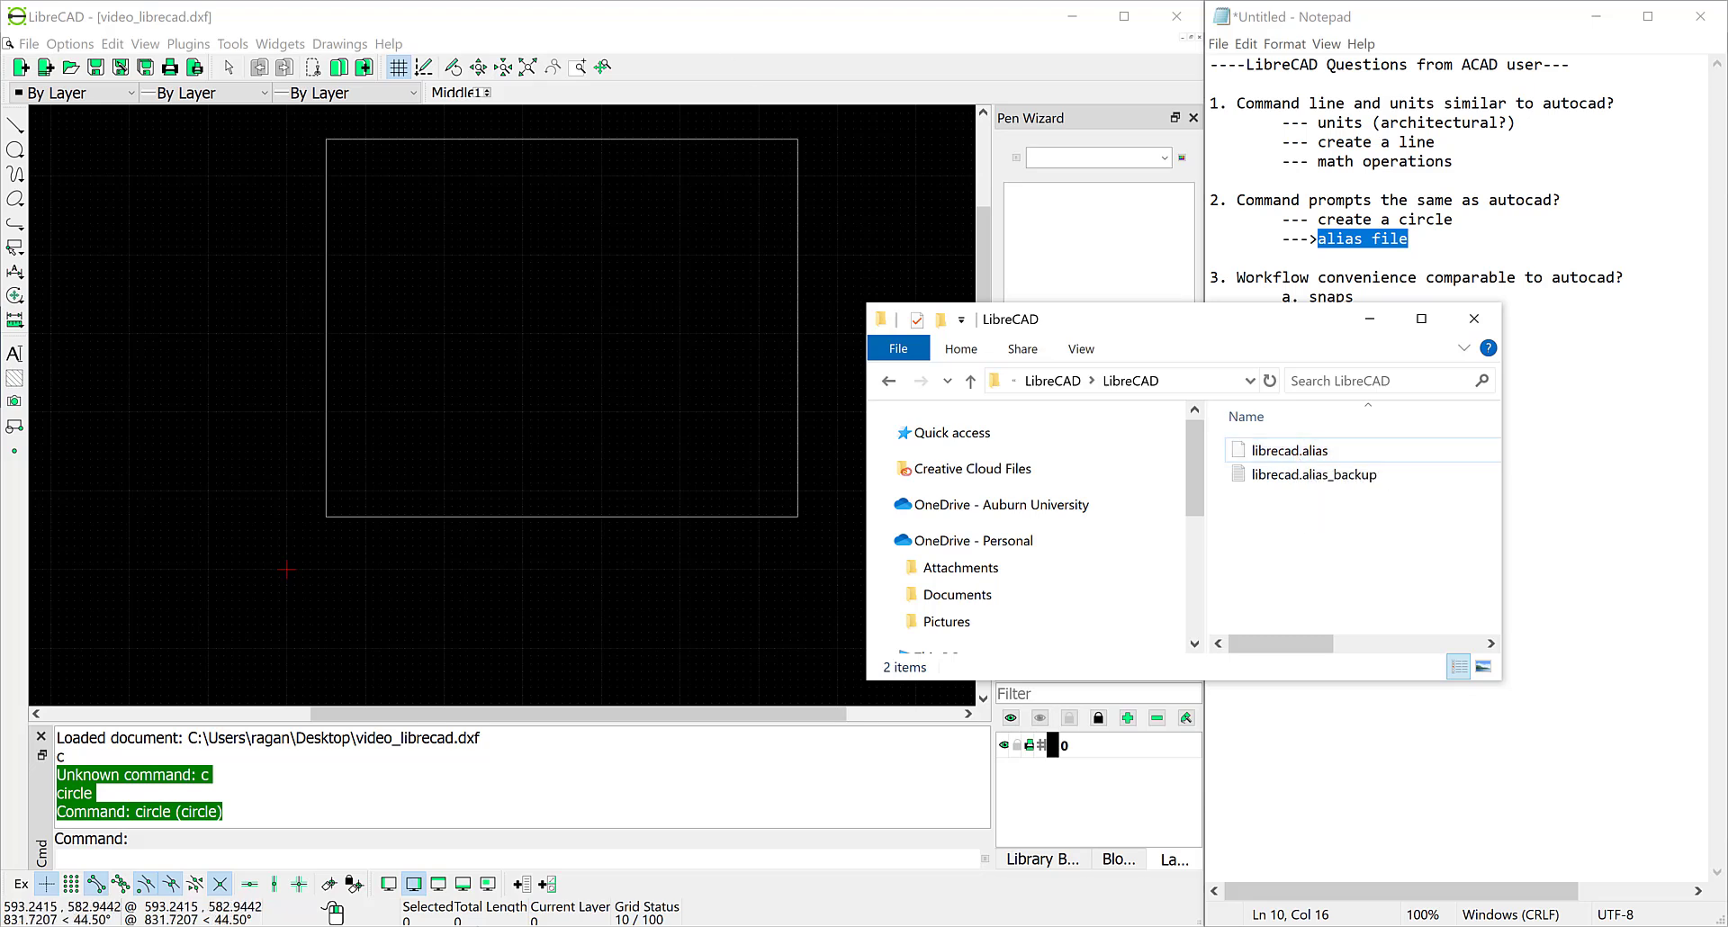
key(Return)
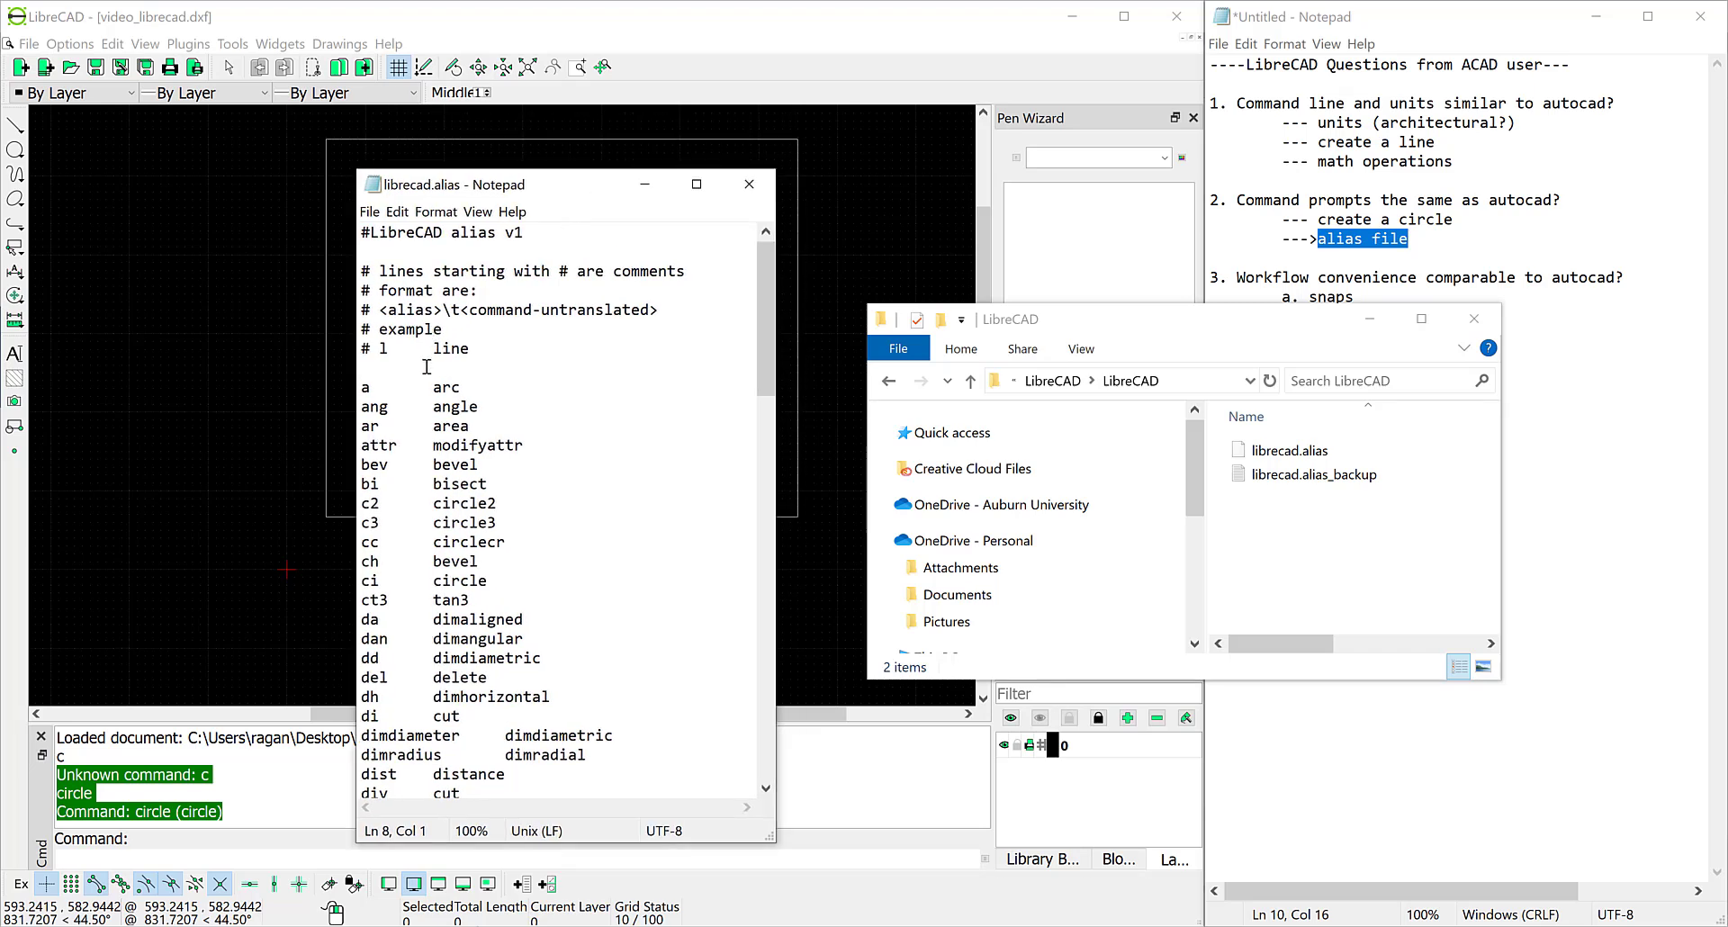
Insert a new first alias line mapping 'c' to circle above 'a arc' in librecad.alias.
click(364, 389)
key(Return)
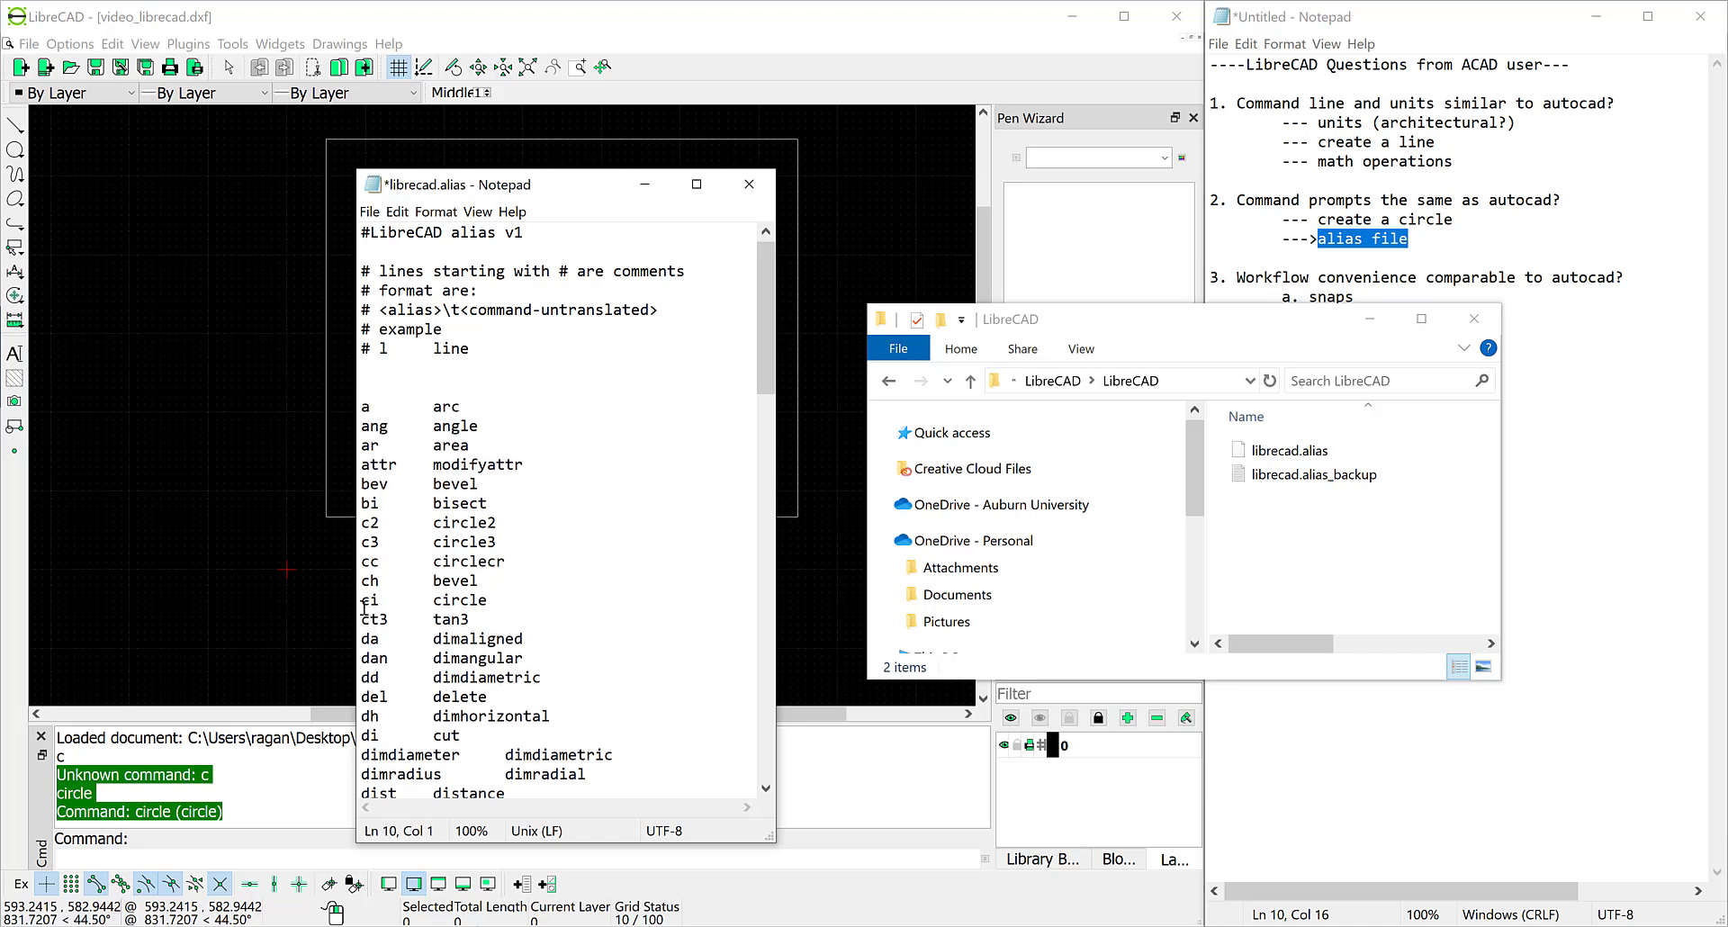
drag(362, 599, 382, 618)
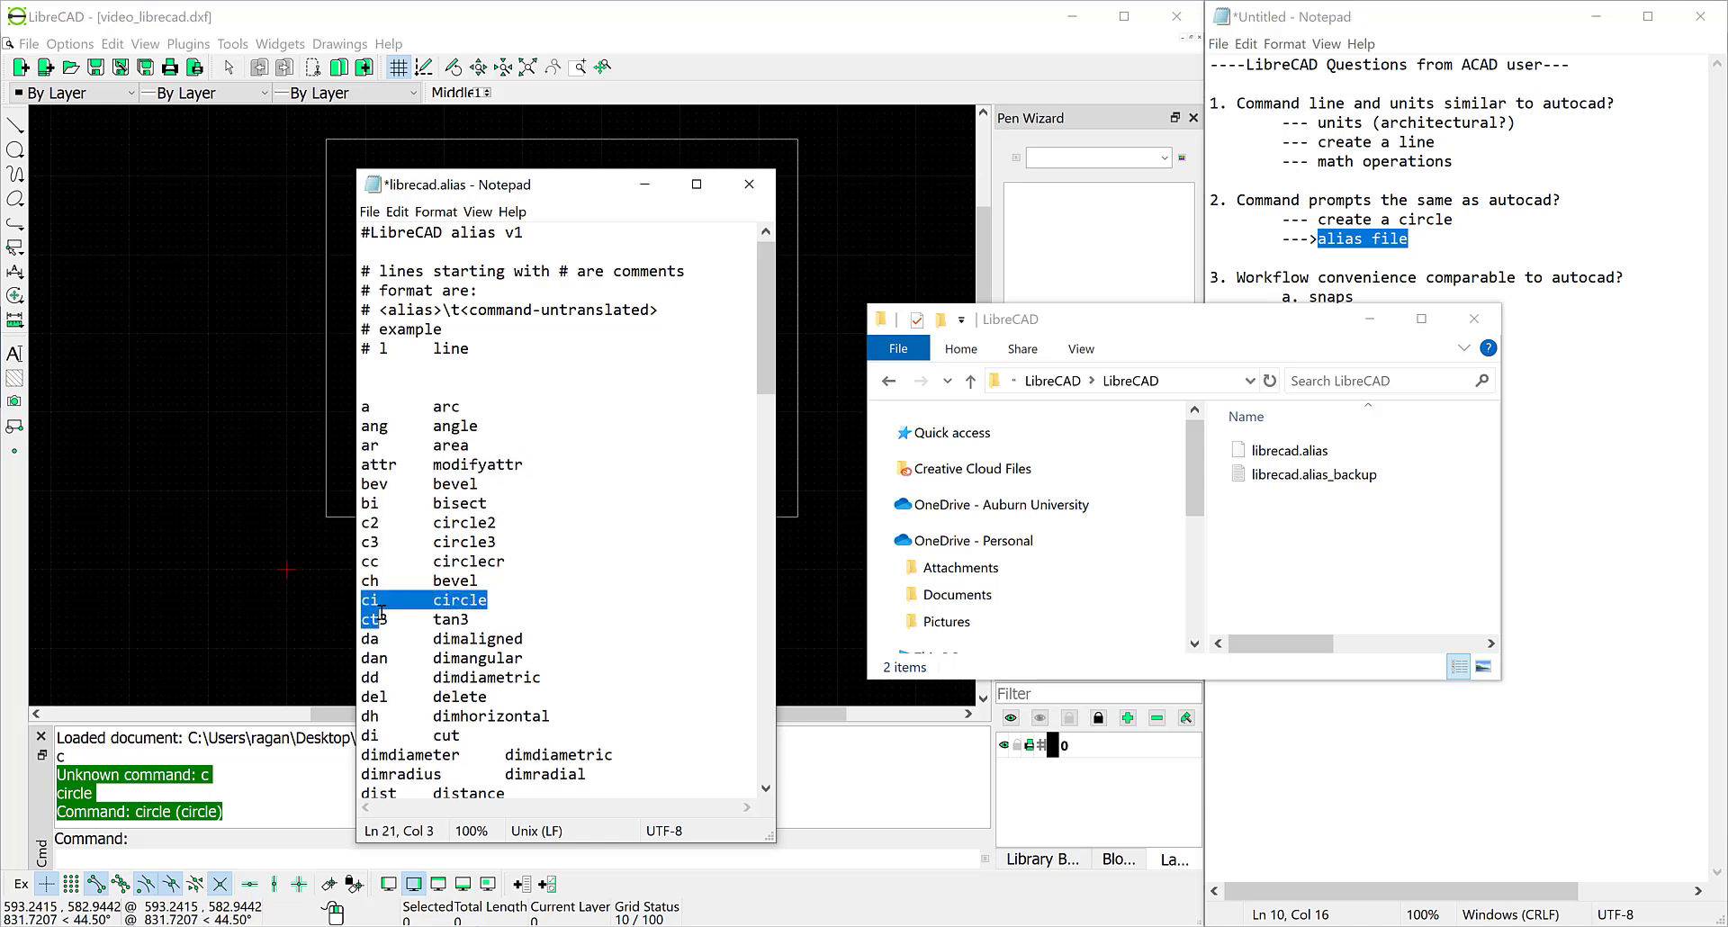
click(363, 399)
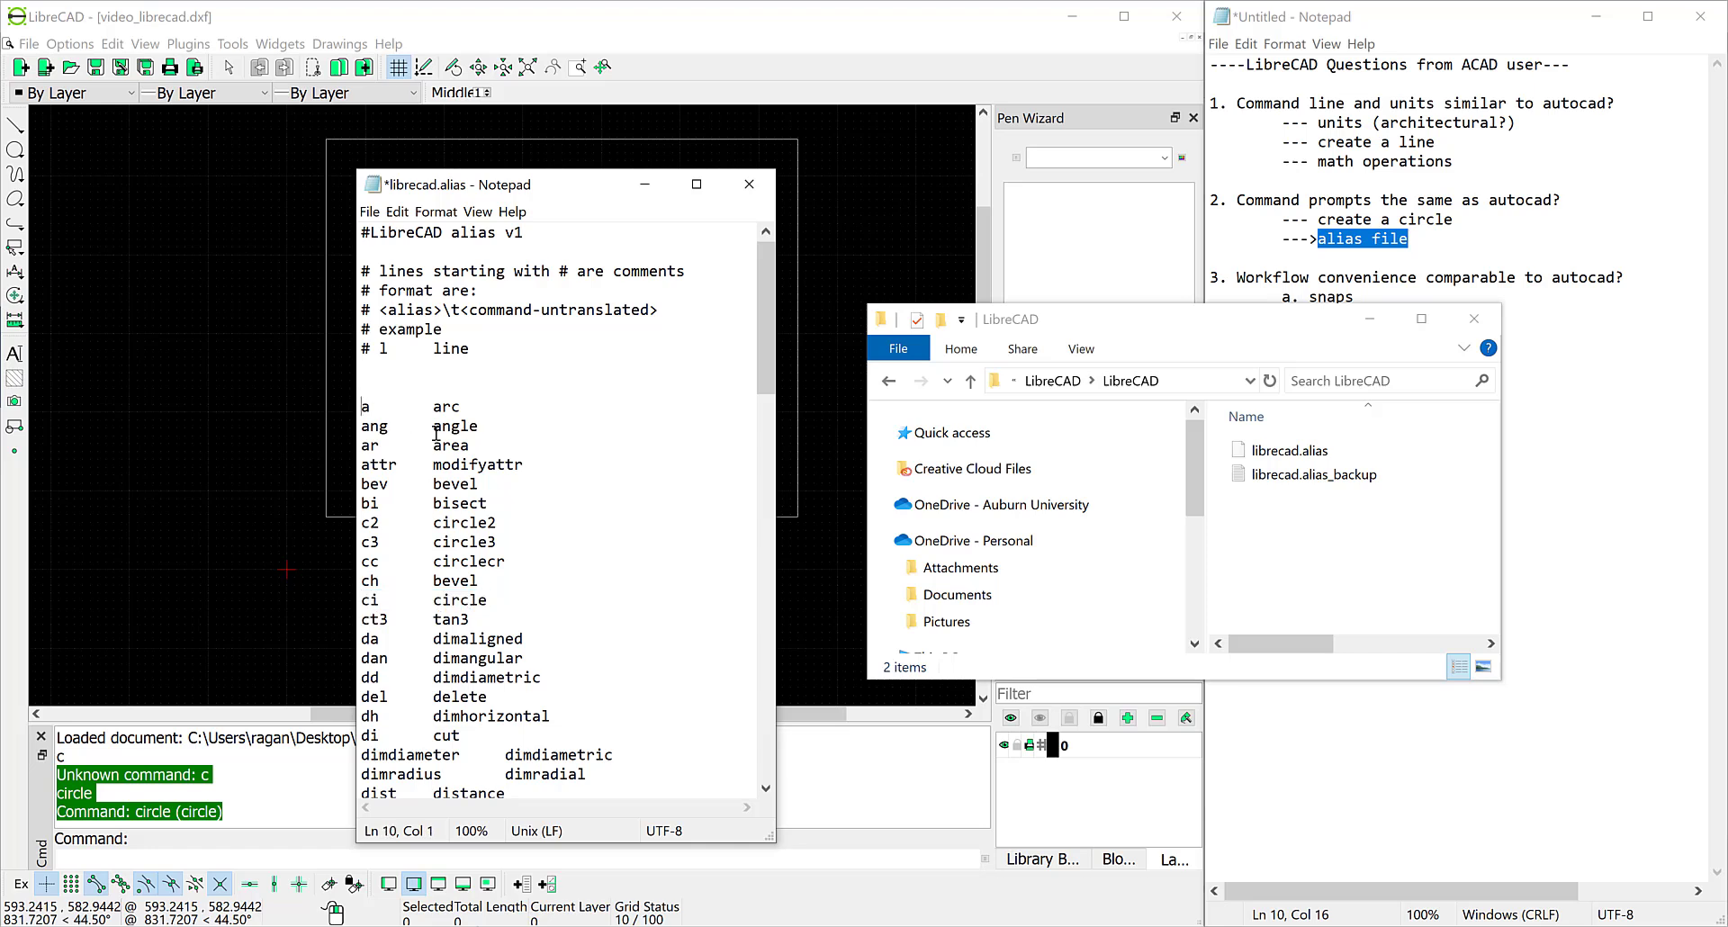
click(422, 391)
text(c	circle)
click(370, 212)
Save librecad.alias, close Notepad and minimize the LibreCAD folder window.
click(397, 296)
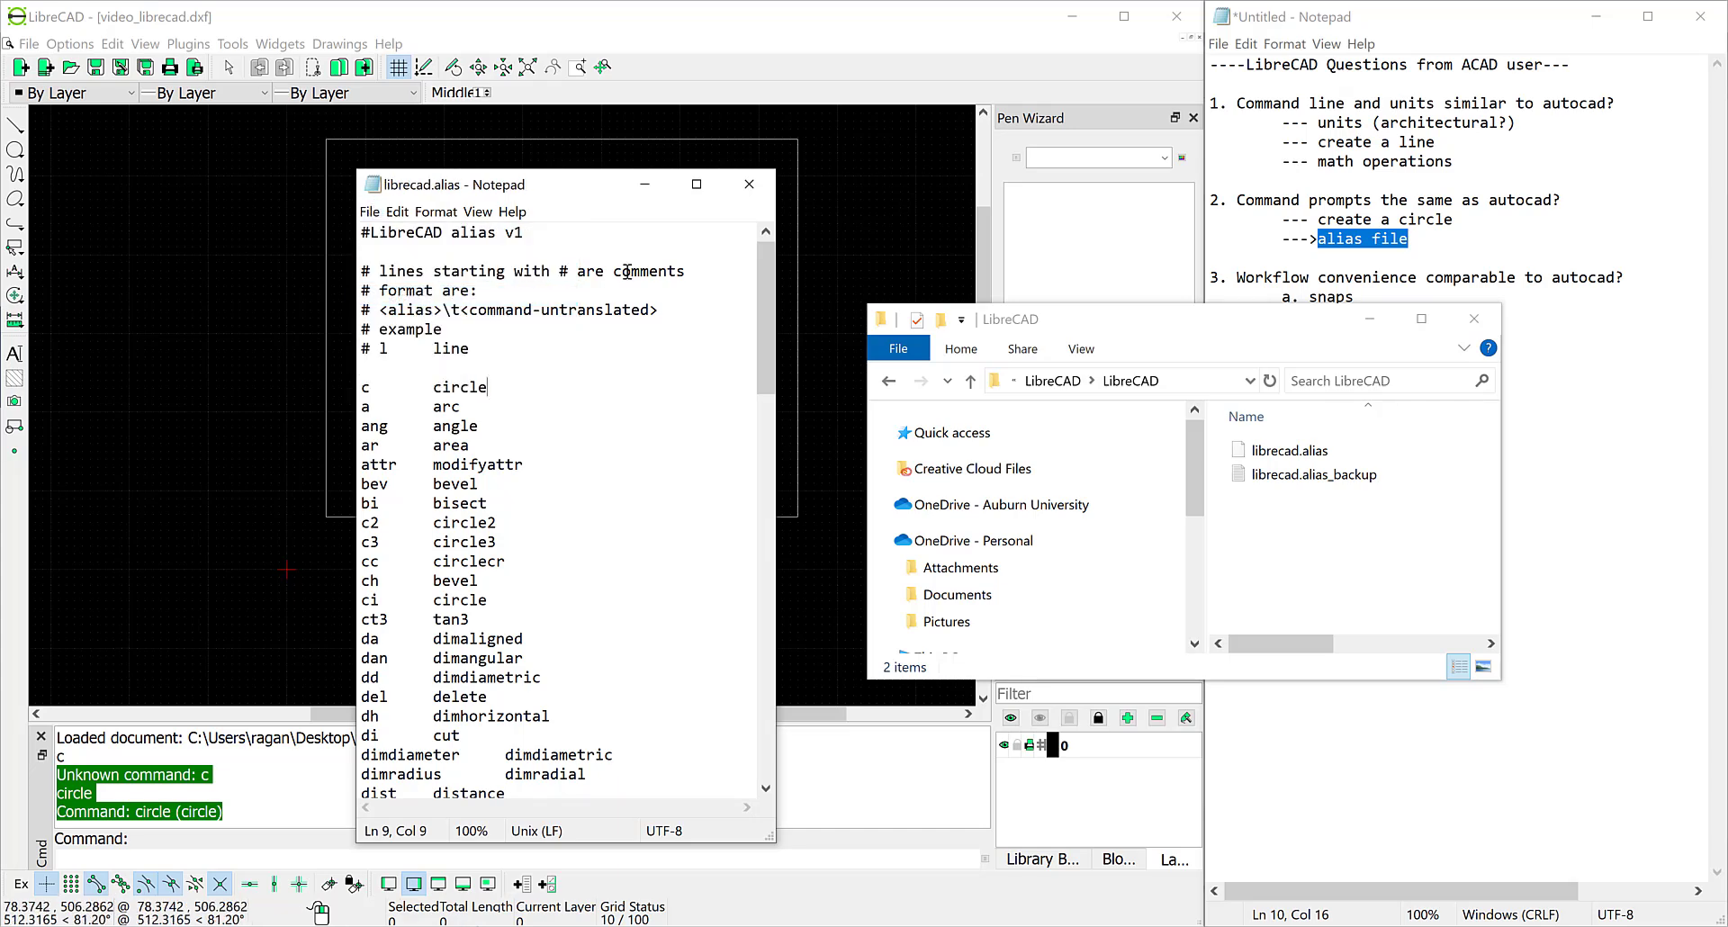
drag(560, 197, 466, 28)
click(656, 16)
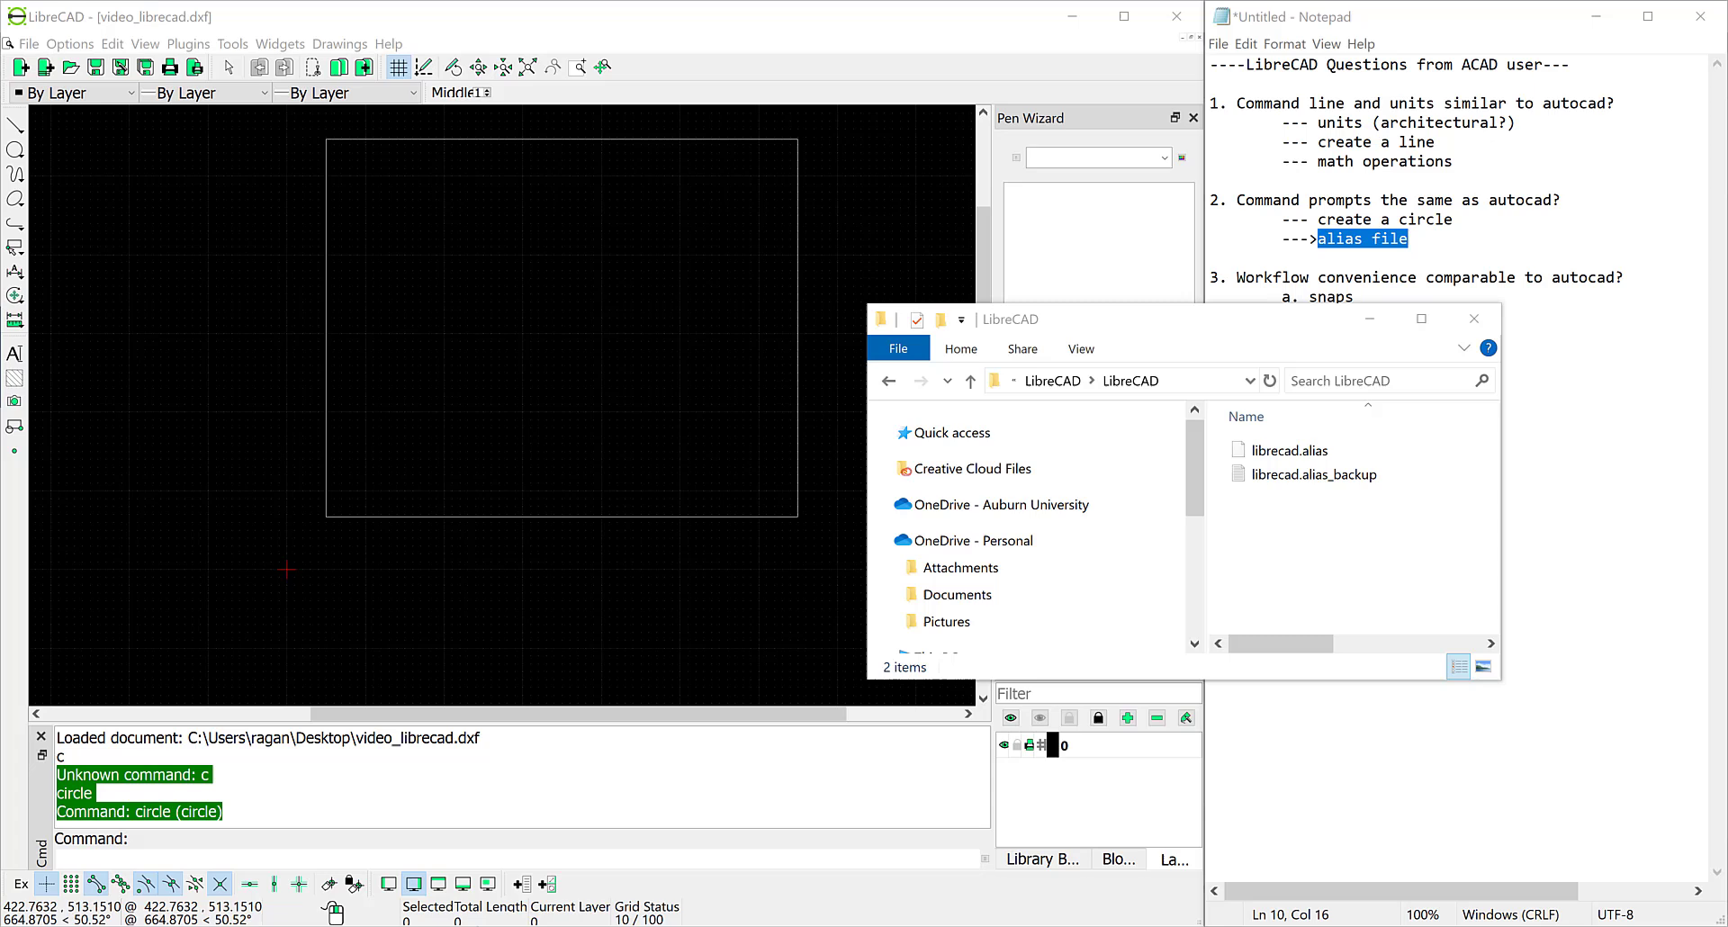
click(1370, 319)
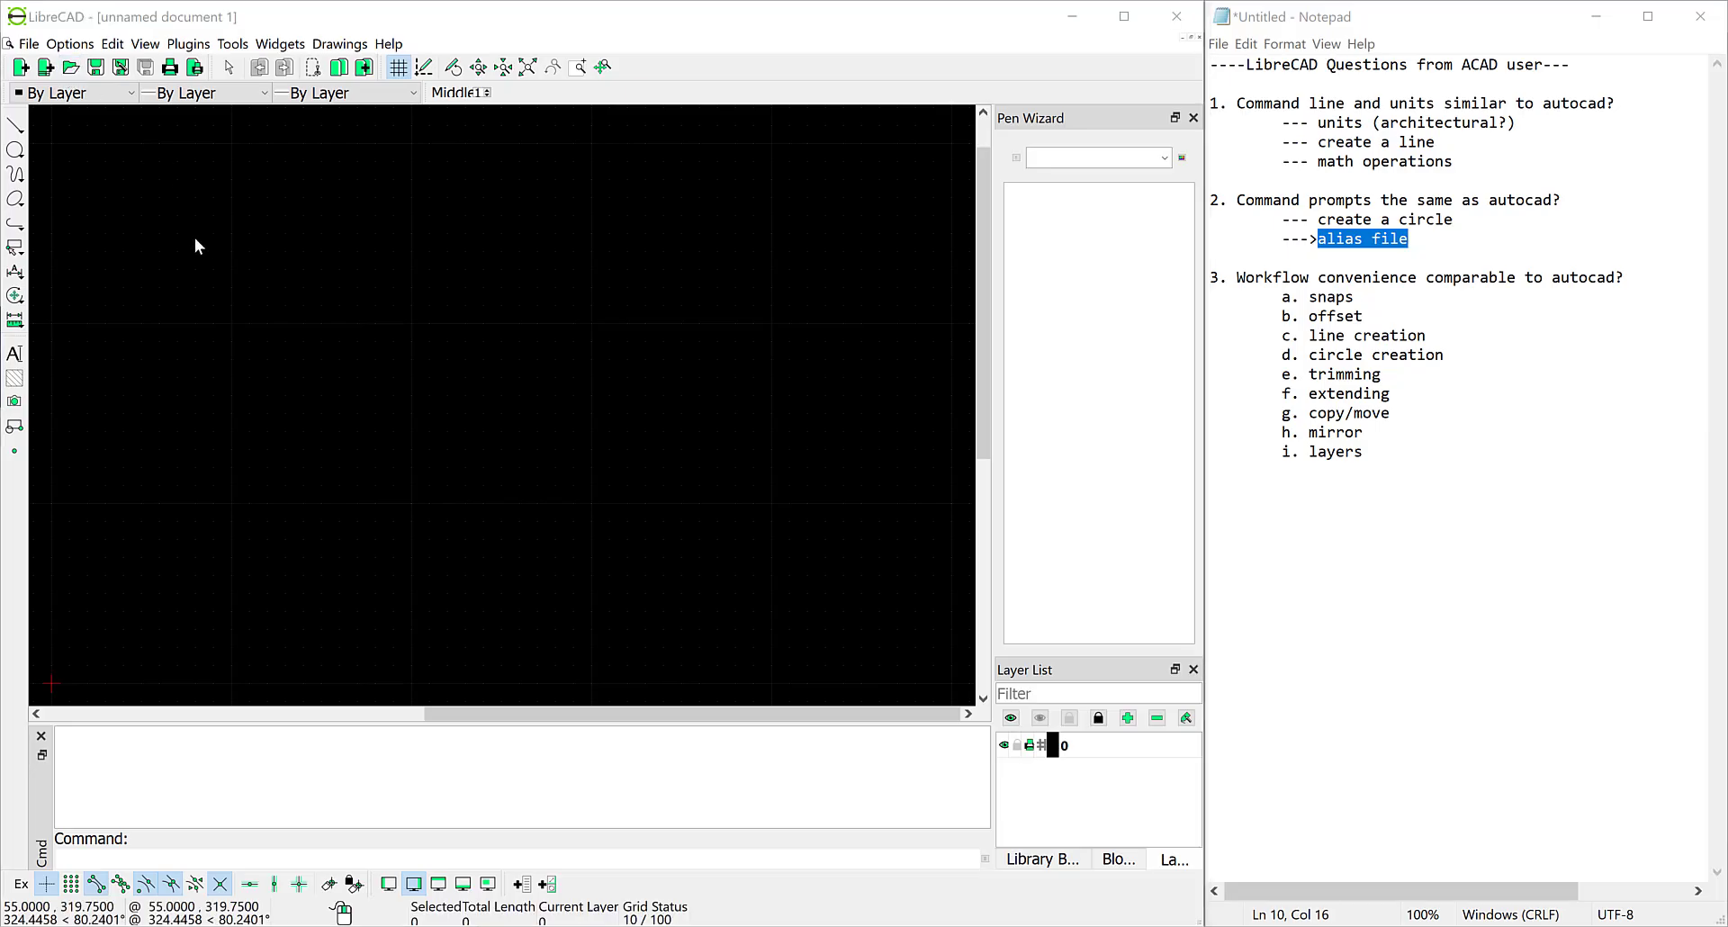
Reopen video_librecad.dxf from the Desktop folder.
key(ctrl+o)
scroll(360, 270, down, 10)
click(335, 329)
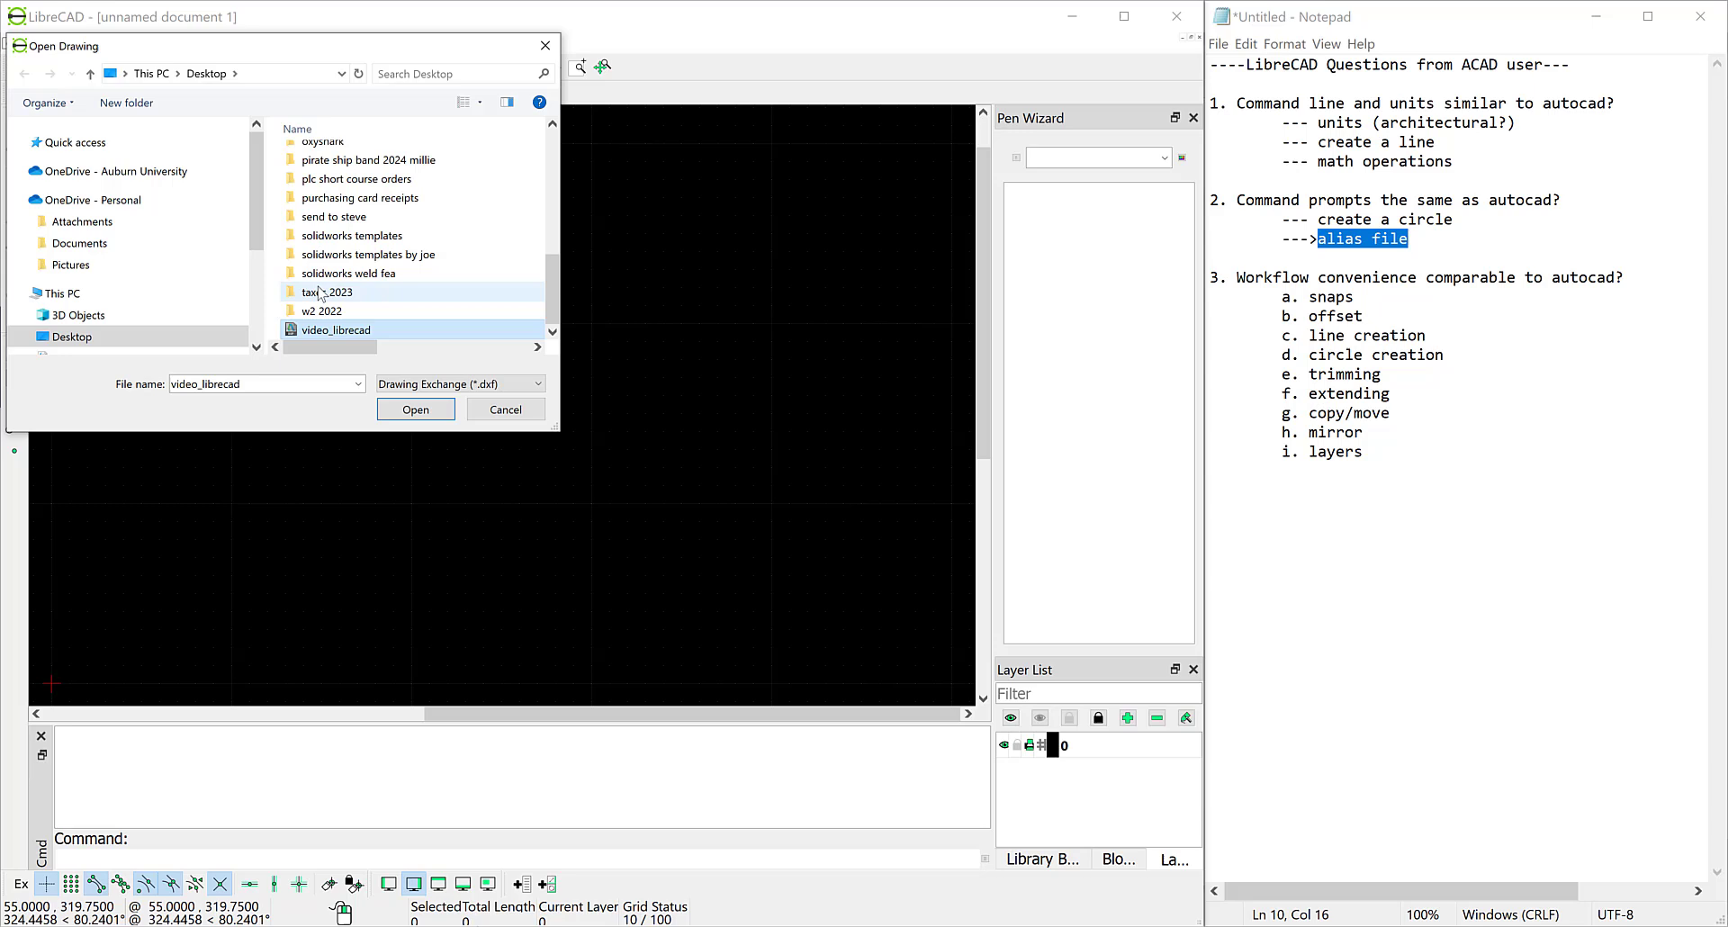
click(348, 332)
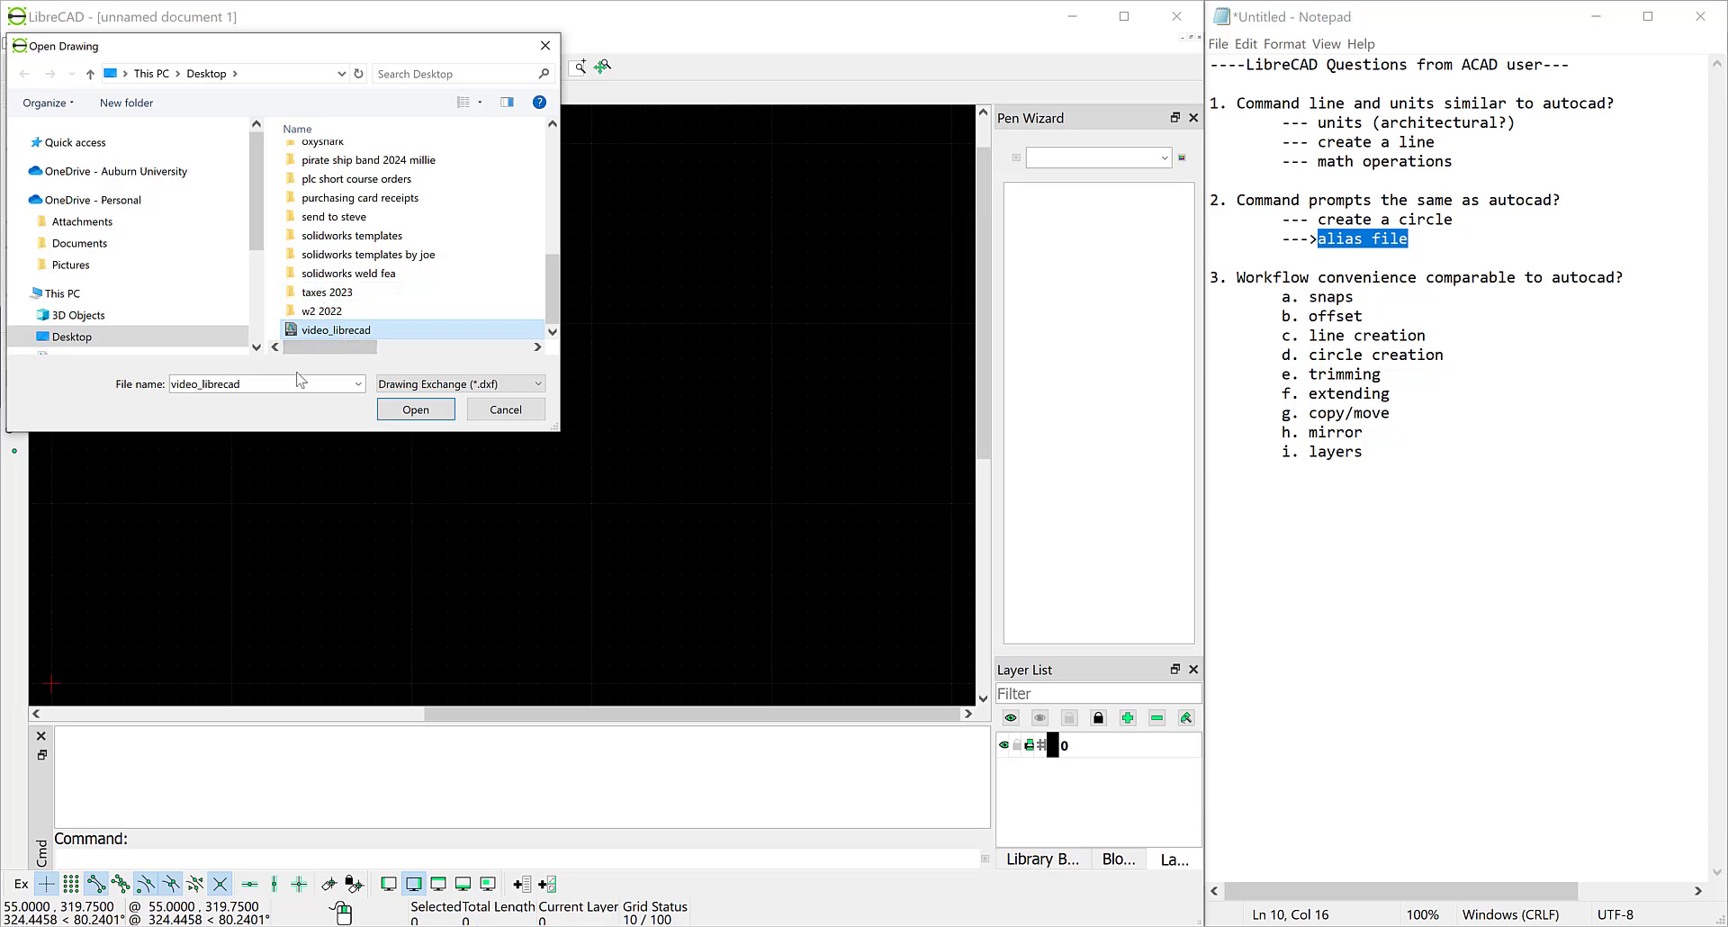
click(429, 418)
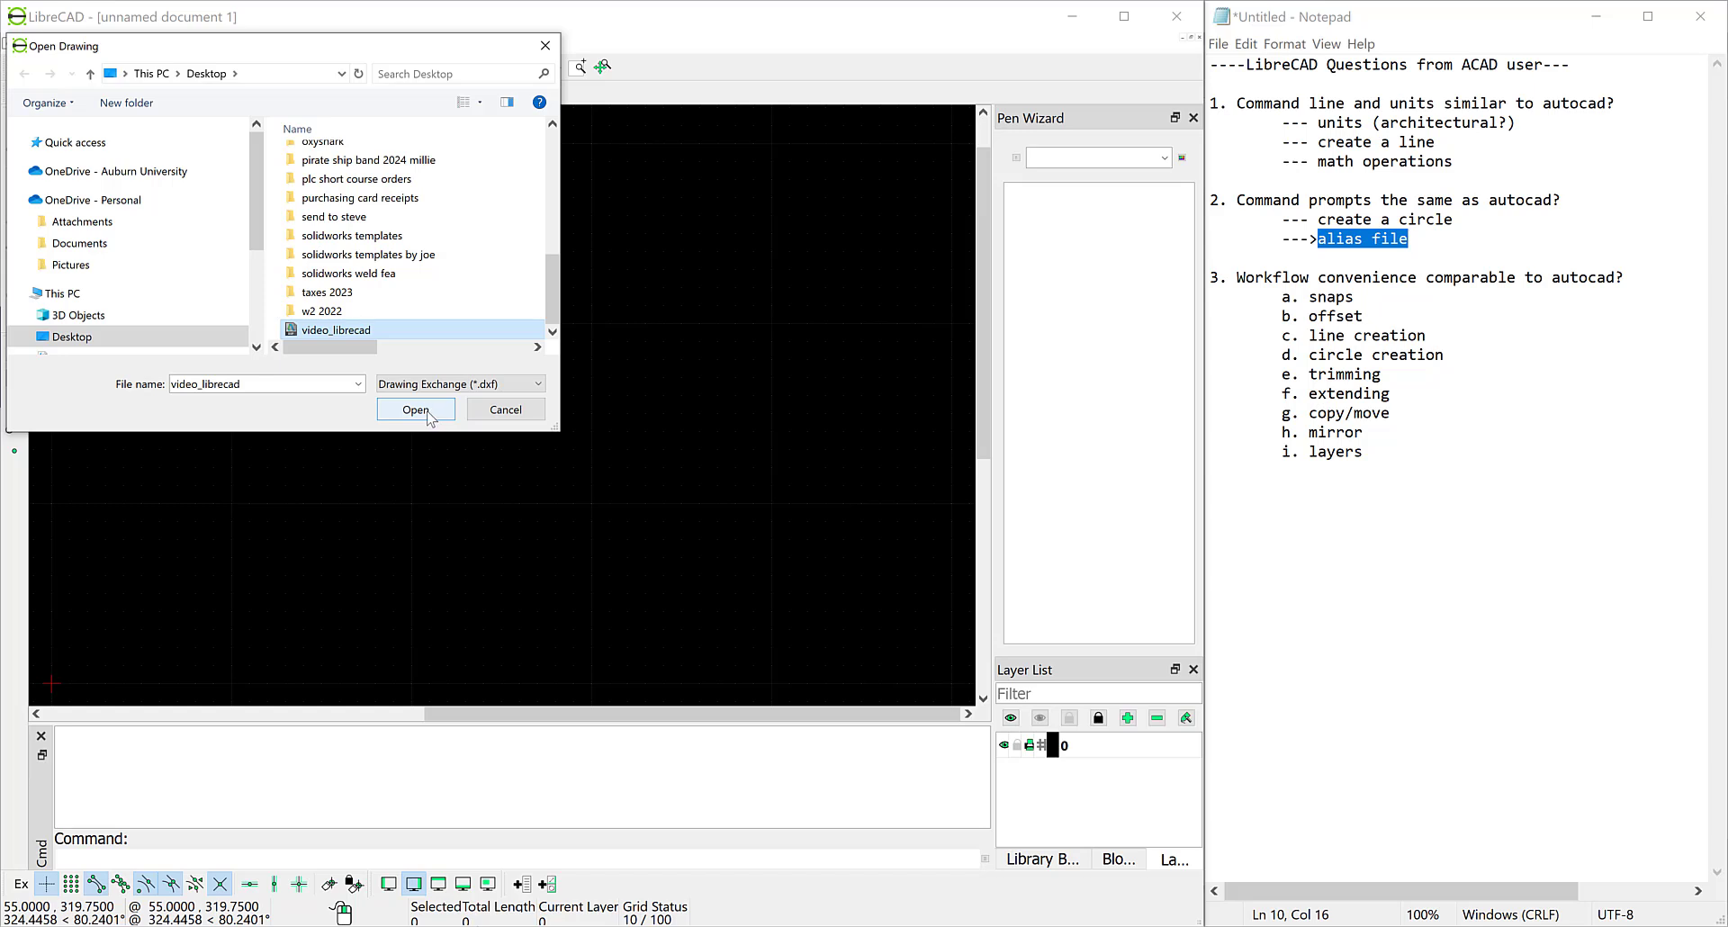
click(429, 418)
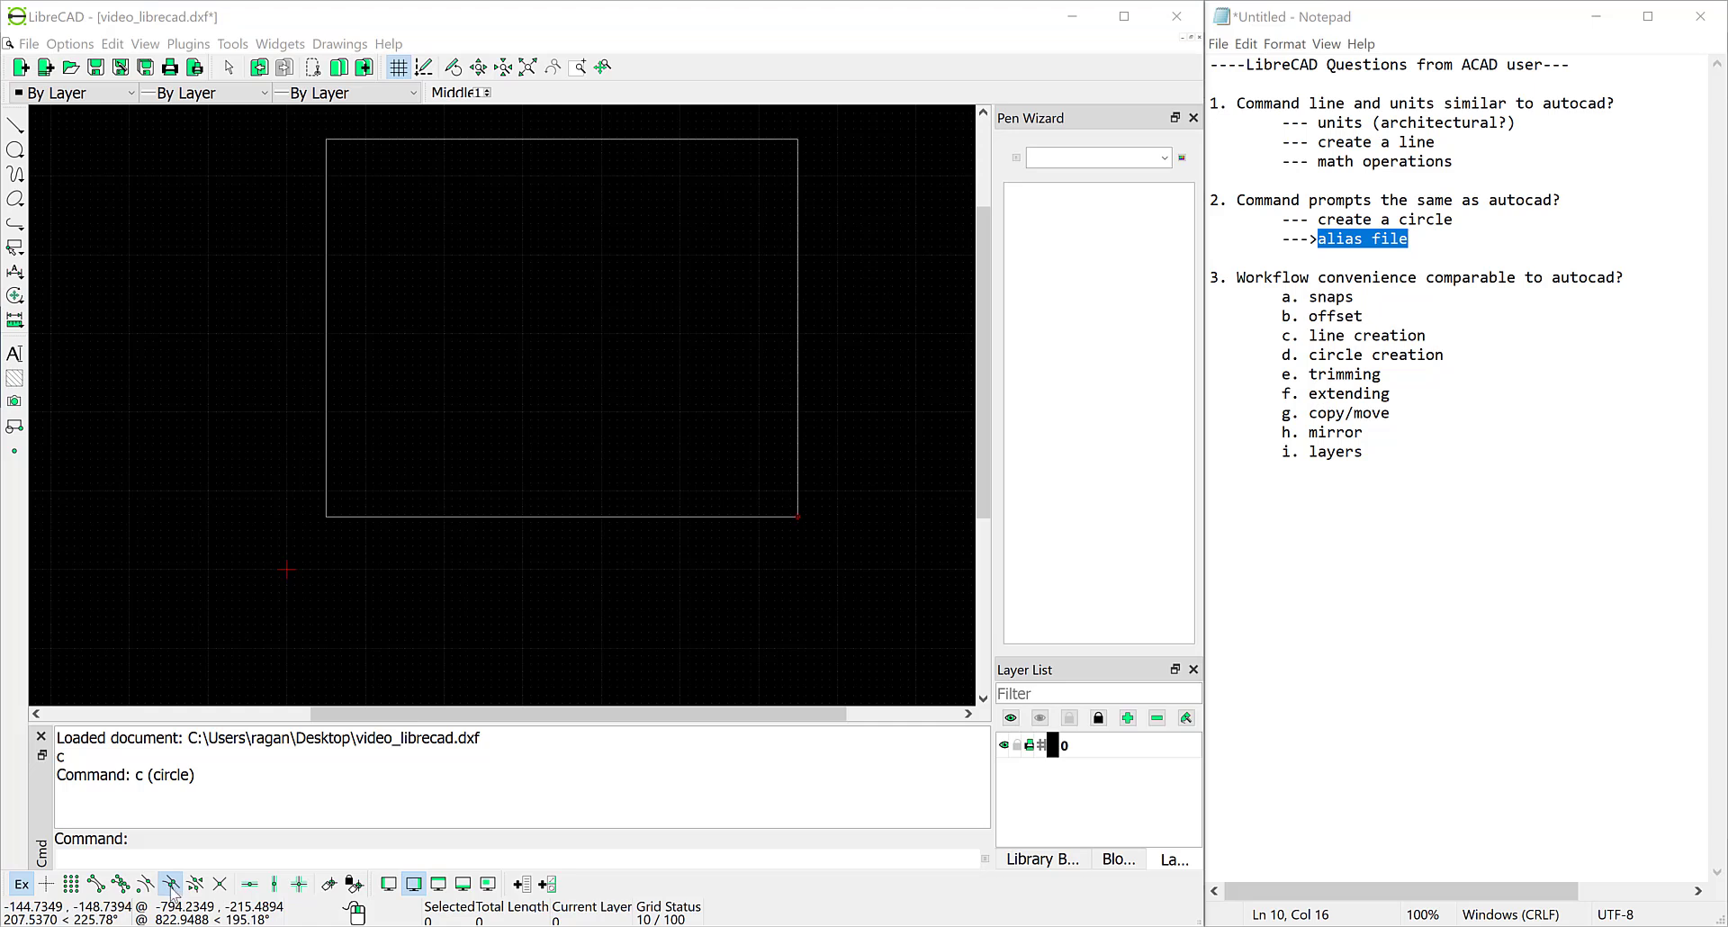
With the new 'c' alias, draw a circle centred on the bottom-right corner through the bottom edge's midpoint.
click(139, 861)
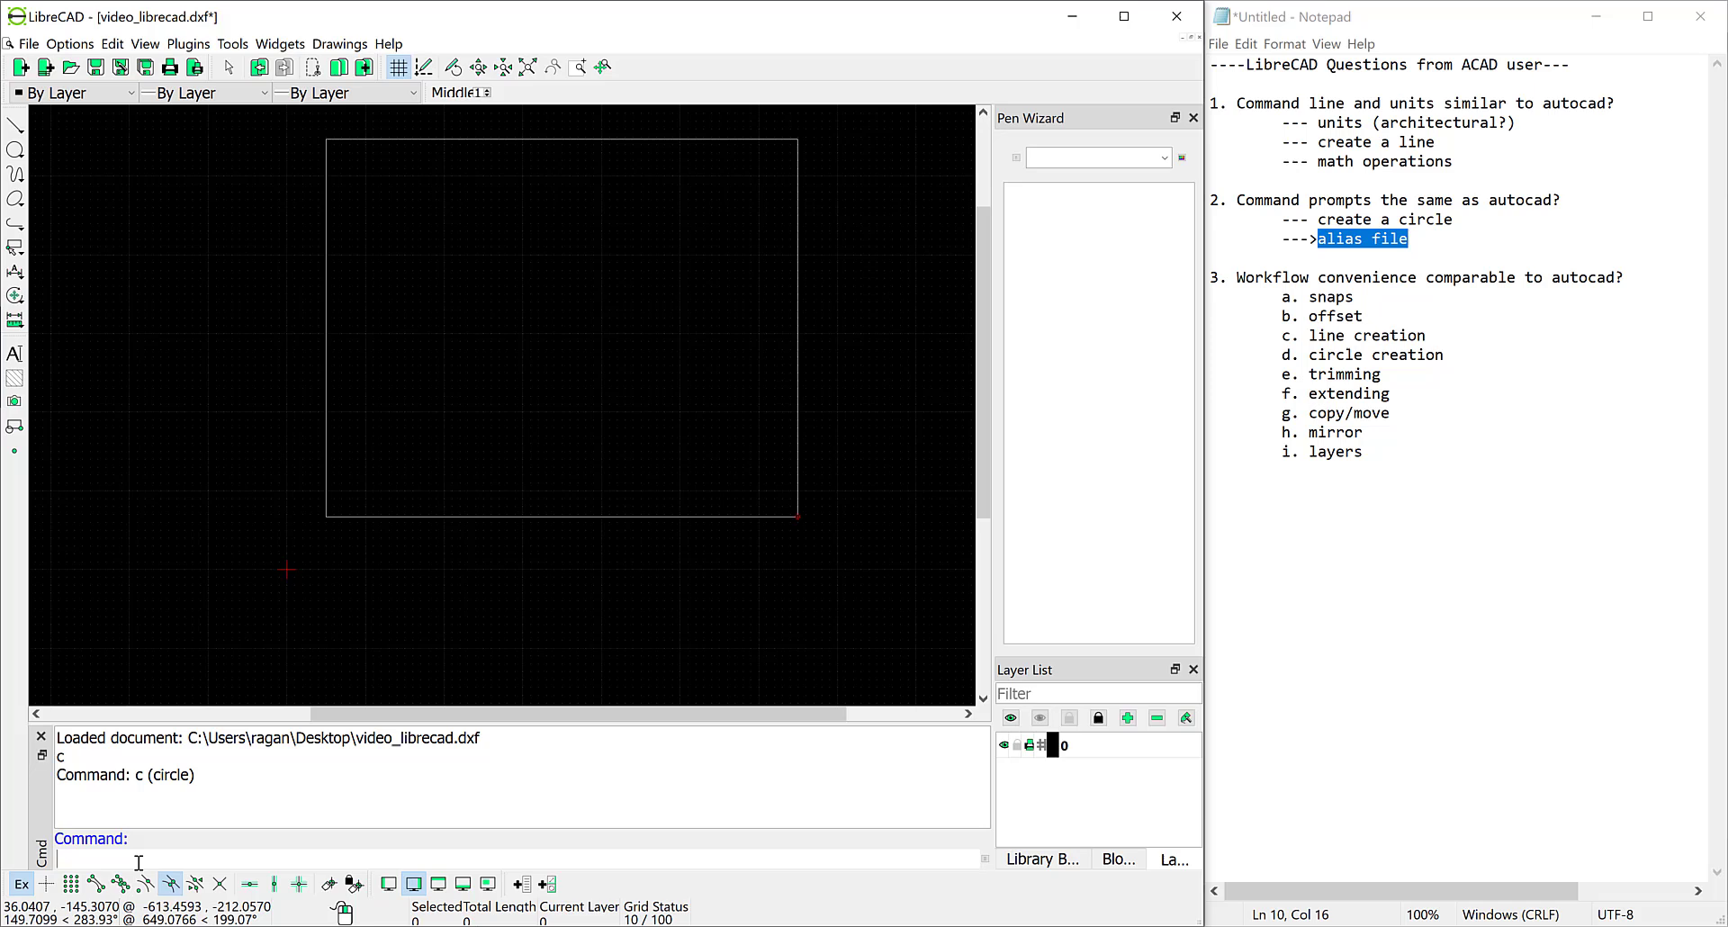
key(Return)
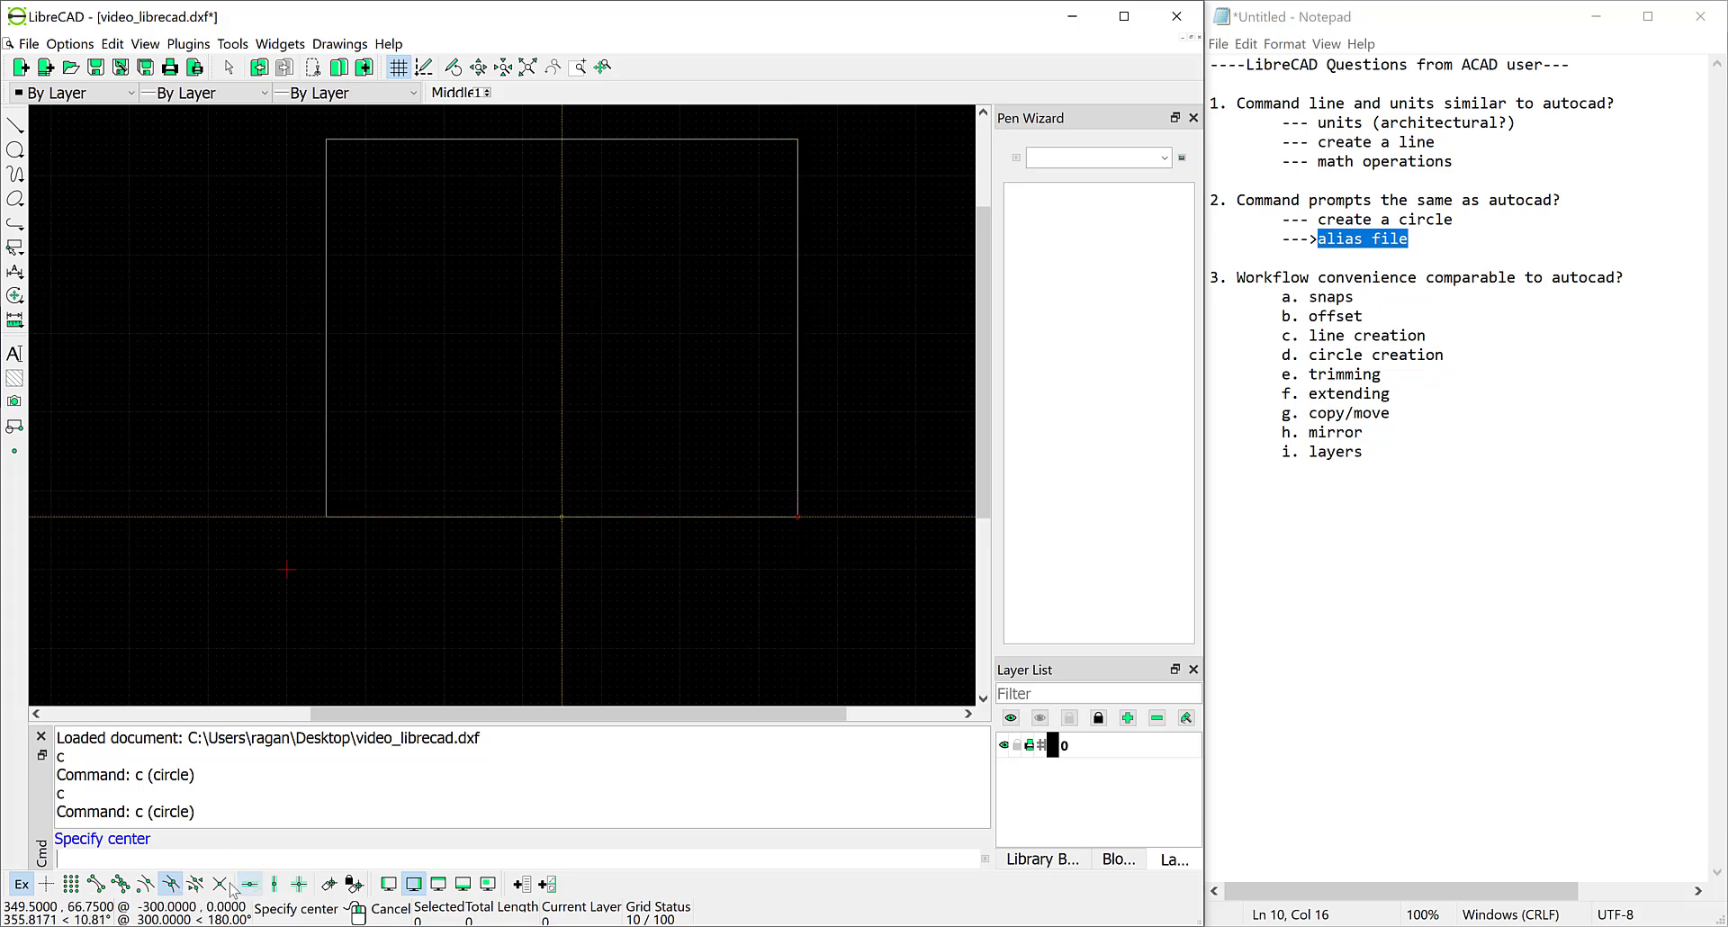
click(146, 884)
click(96, 884)
click(170, 884)
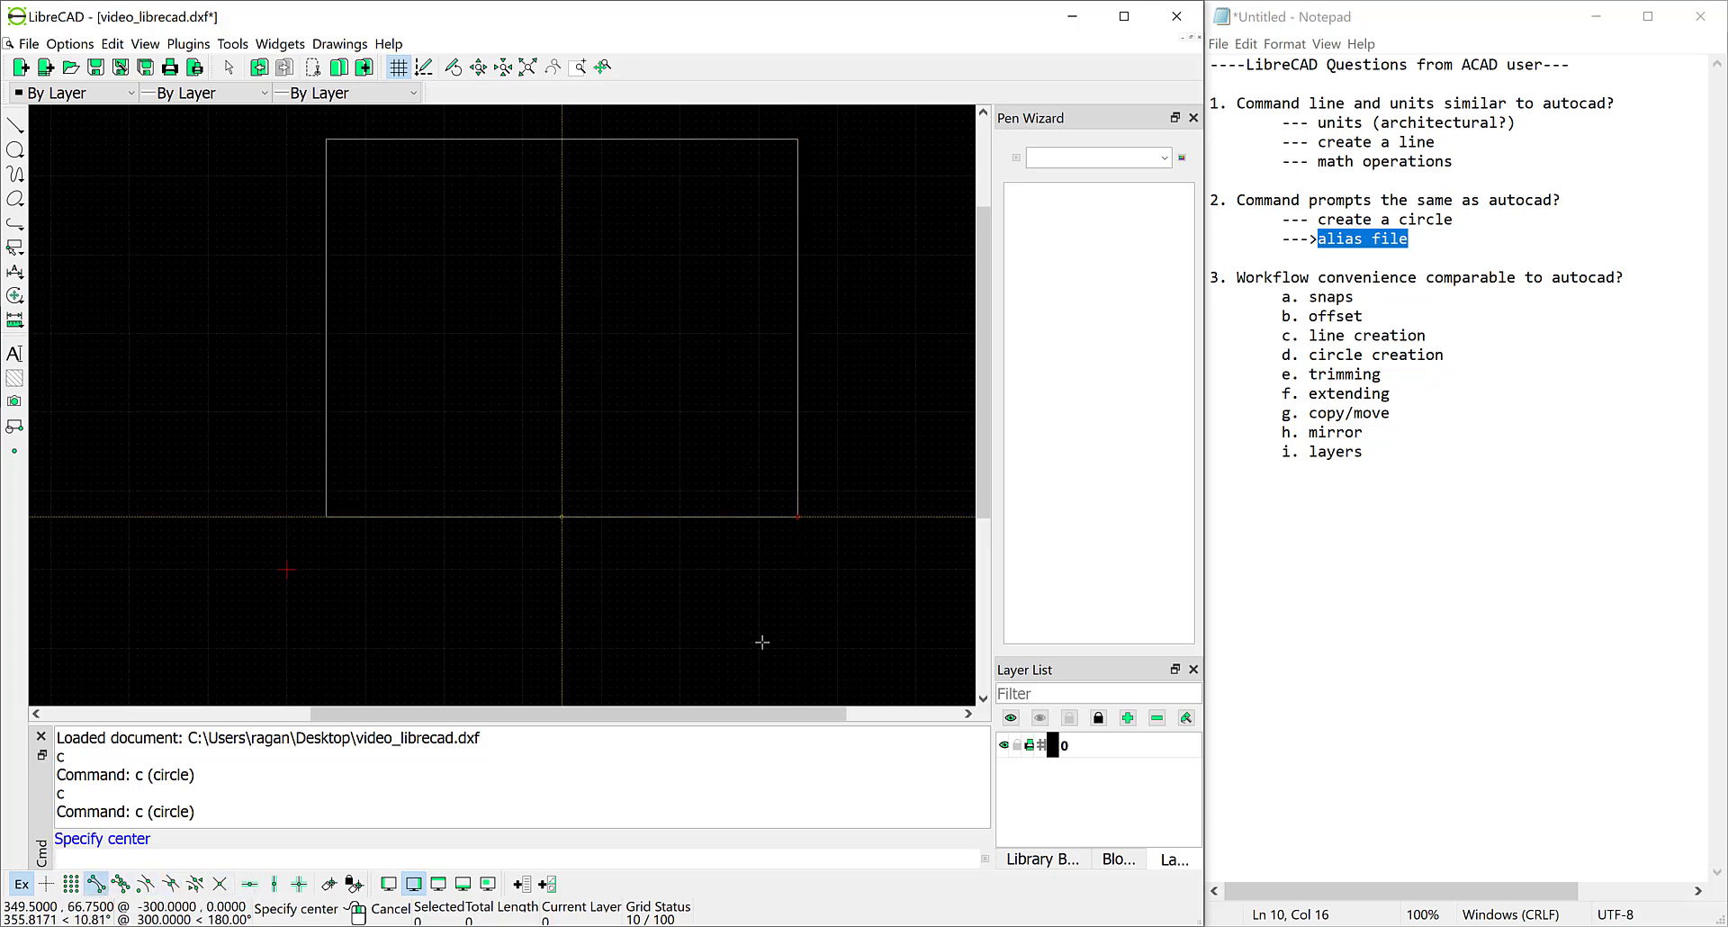
click(801, 518)
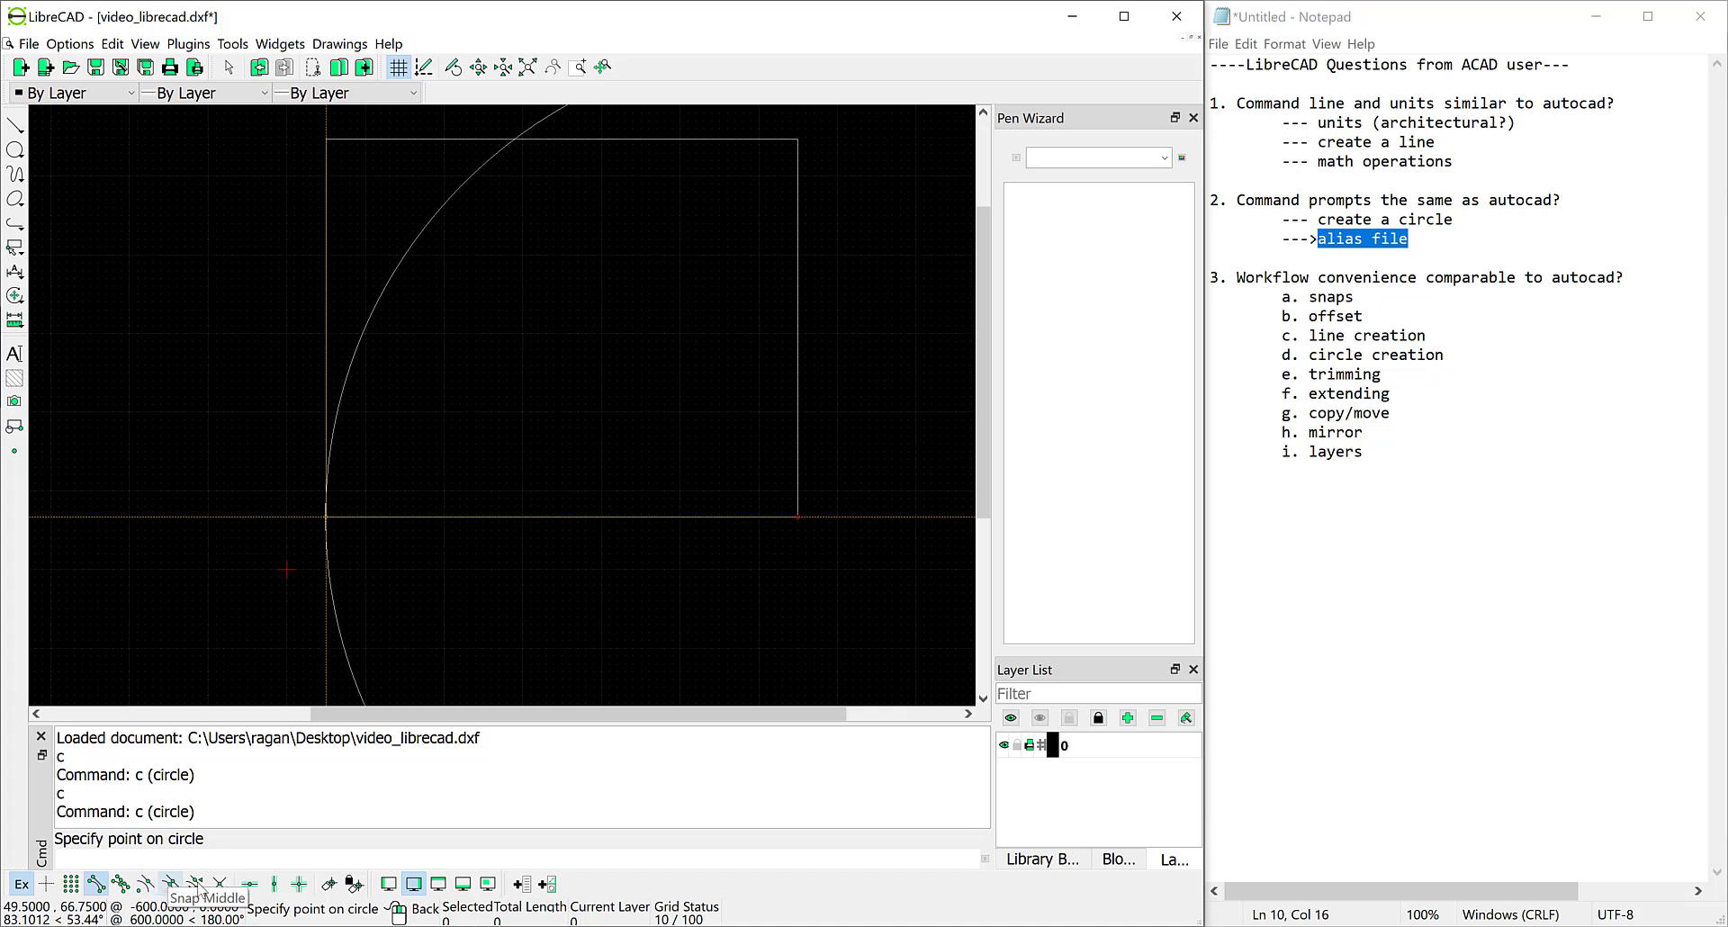
click(171, 885)
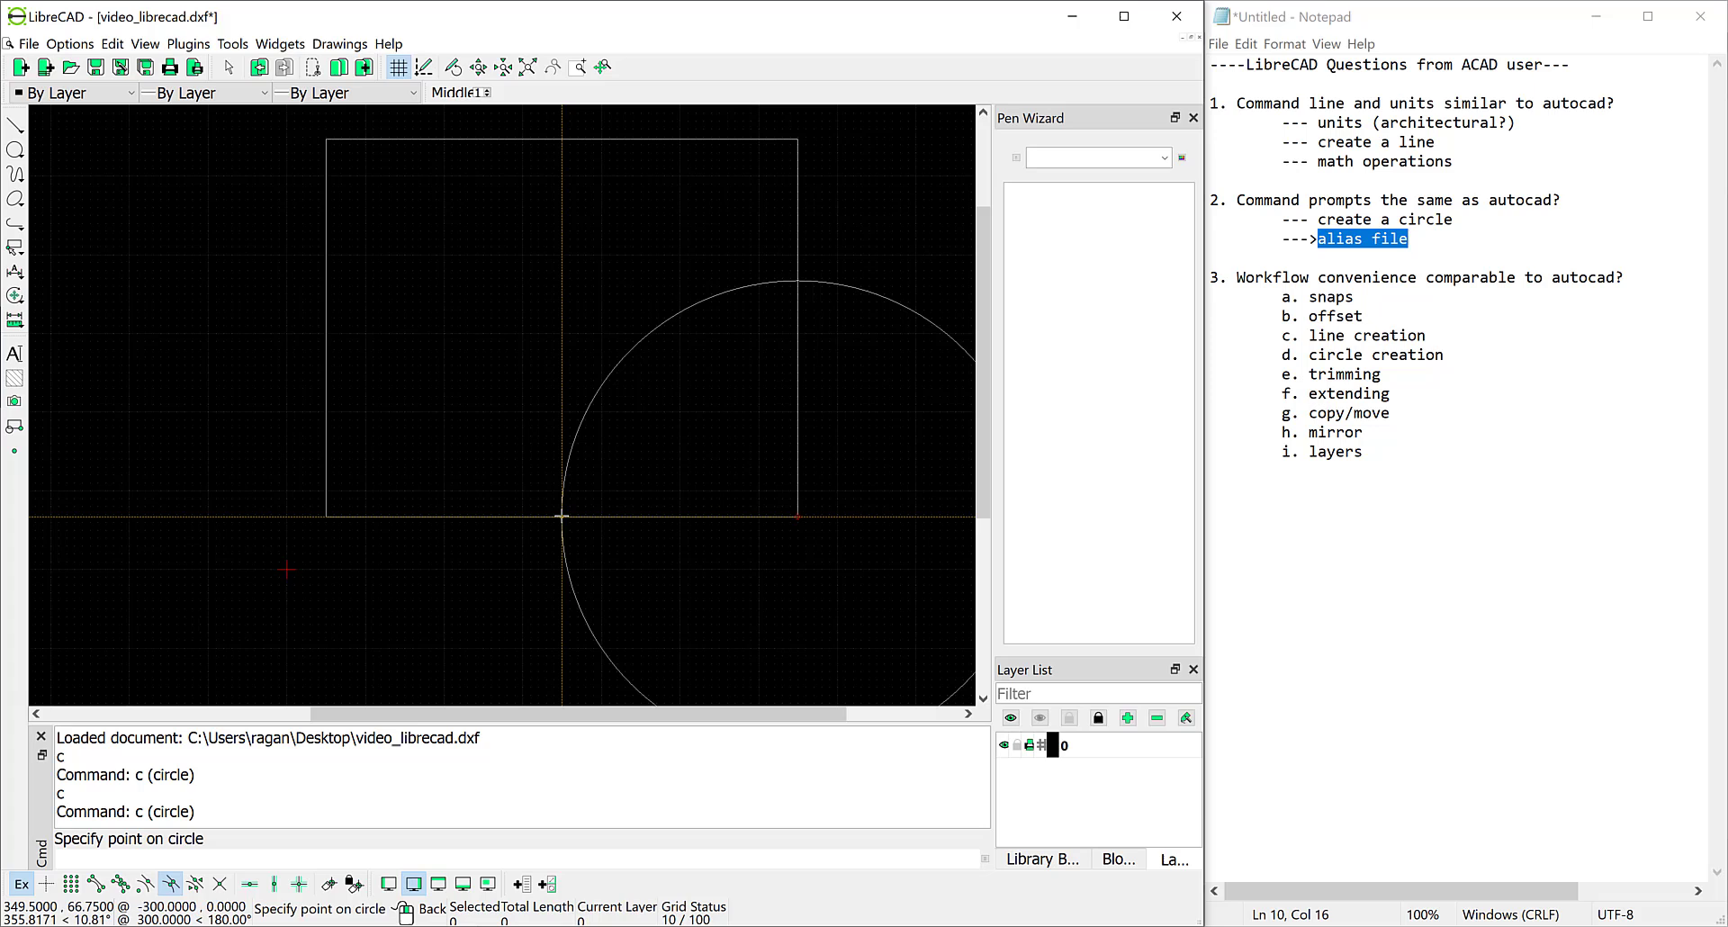
click(562, 516)
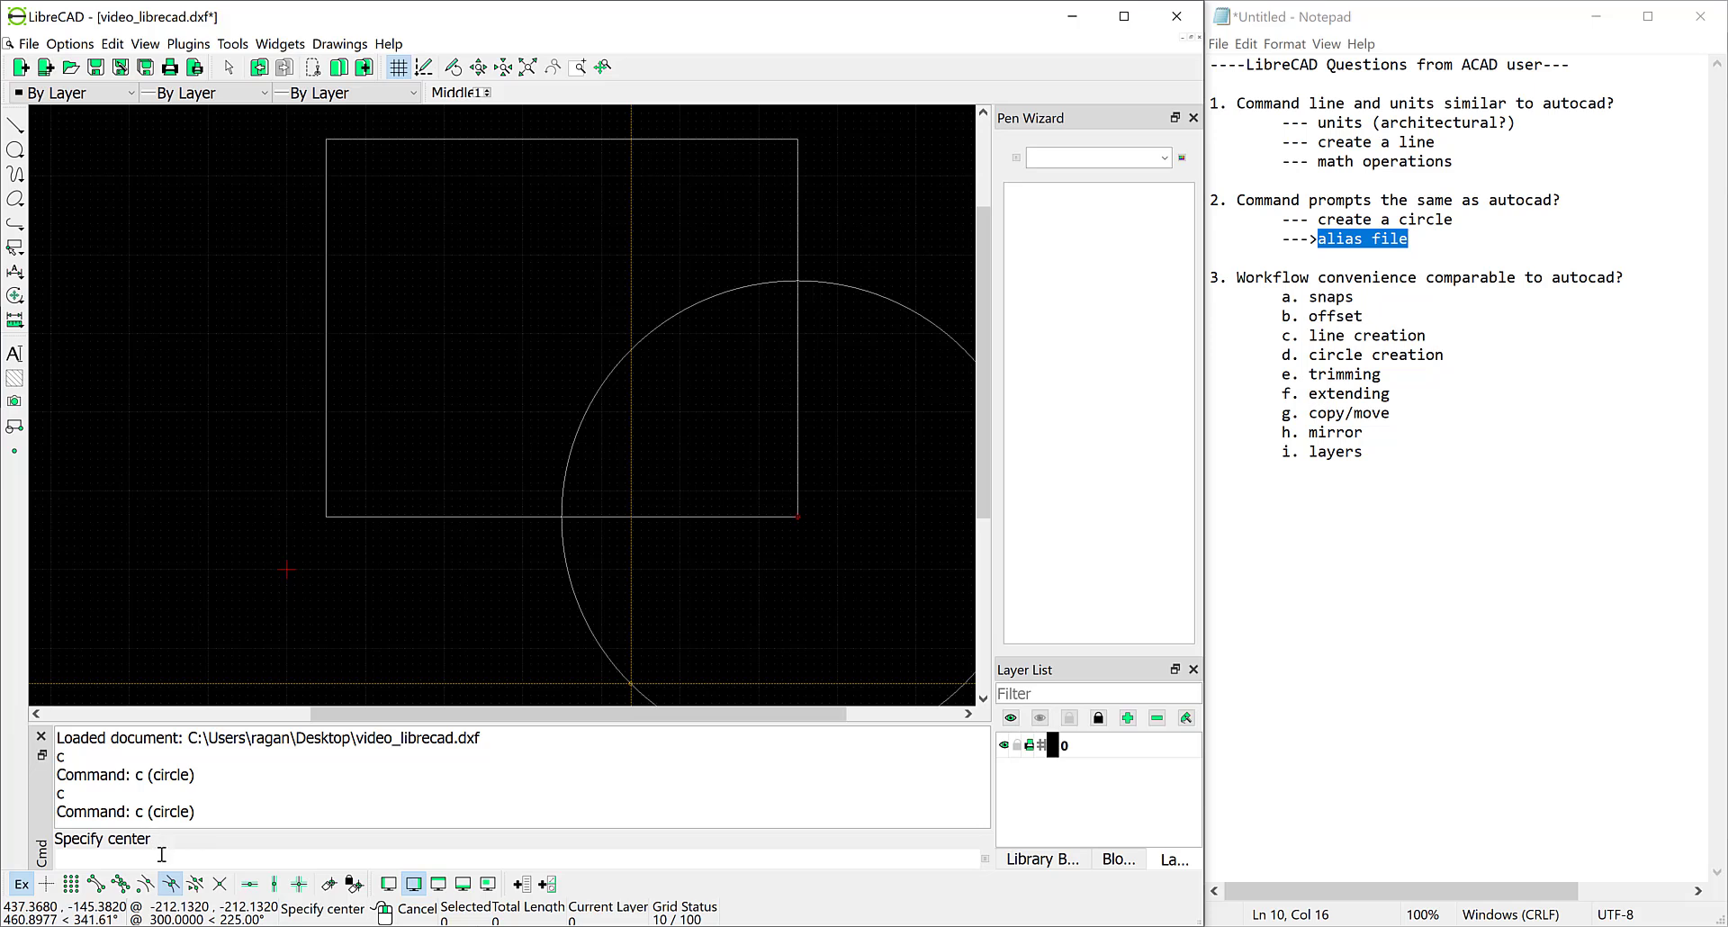
key(Escape)
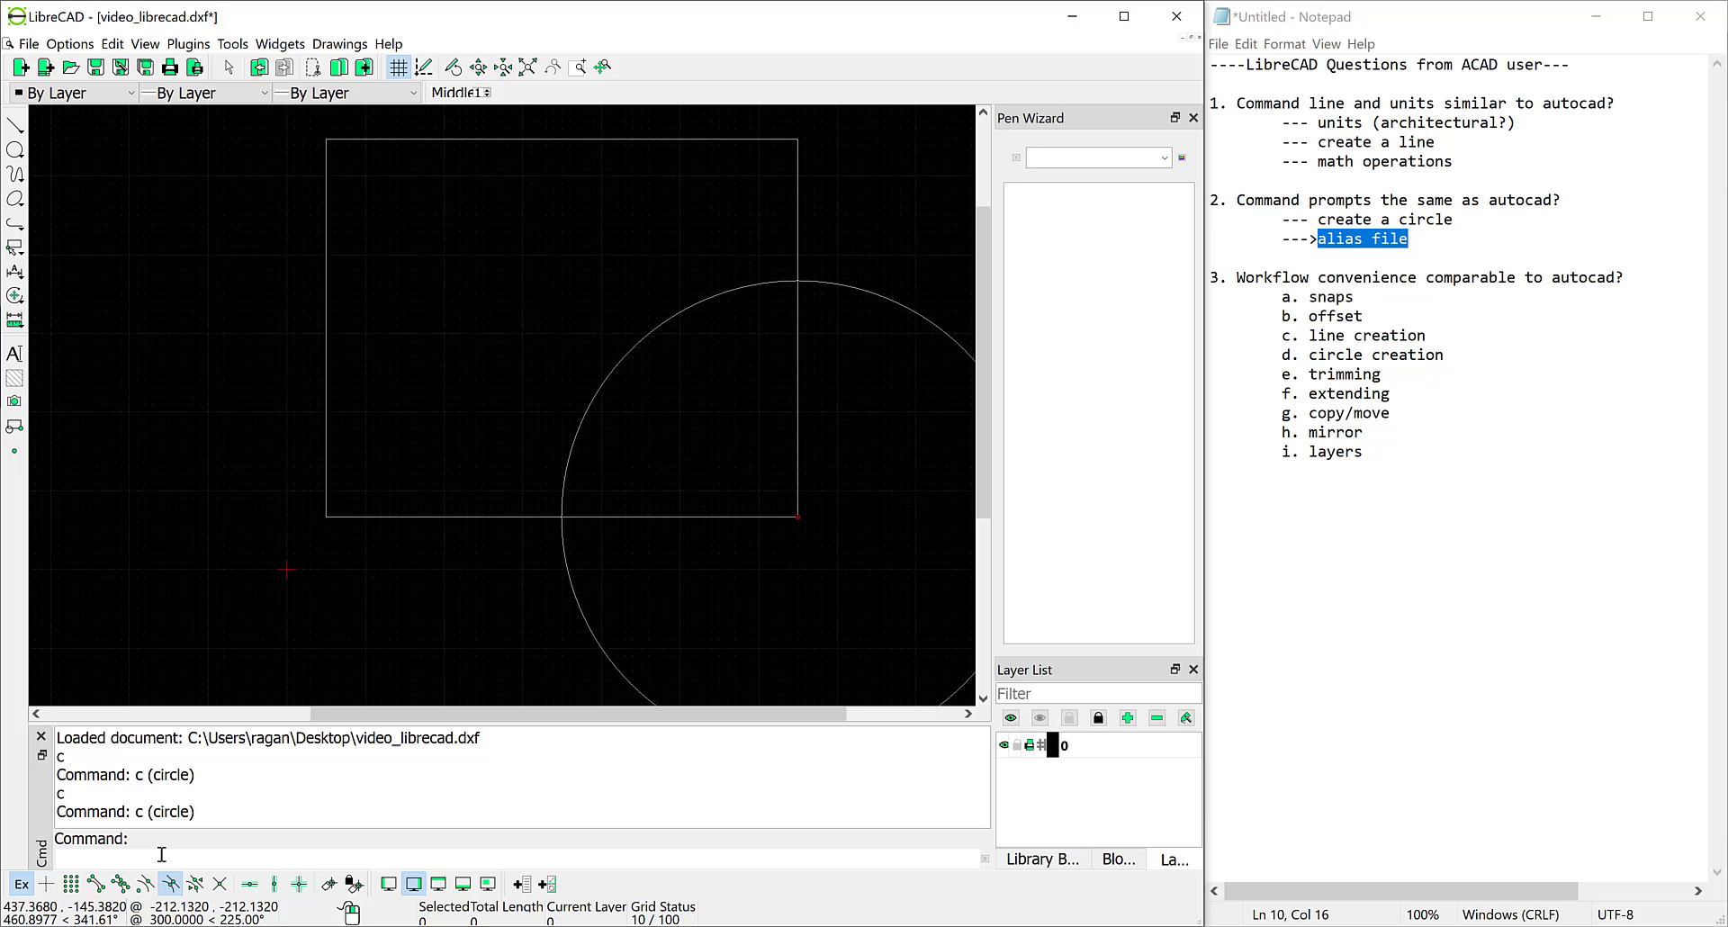
key(alt+Tab)
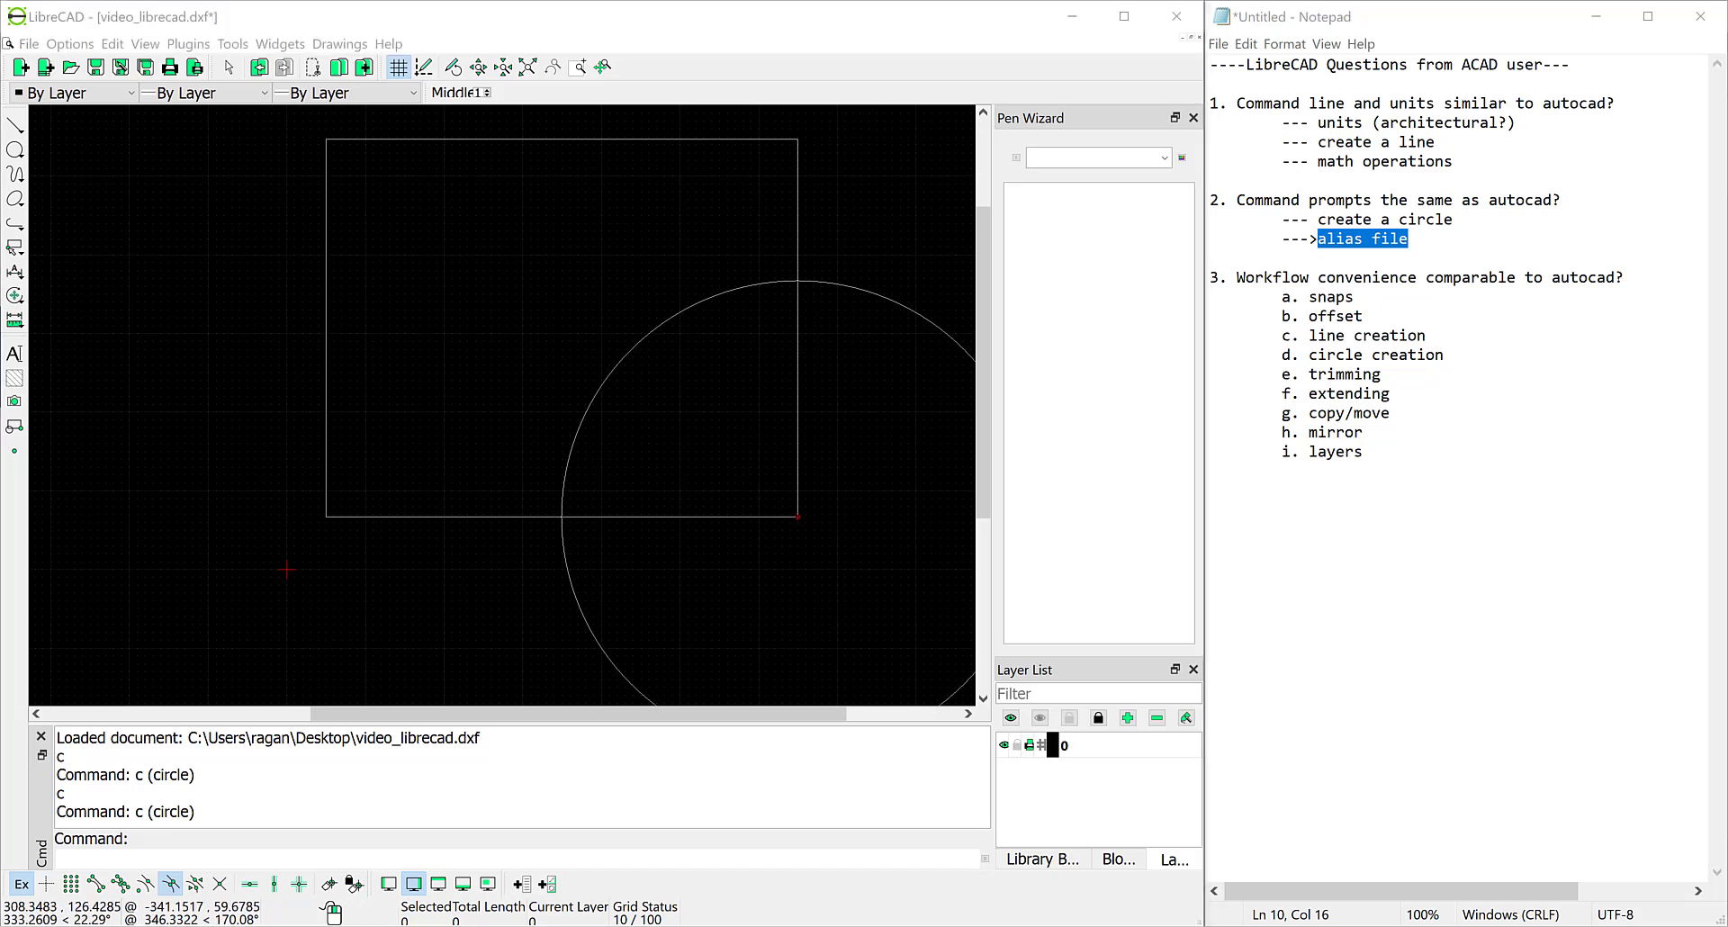
Select 'snaps' in the notes and switch on Exclusive Snap mode in LibreCAD.
double_click(1312, 297)
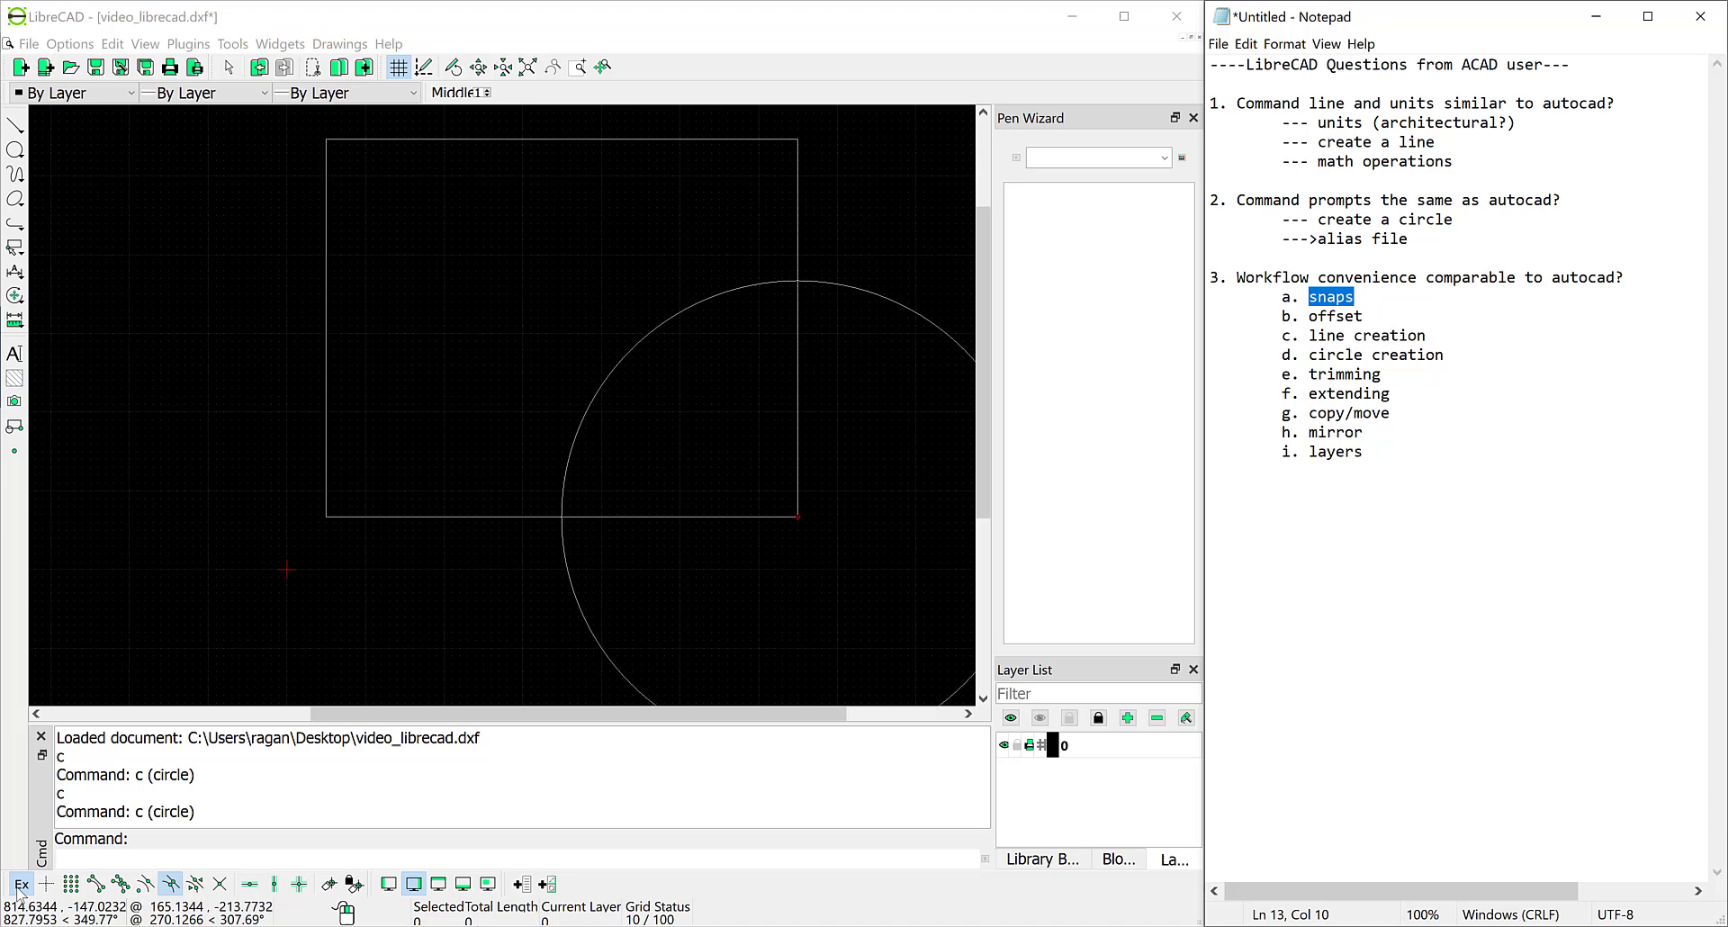
click(48, 890)
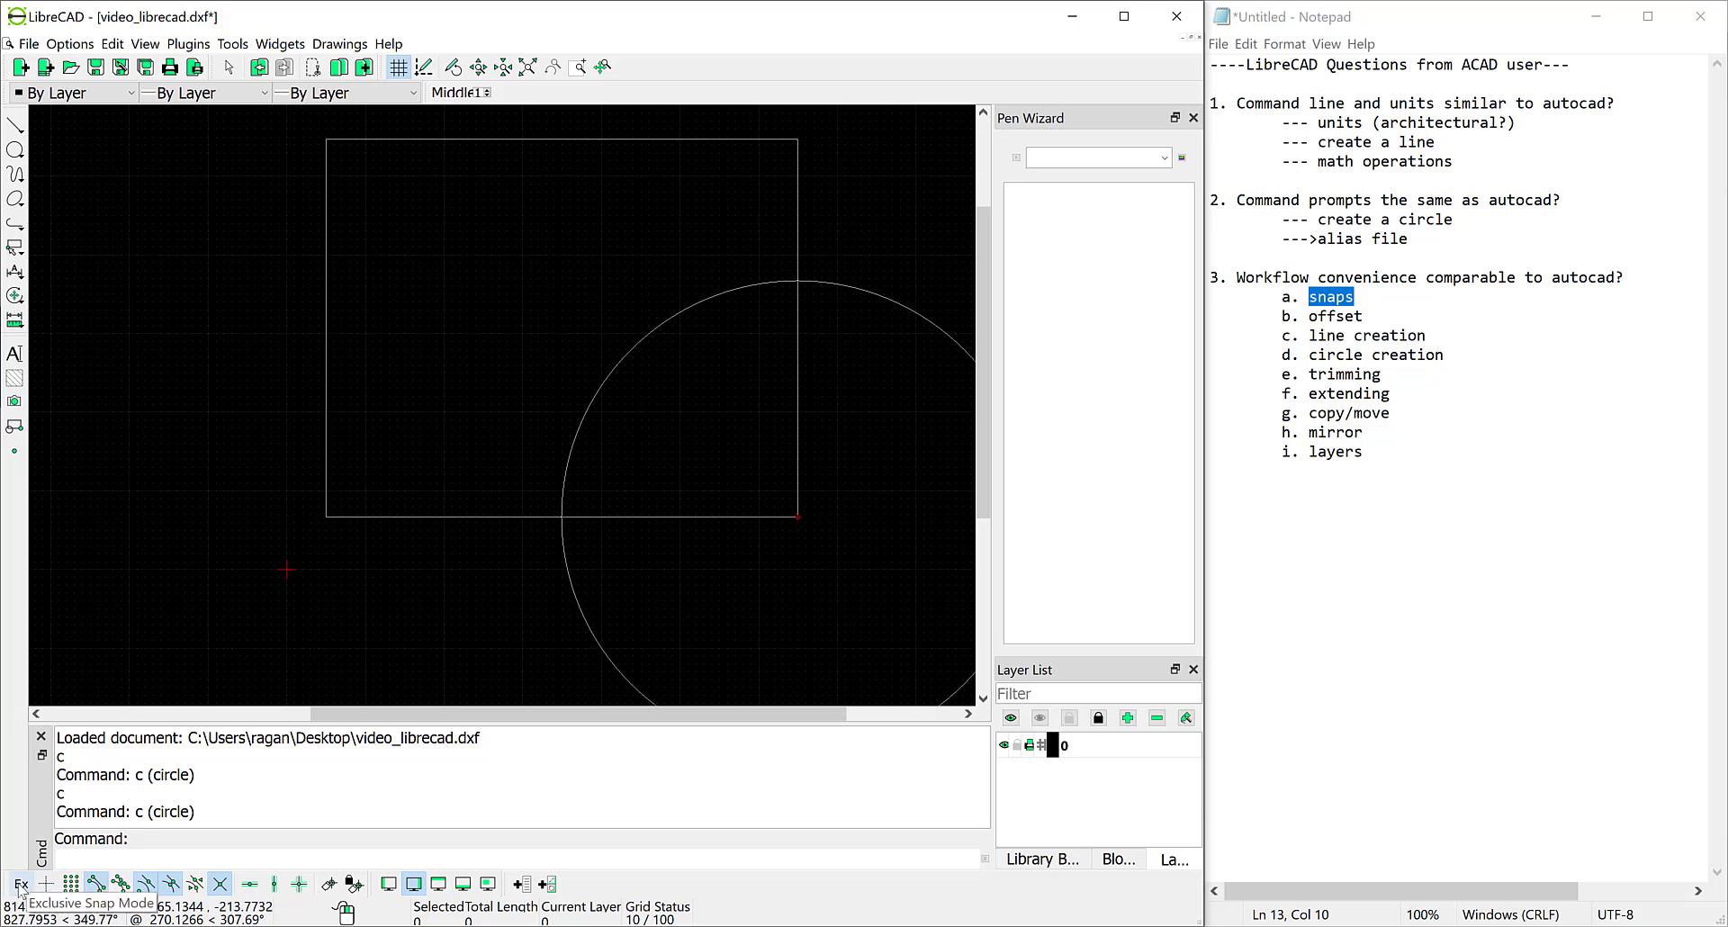
click(21, 884)
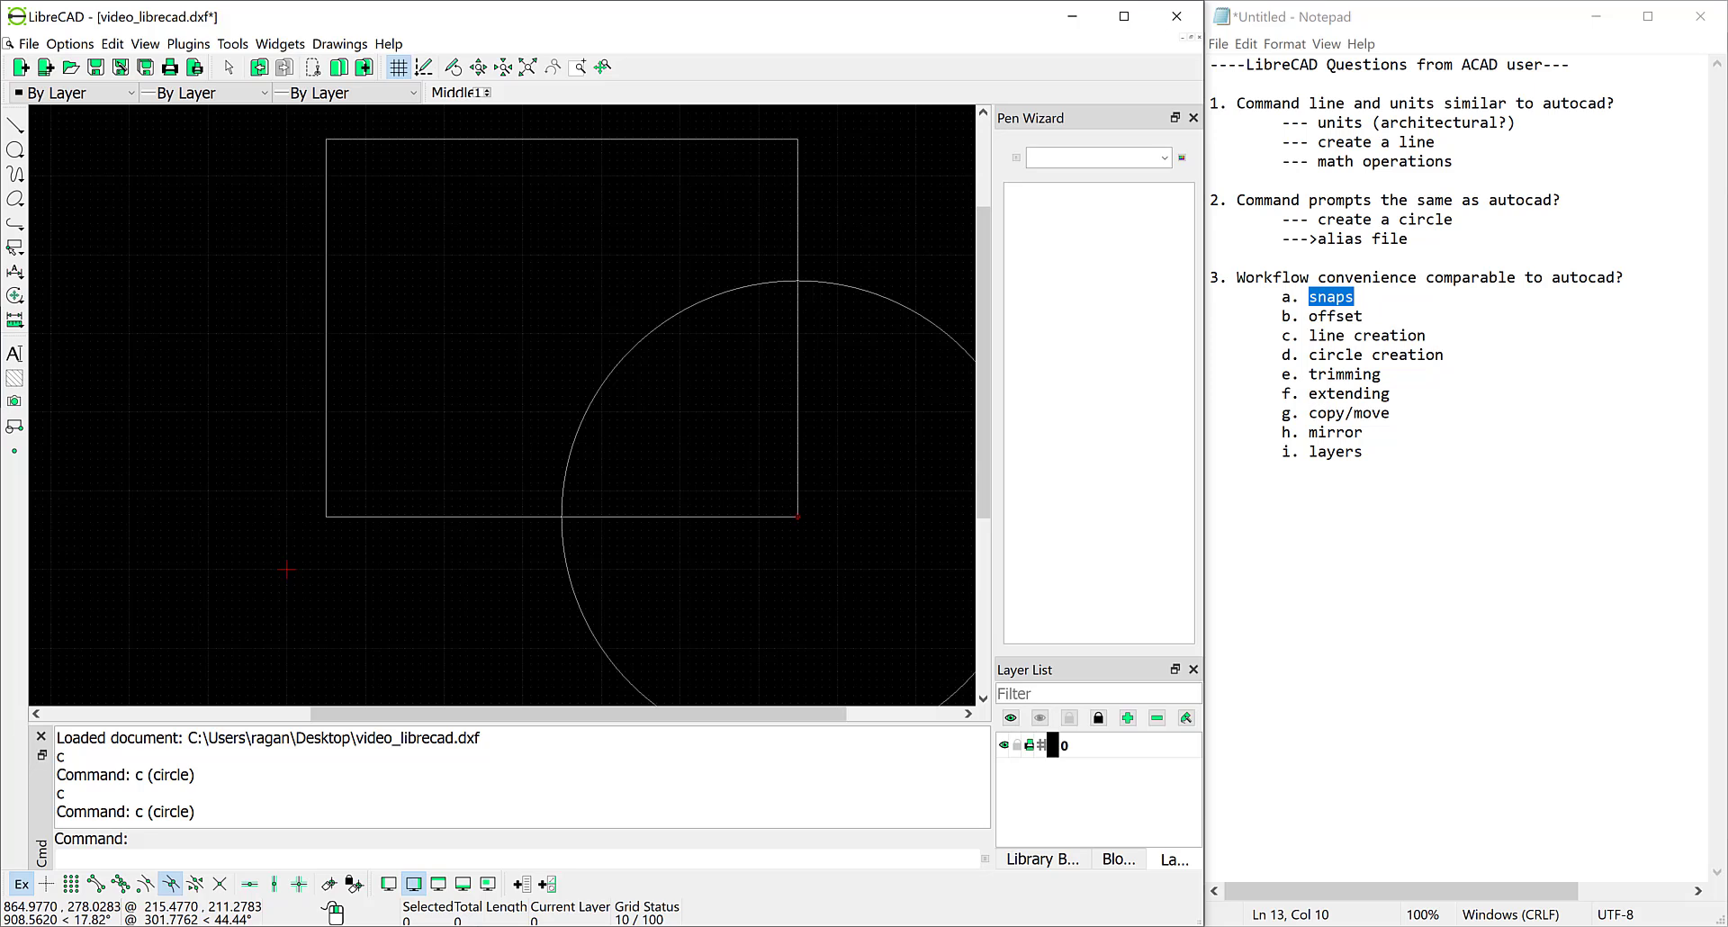
click(1316, 316)
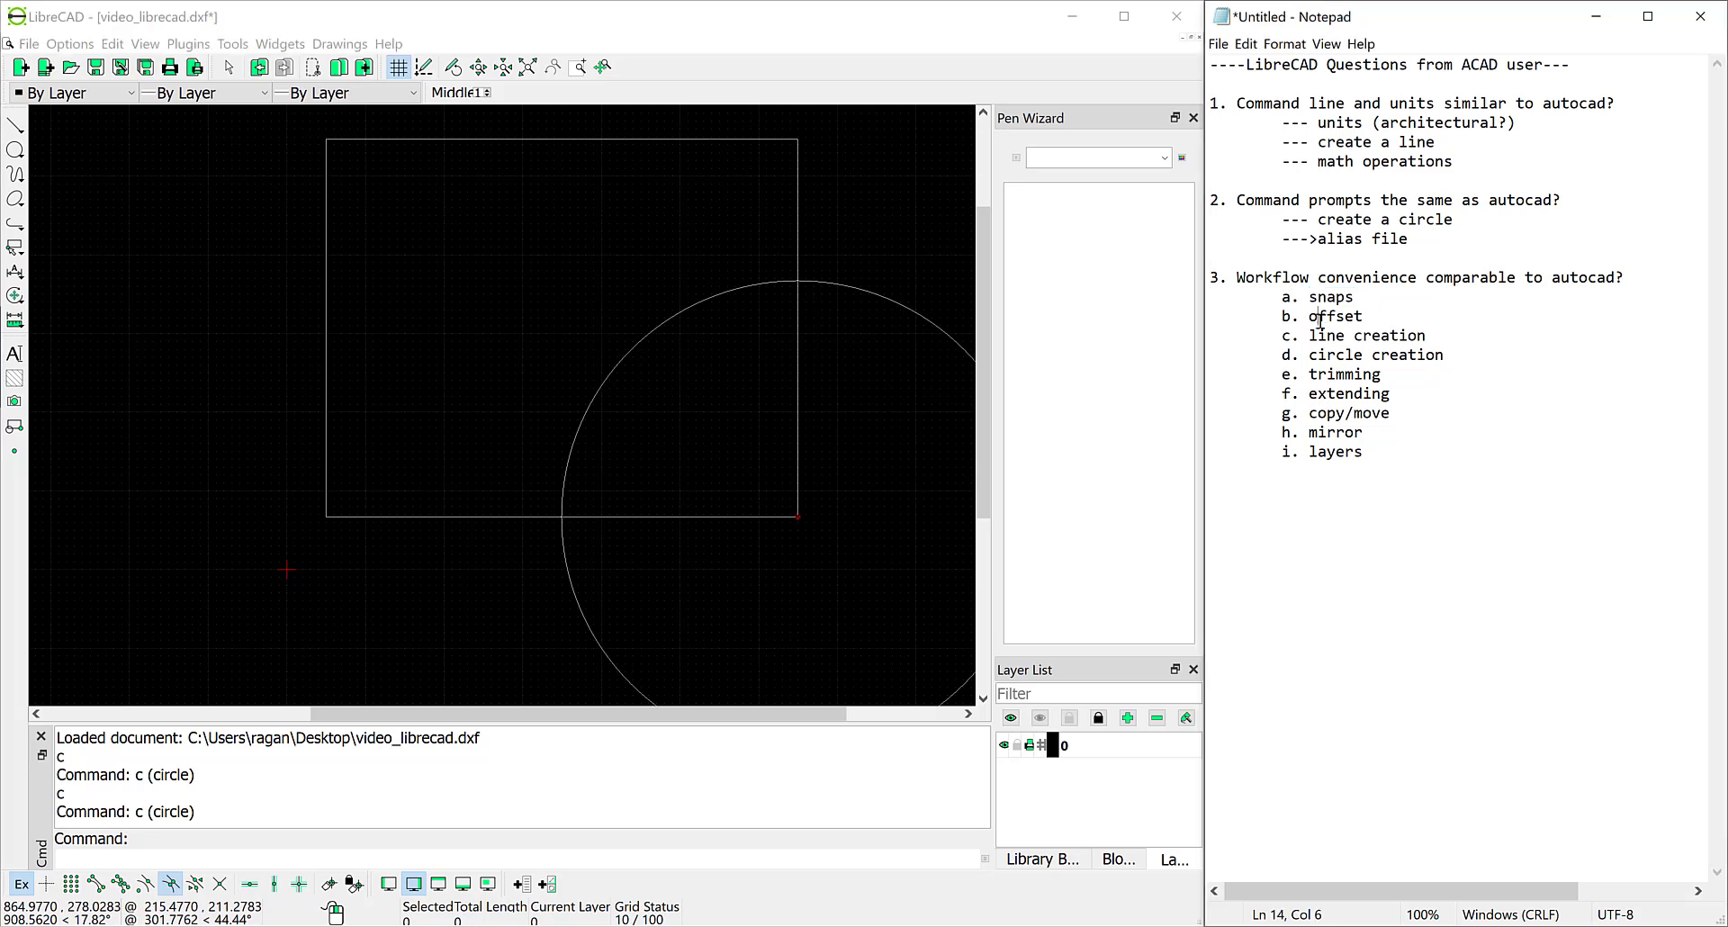
click(124, 862)
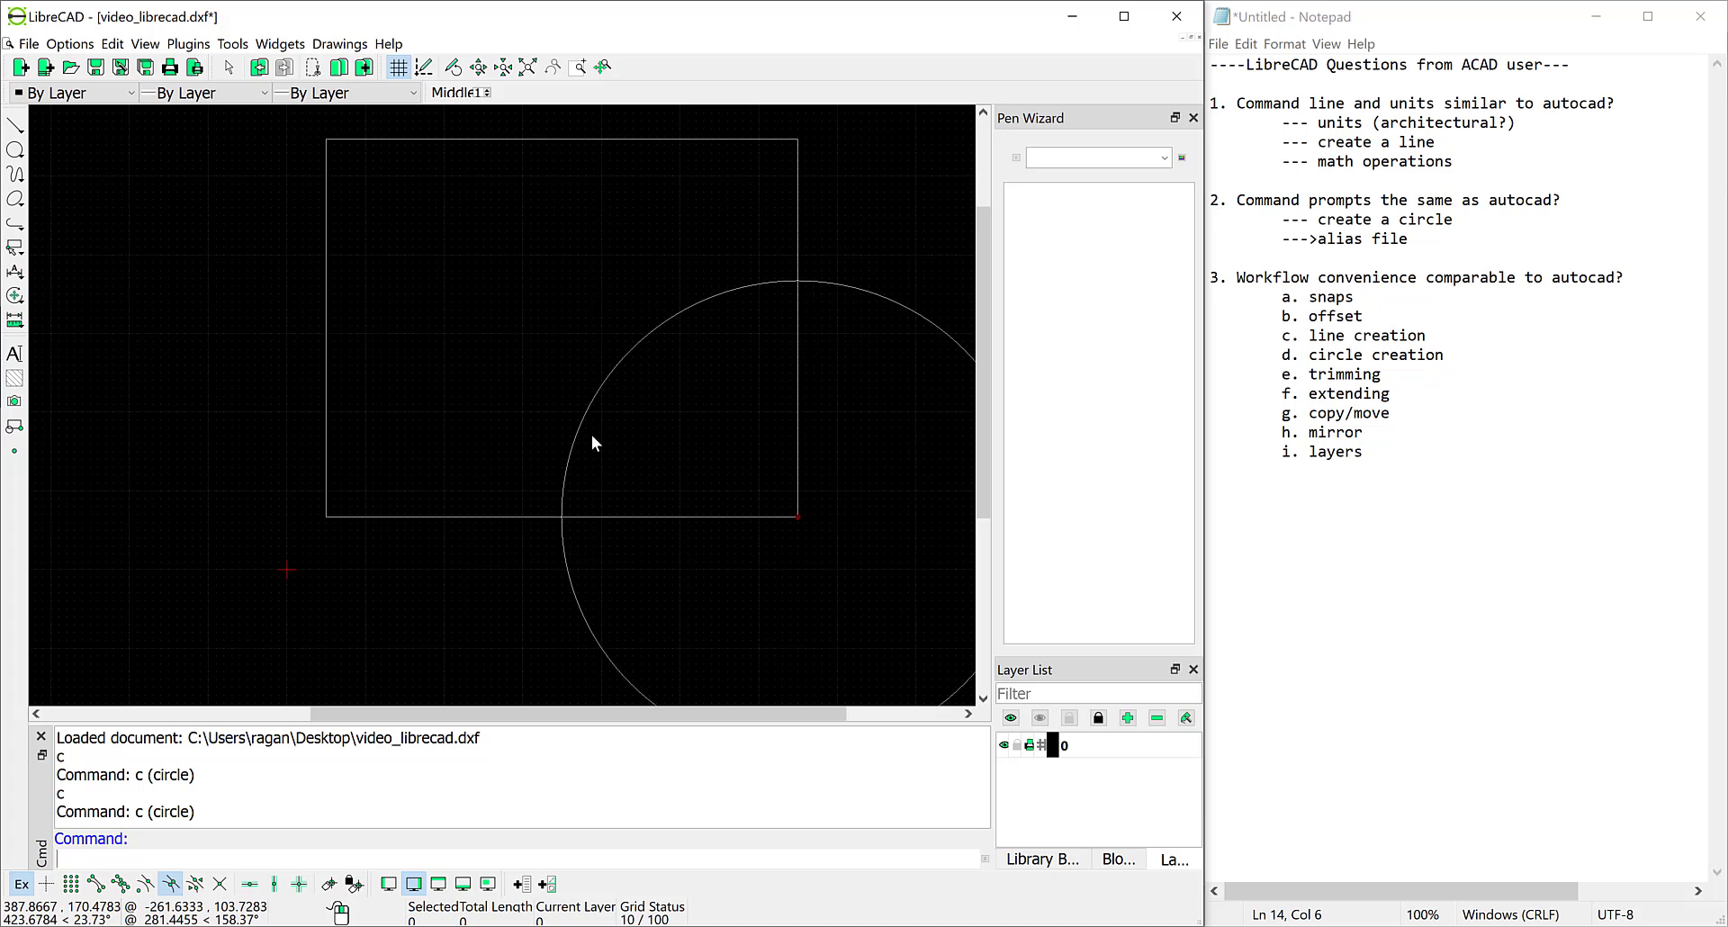
Run offset with a 3.5 distance and place a parallel line beside the left edge.
text(offset)
key(Return)
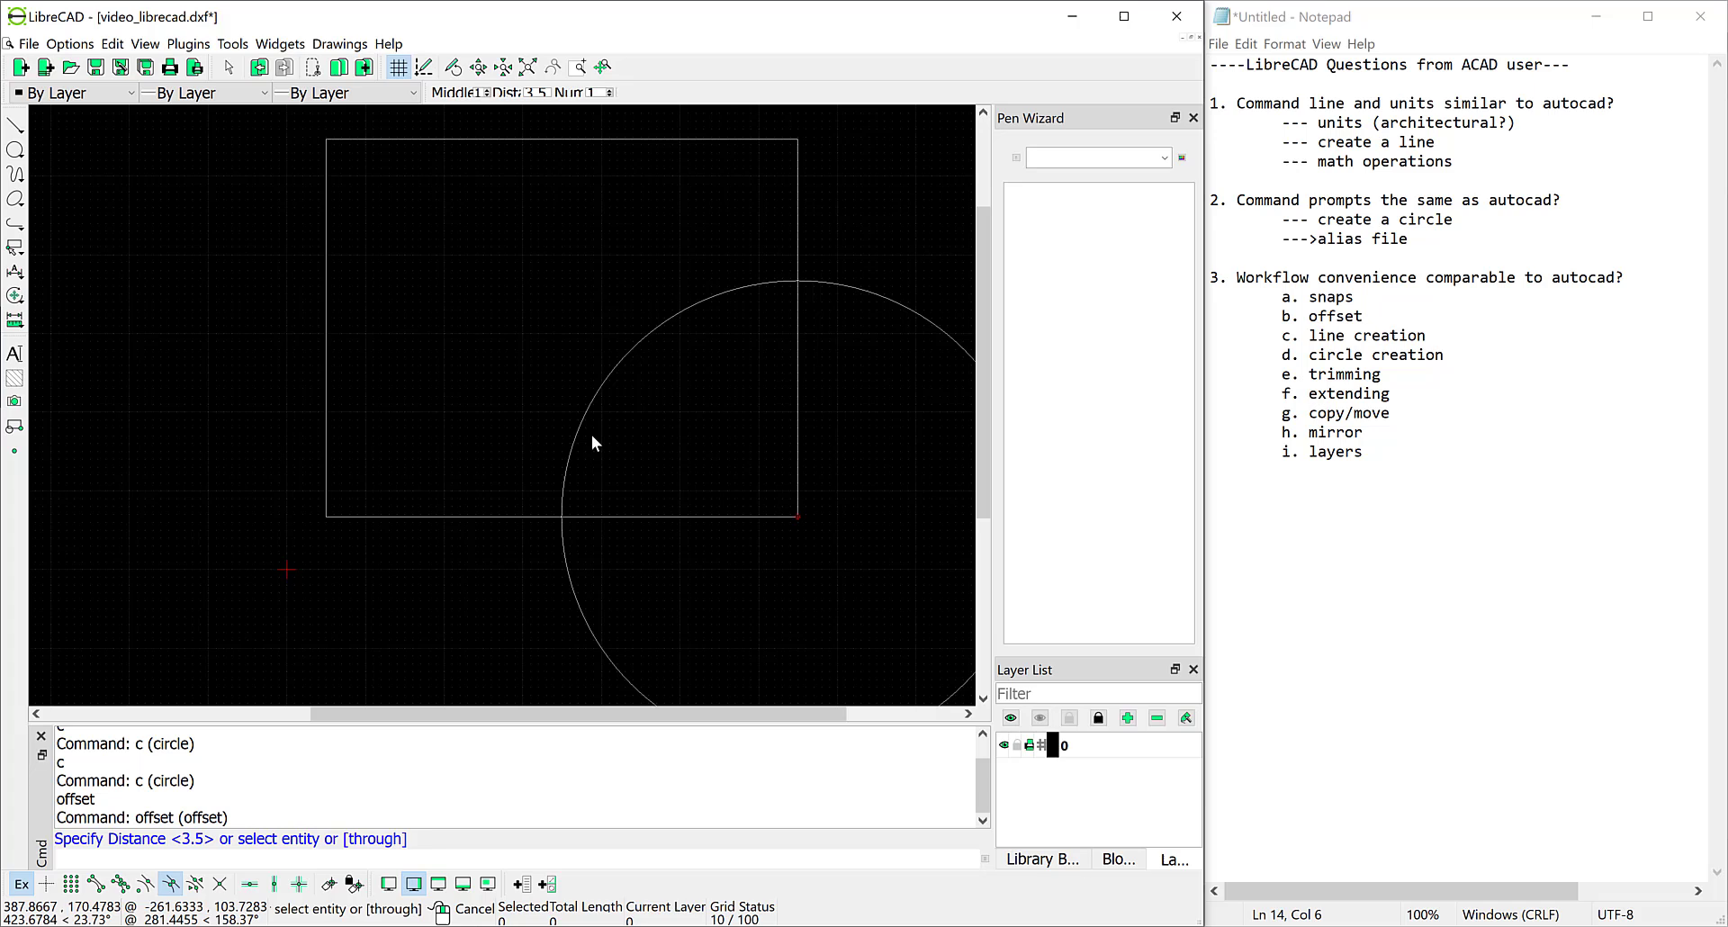
text(3.5)
key(Return)
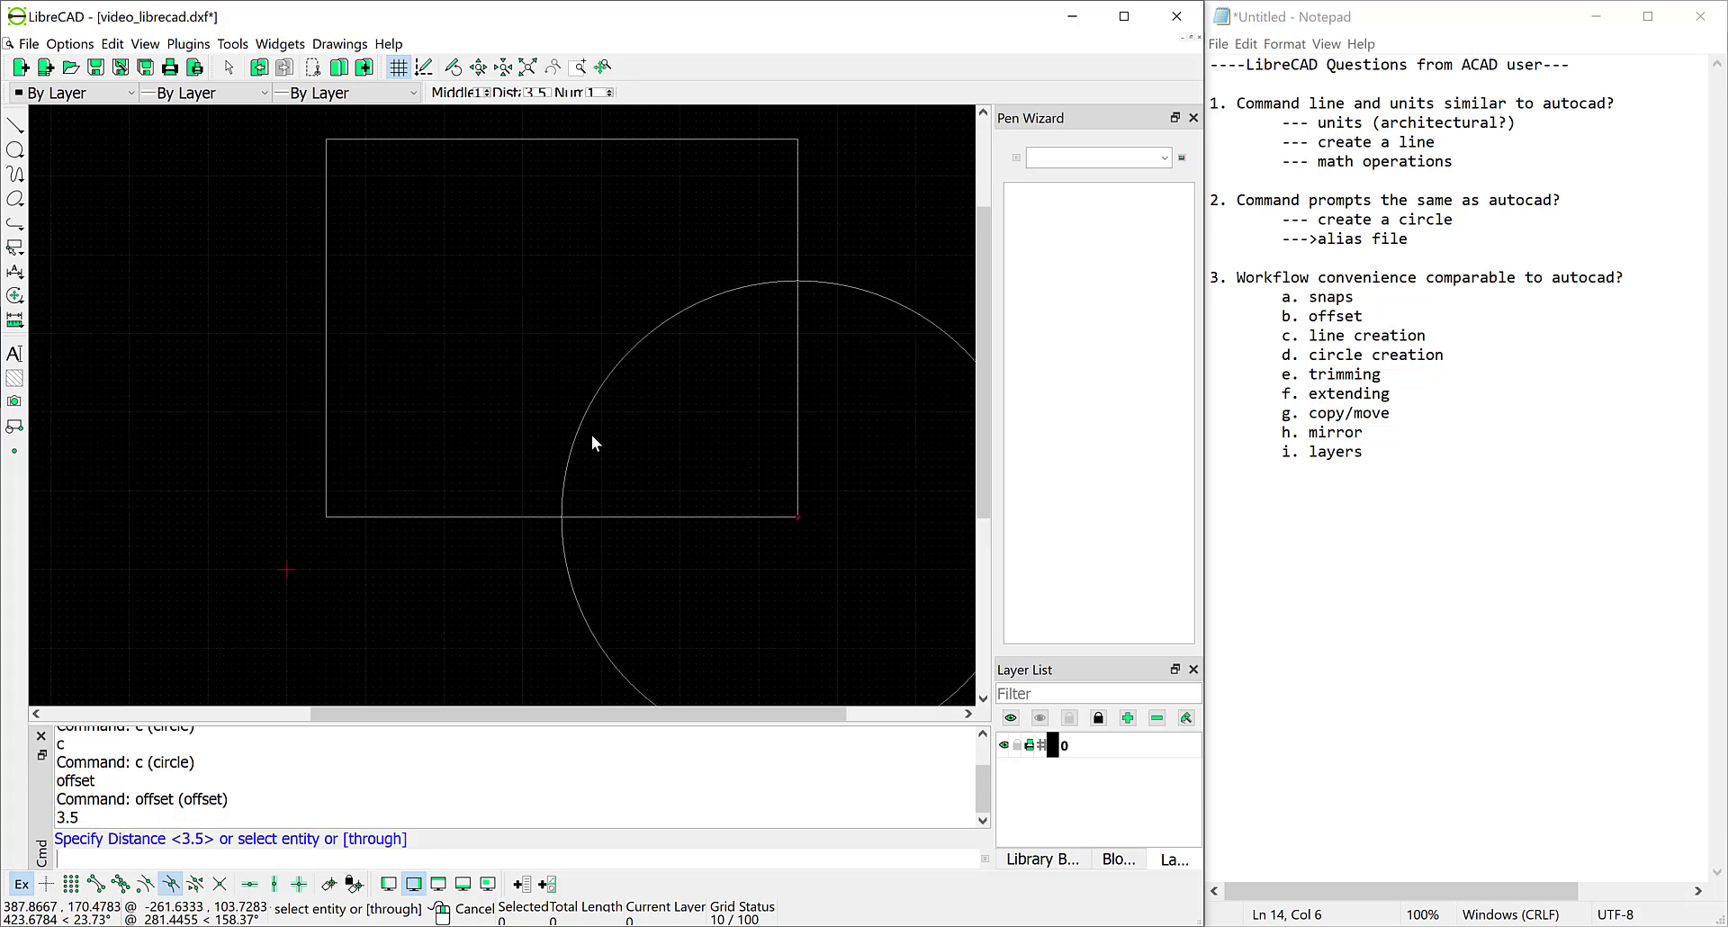
scroll(332, 429, up, 4)
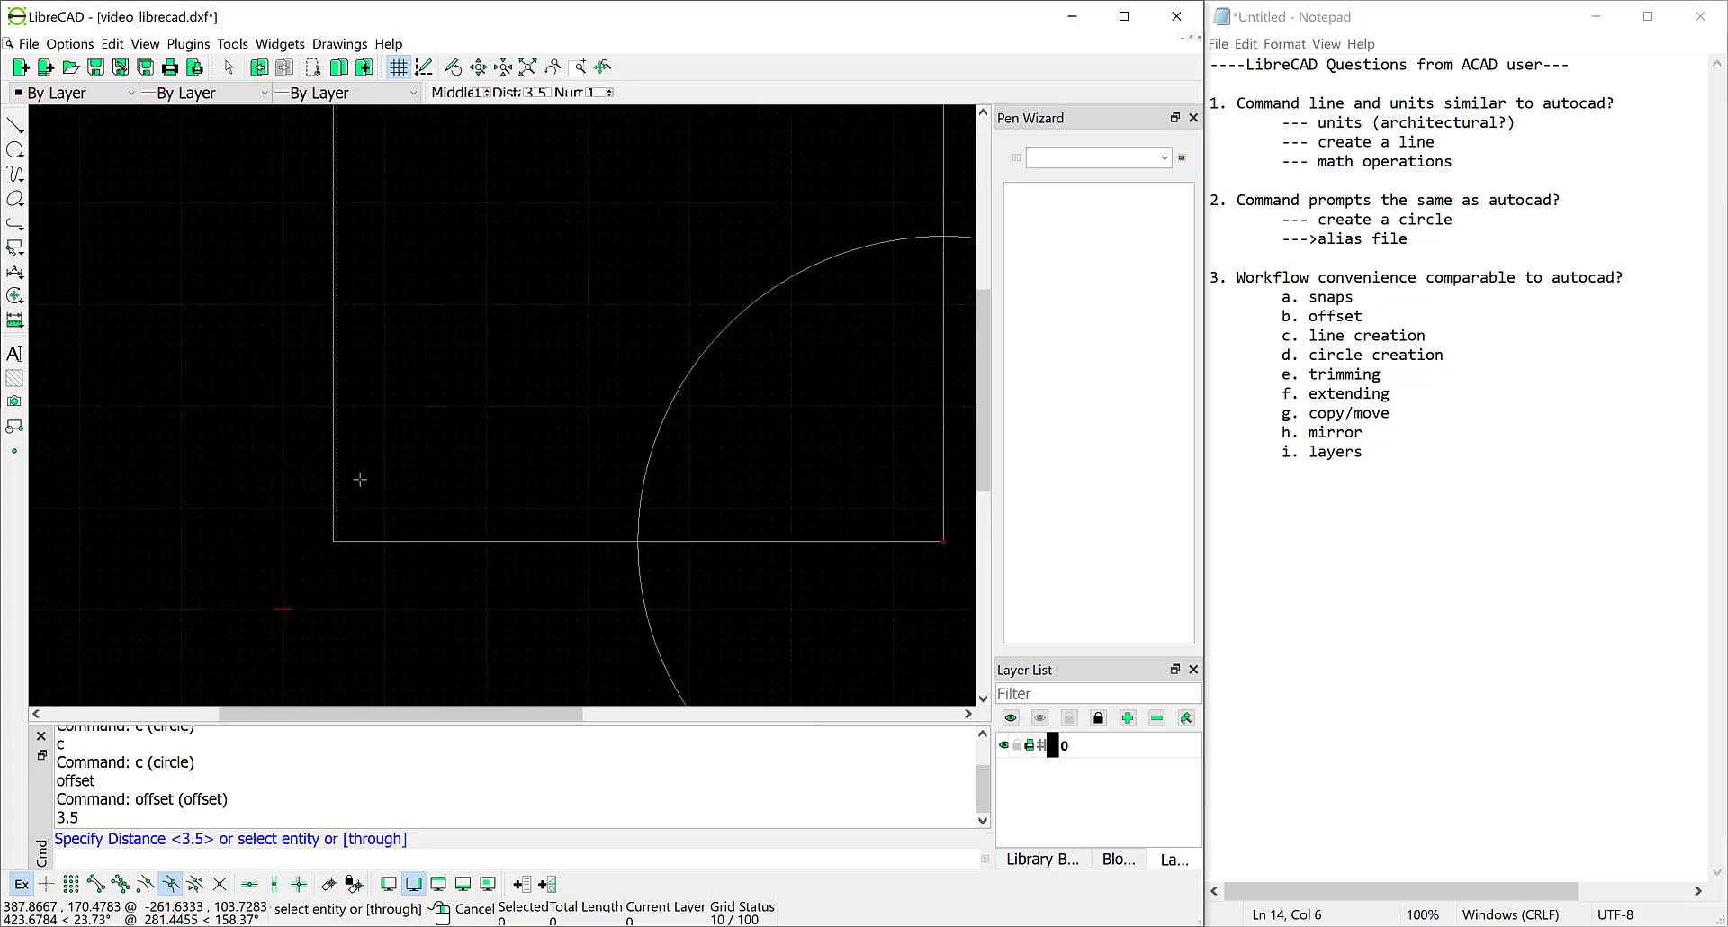
scroll(333, 527, up, 1)
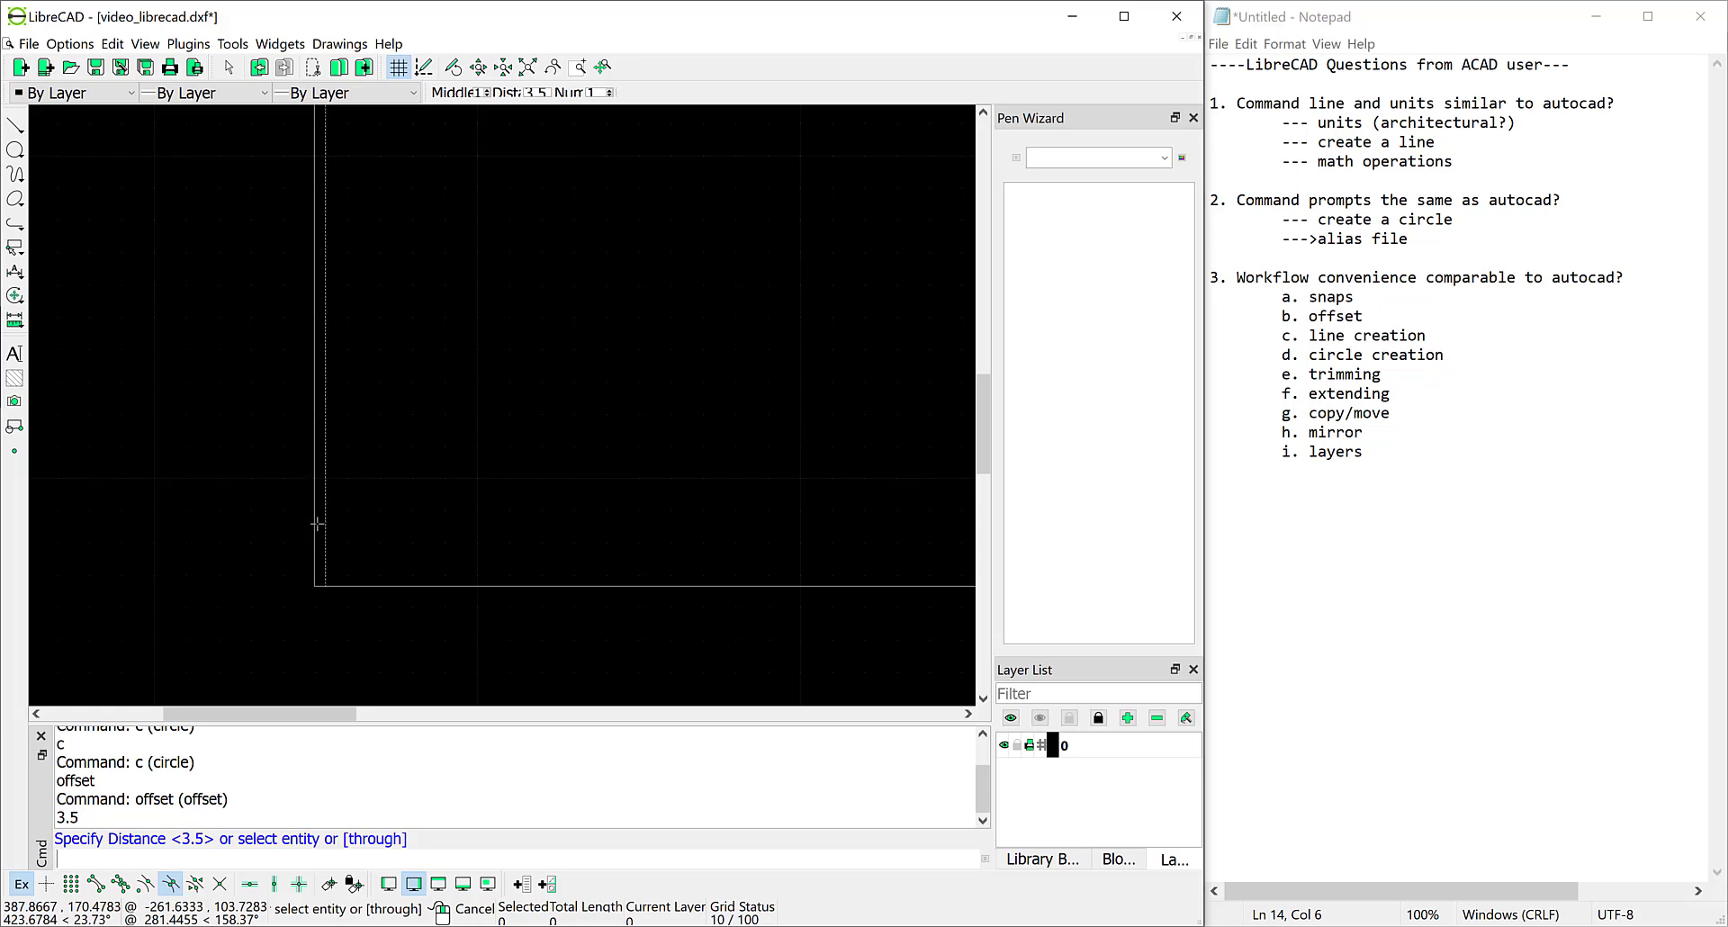
click(317, 523)
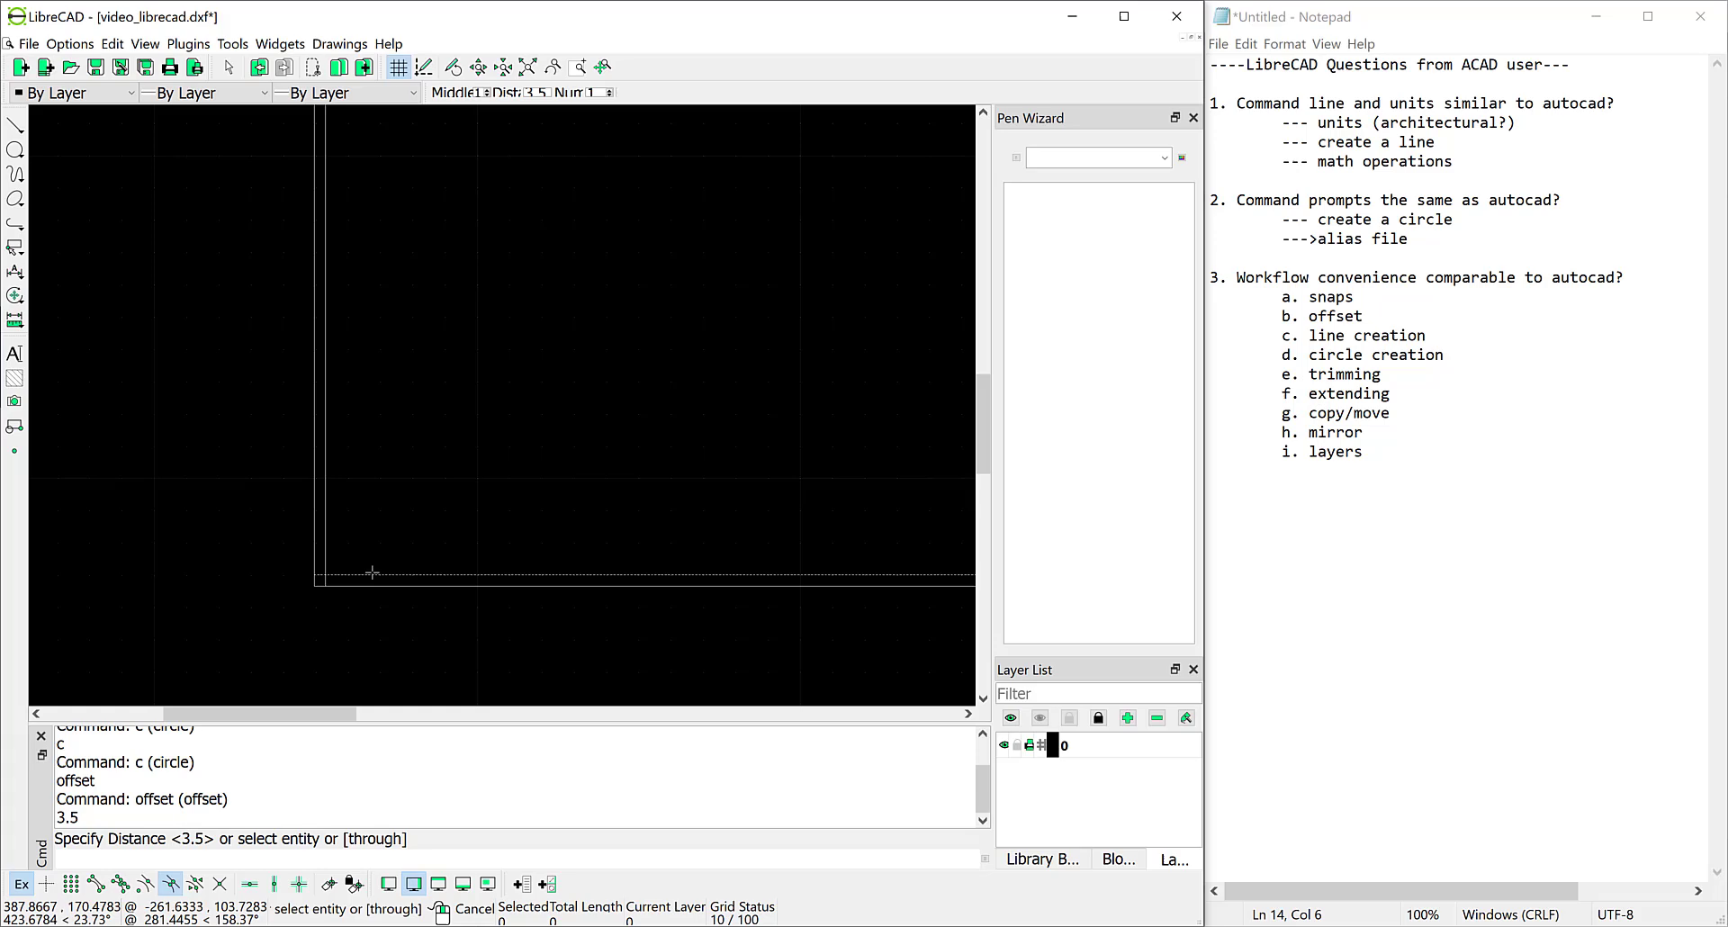
Place a second 3.5 offset line inside the rectangle's right edge.
scroll(401, 424, down, 4)
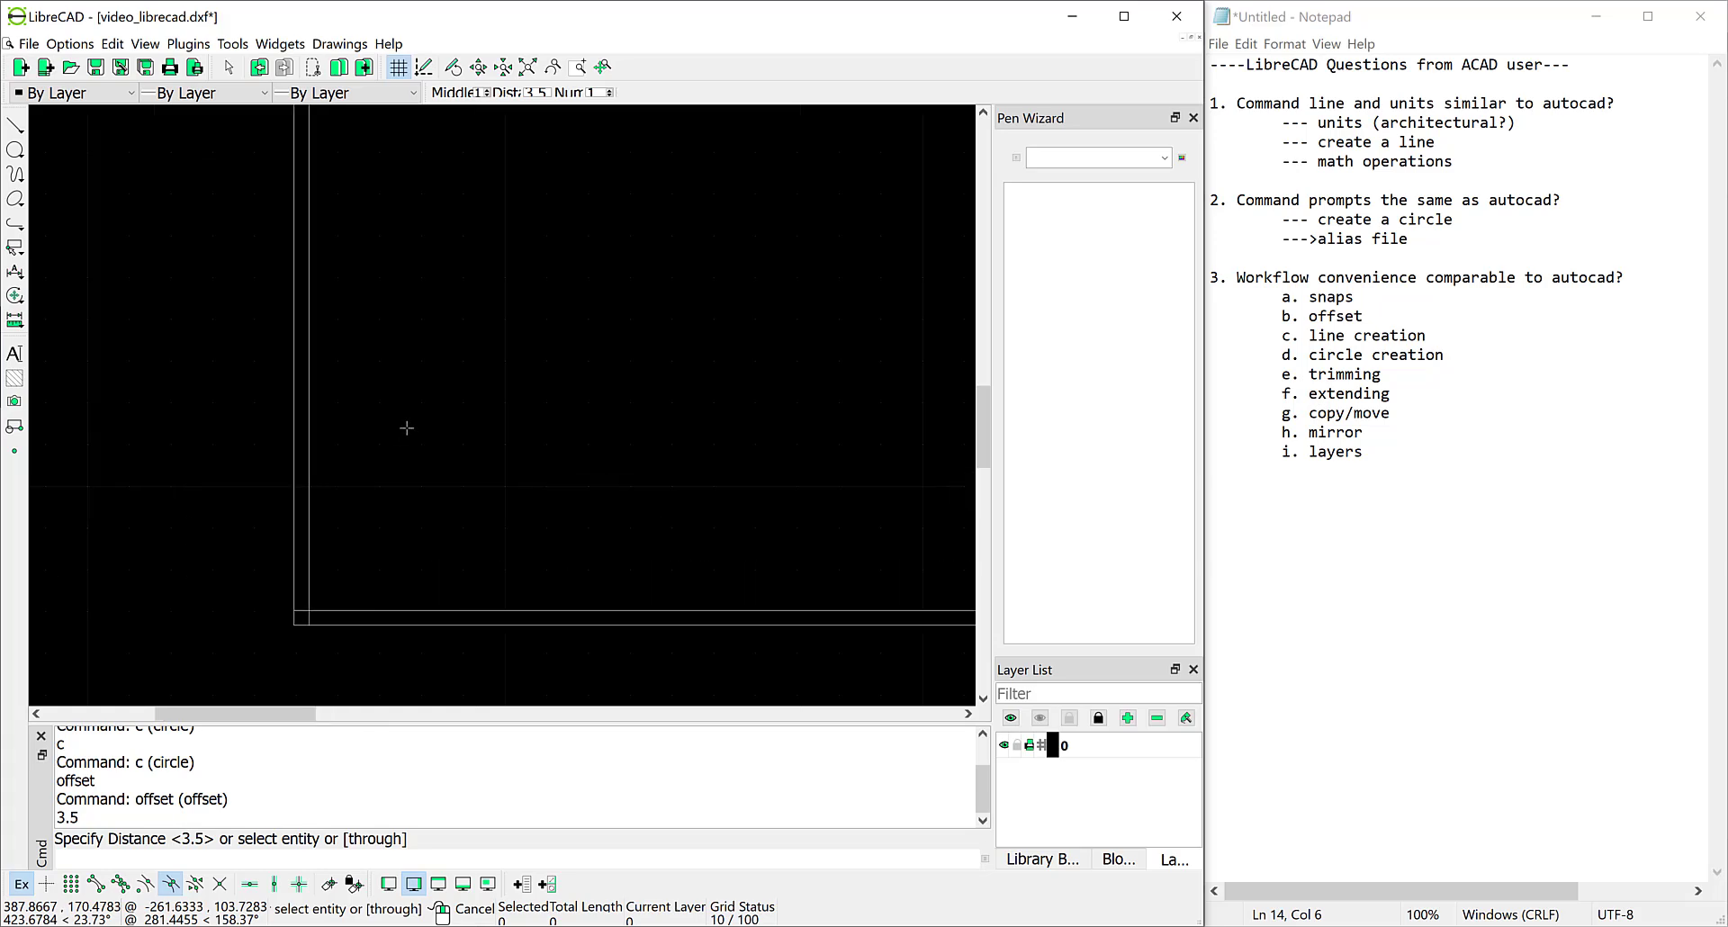
scroll(489, 262, down, 5)
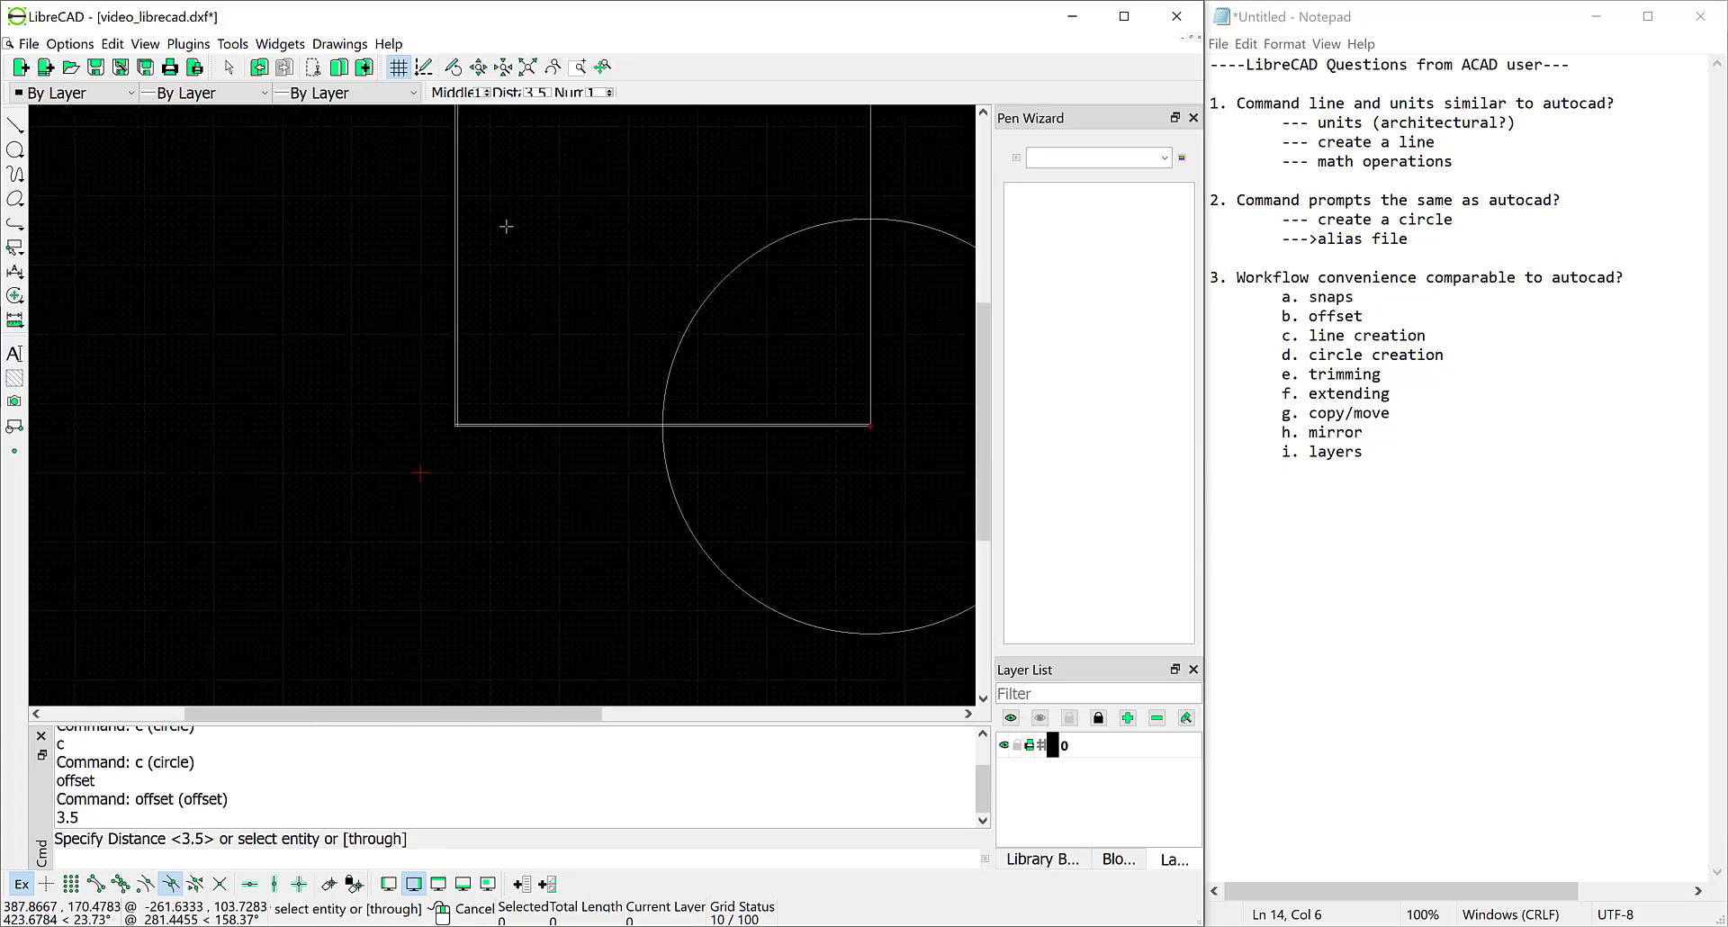
scroll(494, 270, up, 2)
scroll(492, 270, up, 5)
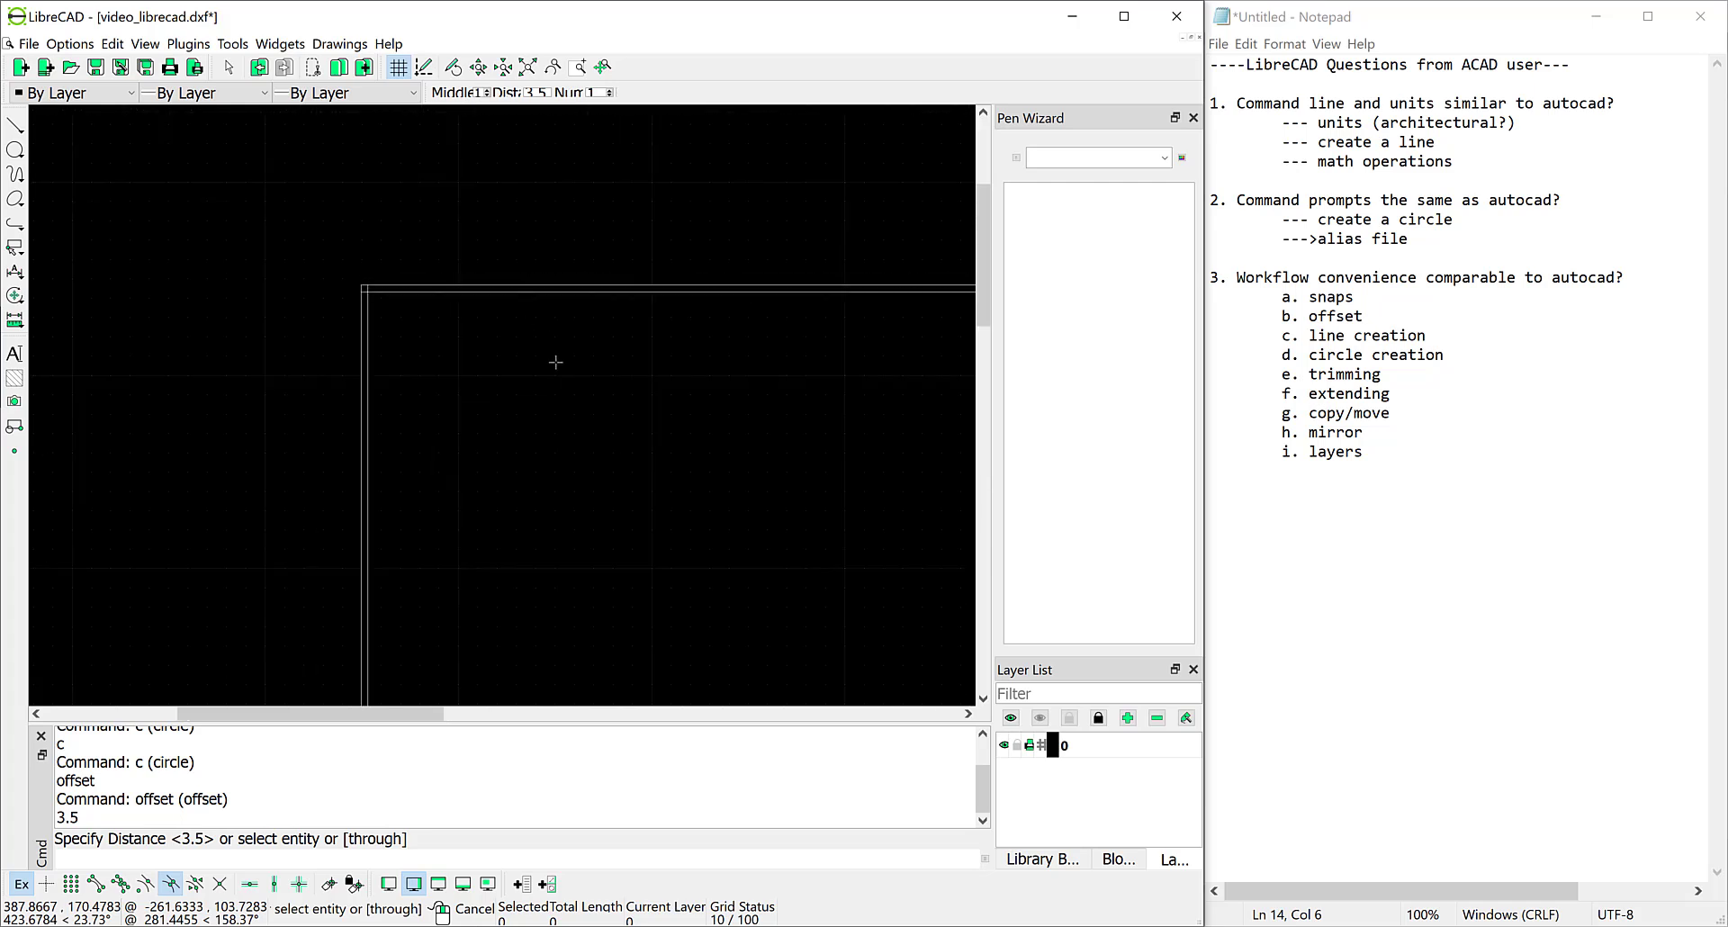
scroll(556, 362, up, 2)
scroll(802, 448, down, 4)
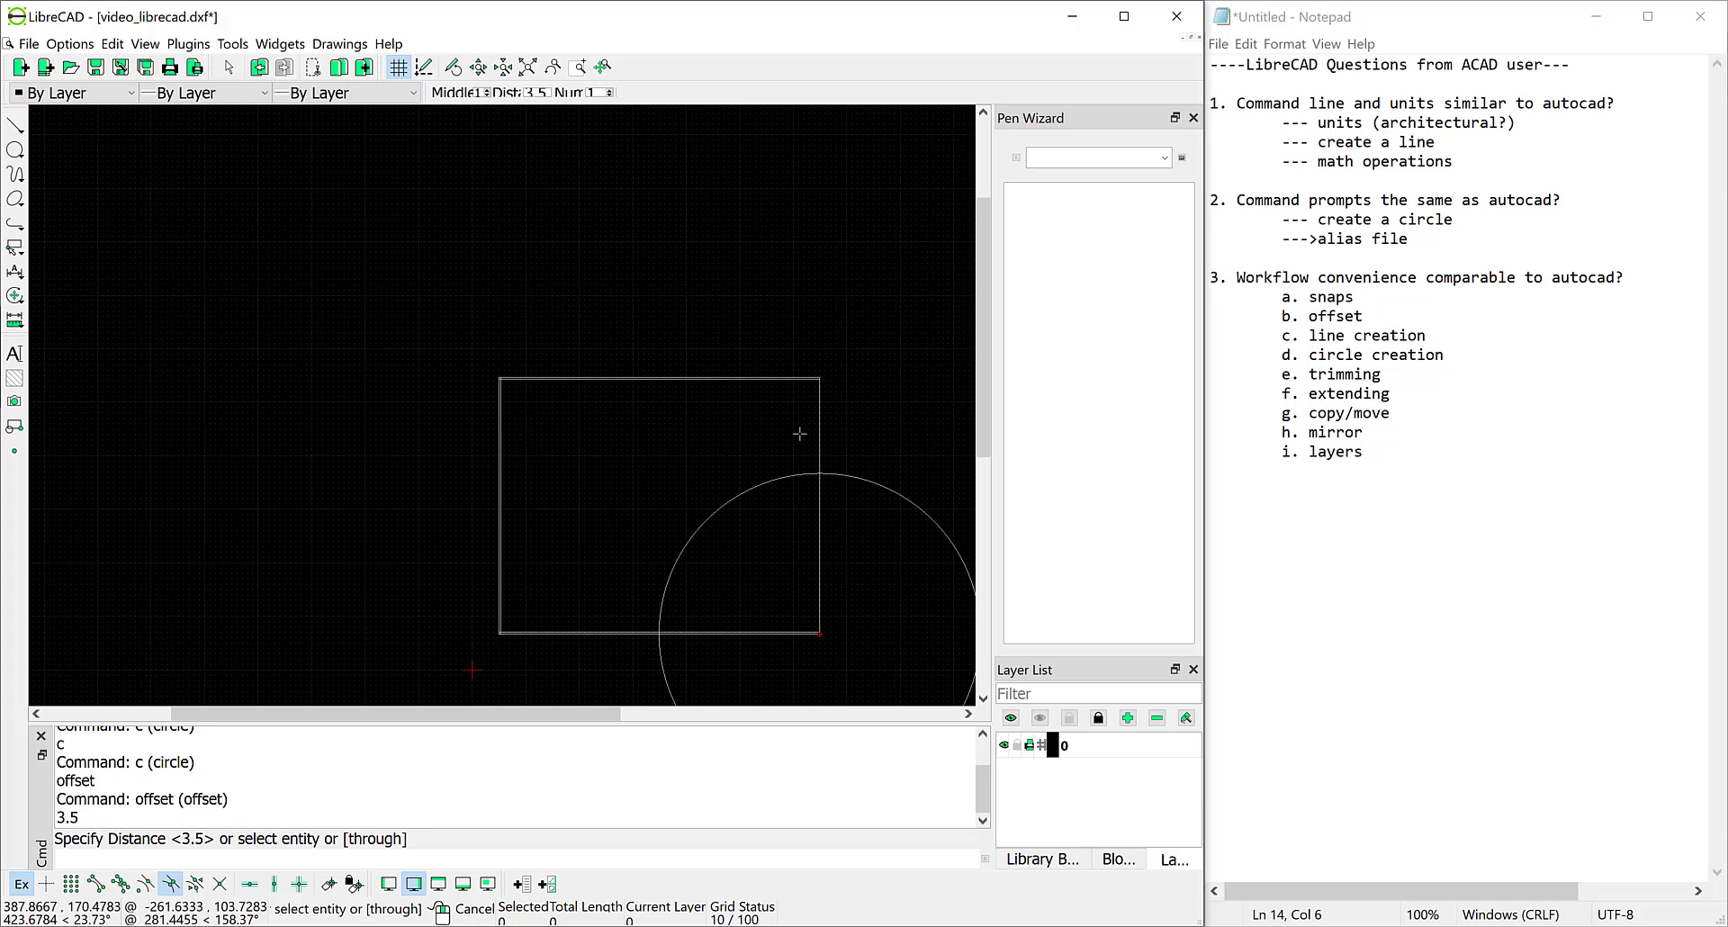
scroll(798, 432, up, 3)
scroll(765, 396, up, 2)
scroll(716, 360, up, 2)
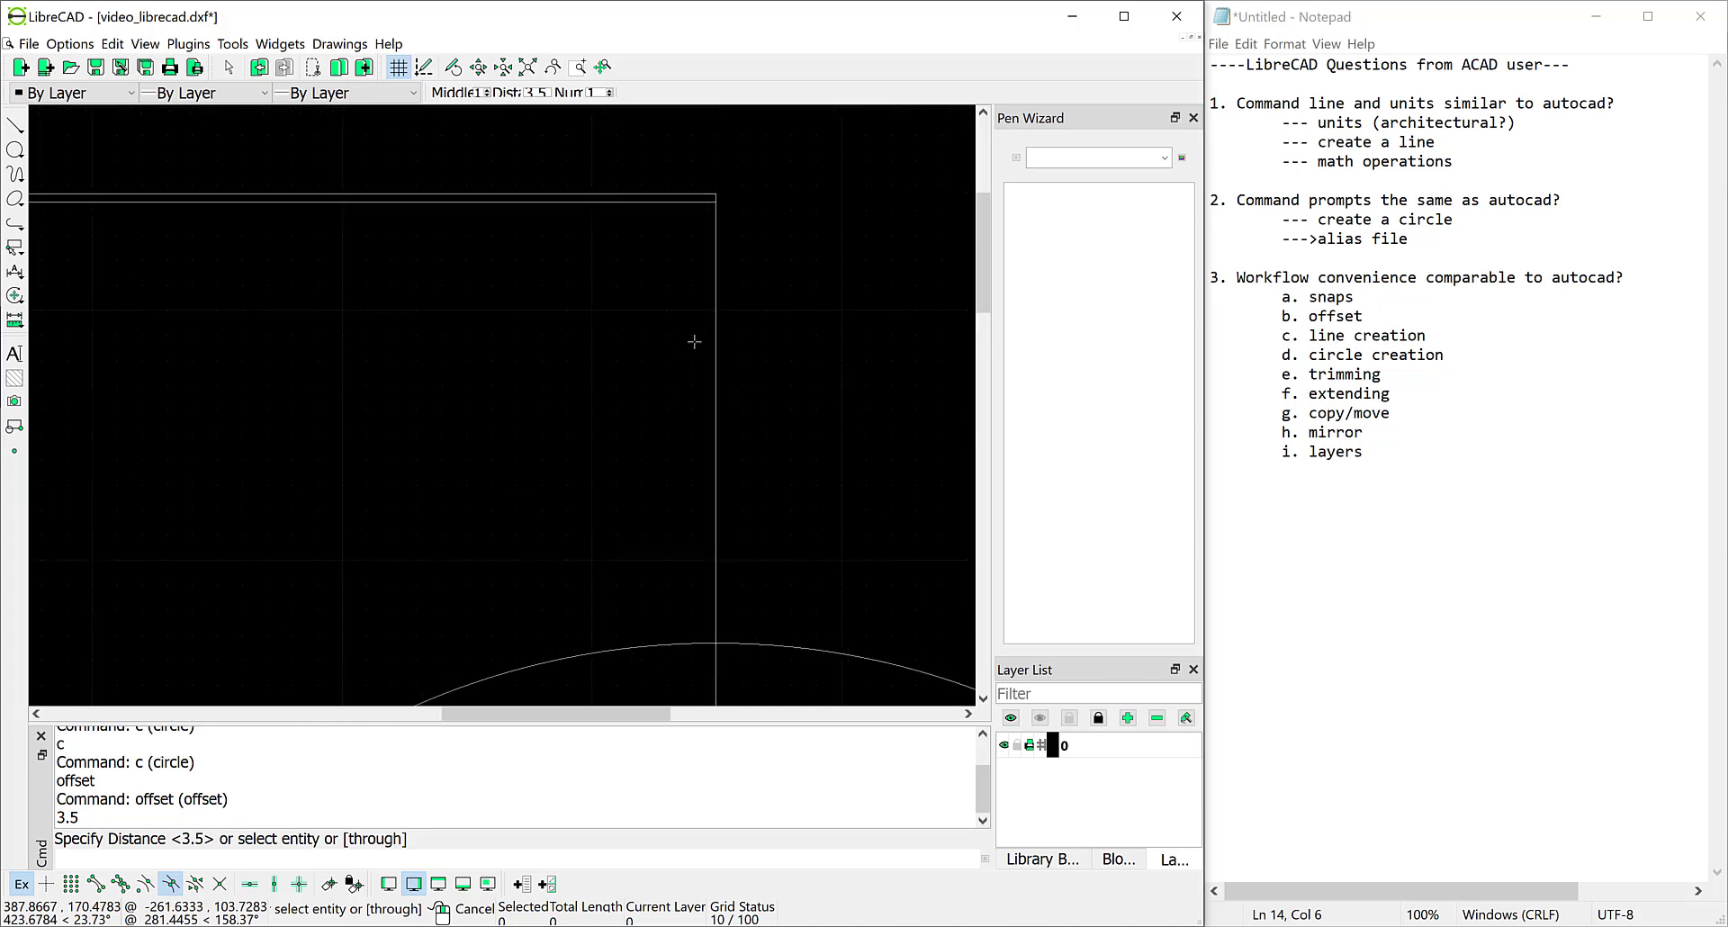
click(709, 386)
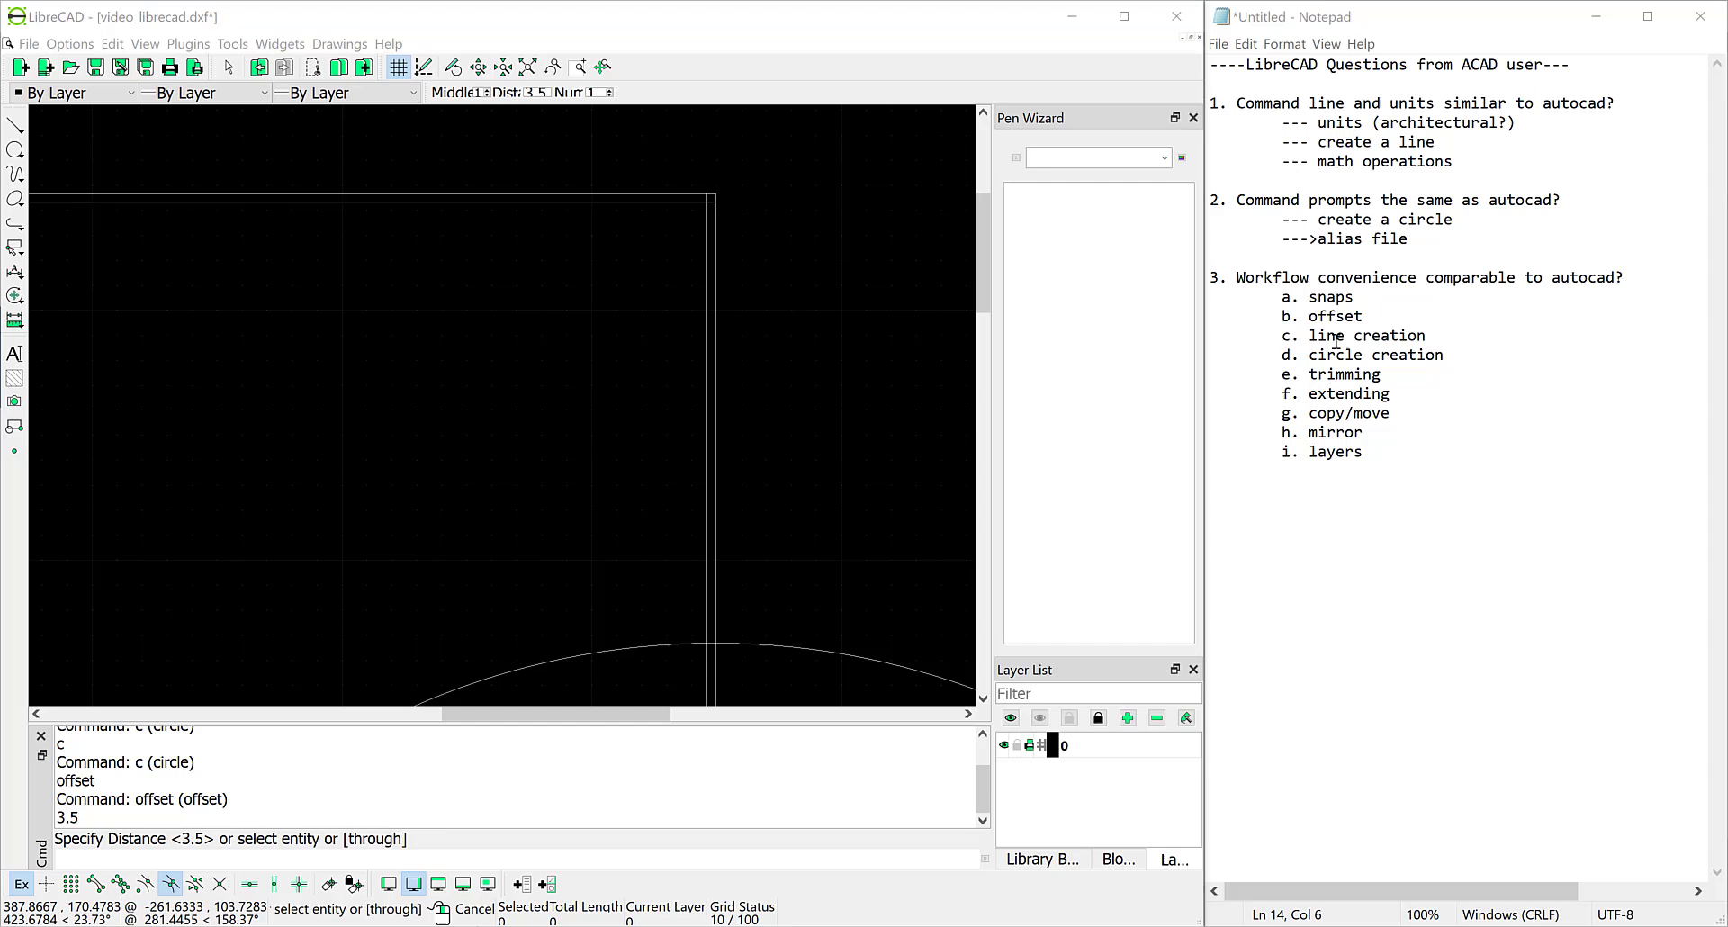
Mark the notes list and place the caret before the trimming item.
drag(1320, 337, 1362, 394)
click(1312, 376)
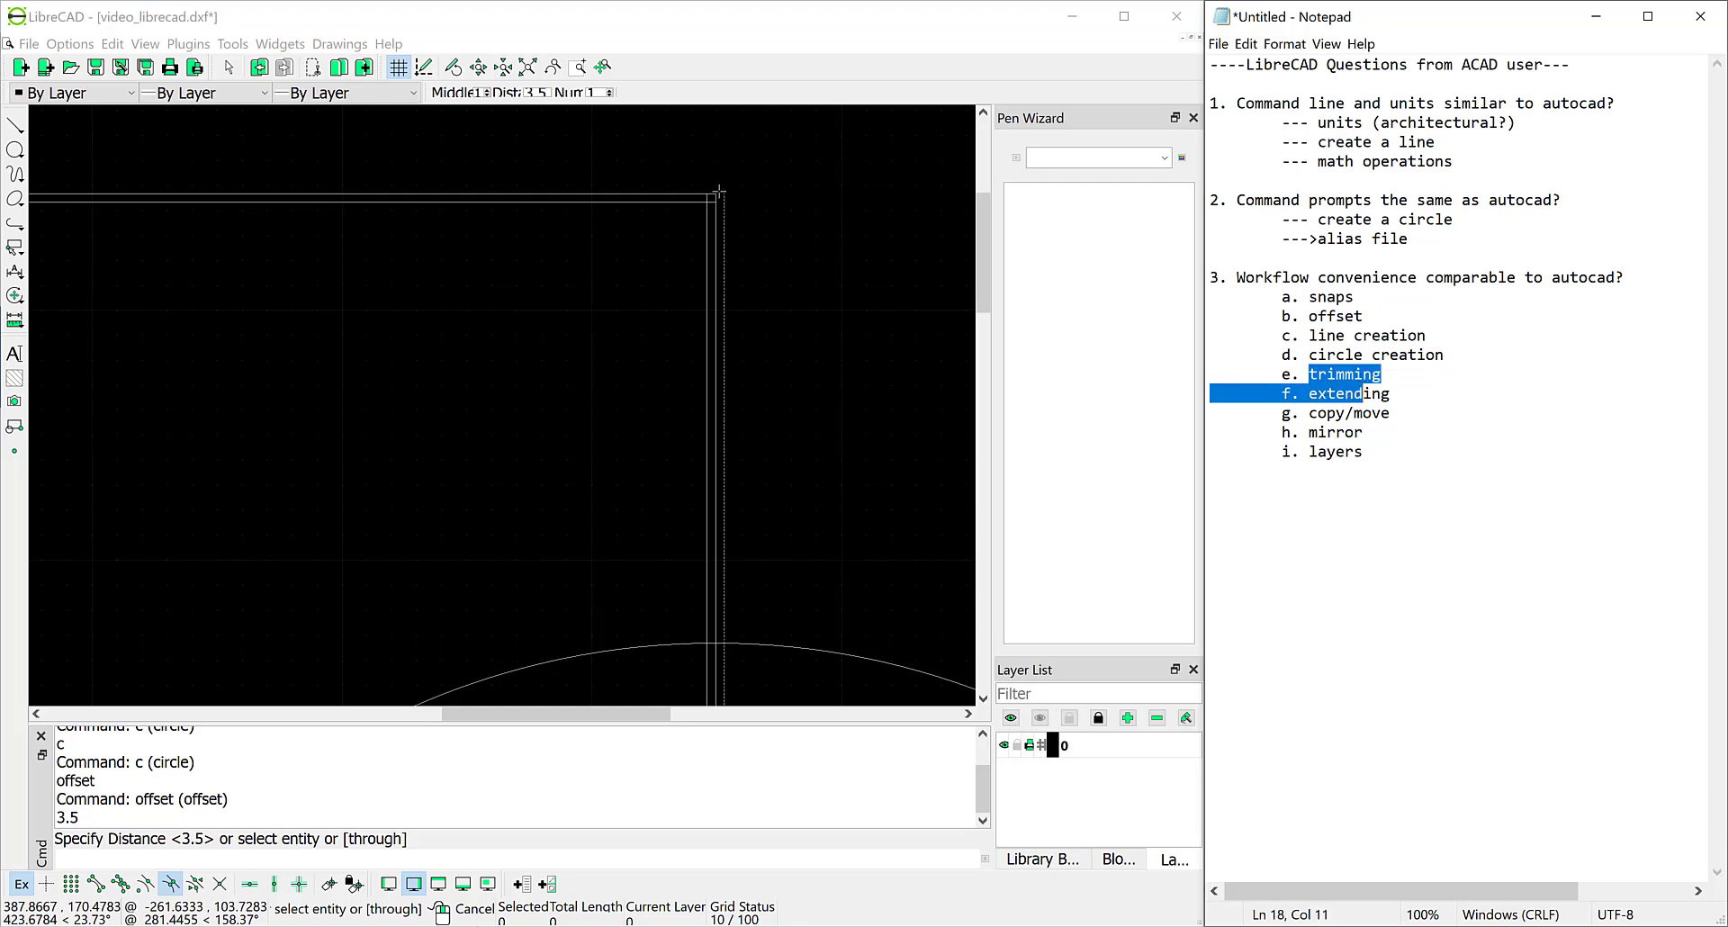
scroll(685, 238, up, 2)
scroll(677, 237, up, 2)
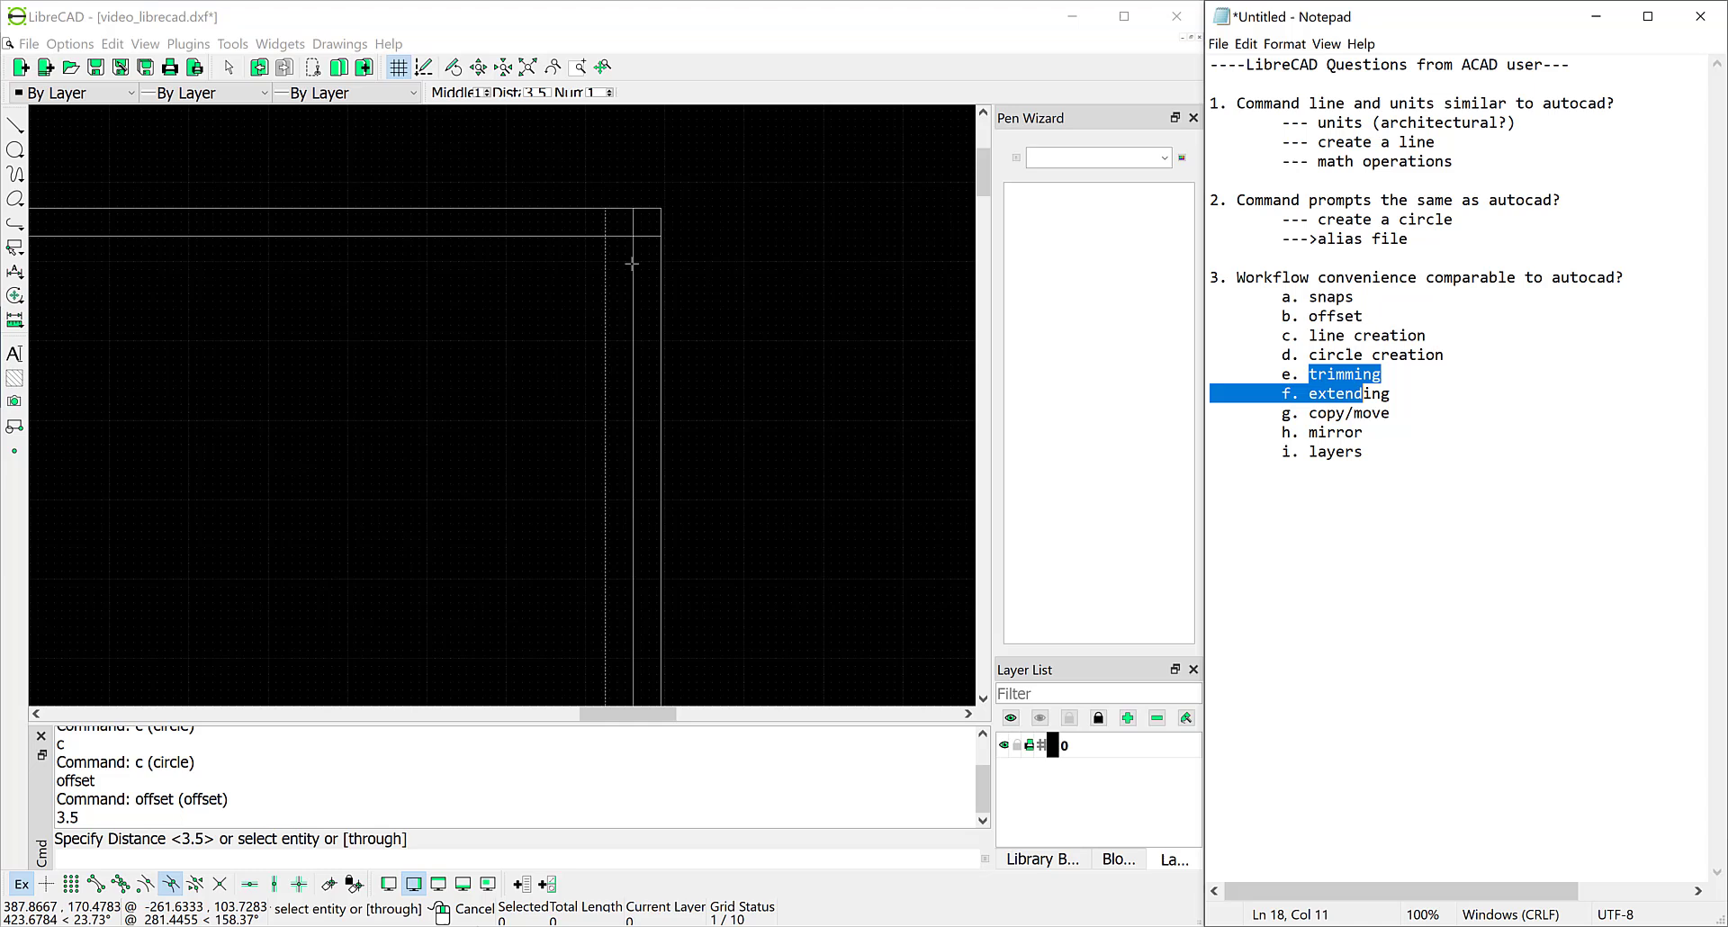
scroll(666, 244, up, 1)
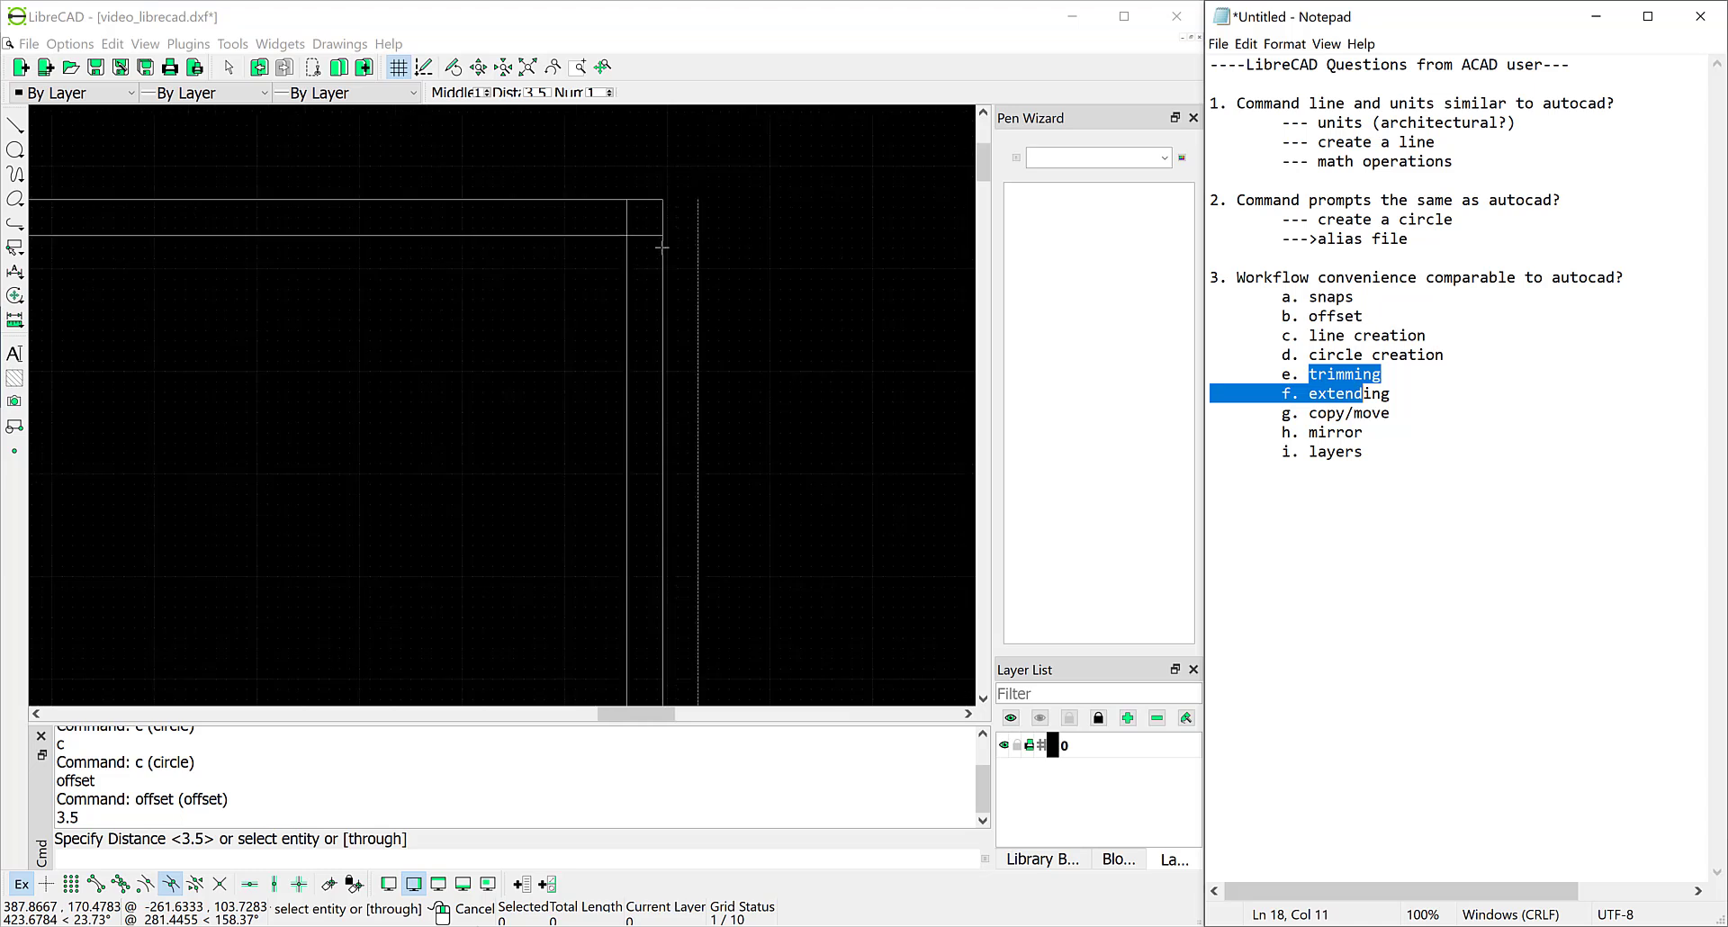
Cancel the offset and trim the vertical inner line at the horizontal line, then undo the wrong cut.
click(169, 862)
key(Escape)
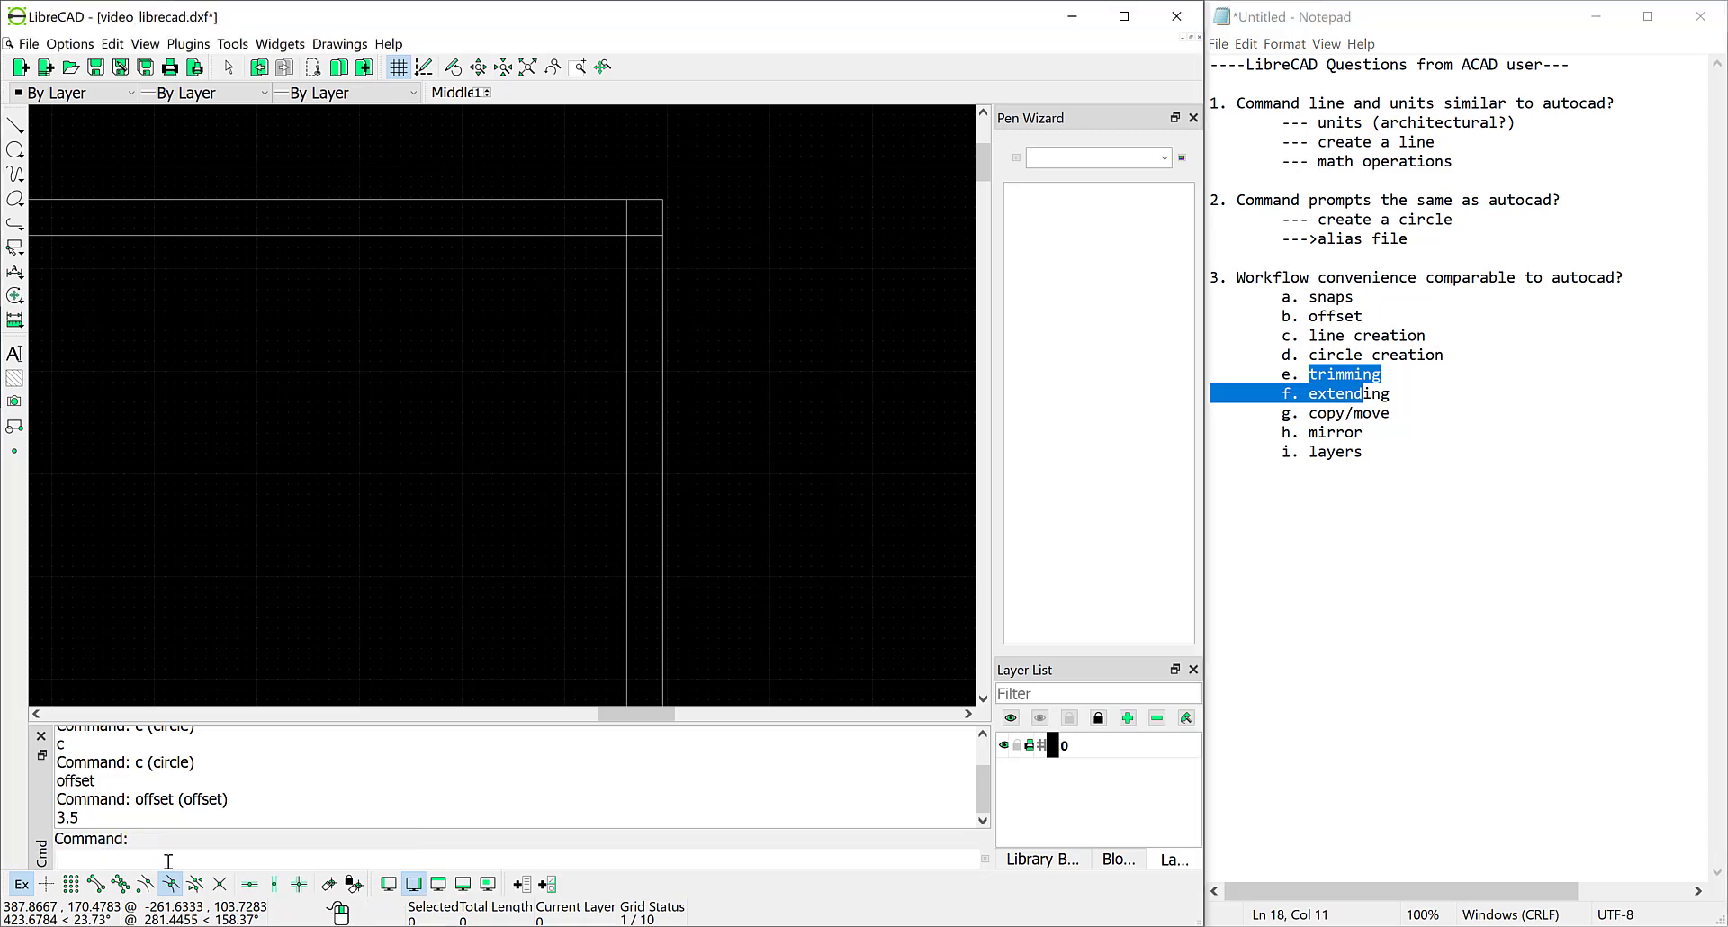
click(168, 861)
text(trim)
key(Return)
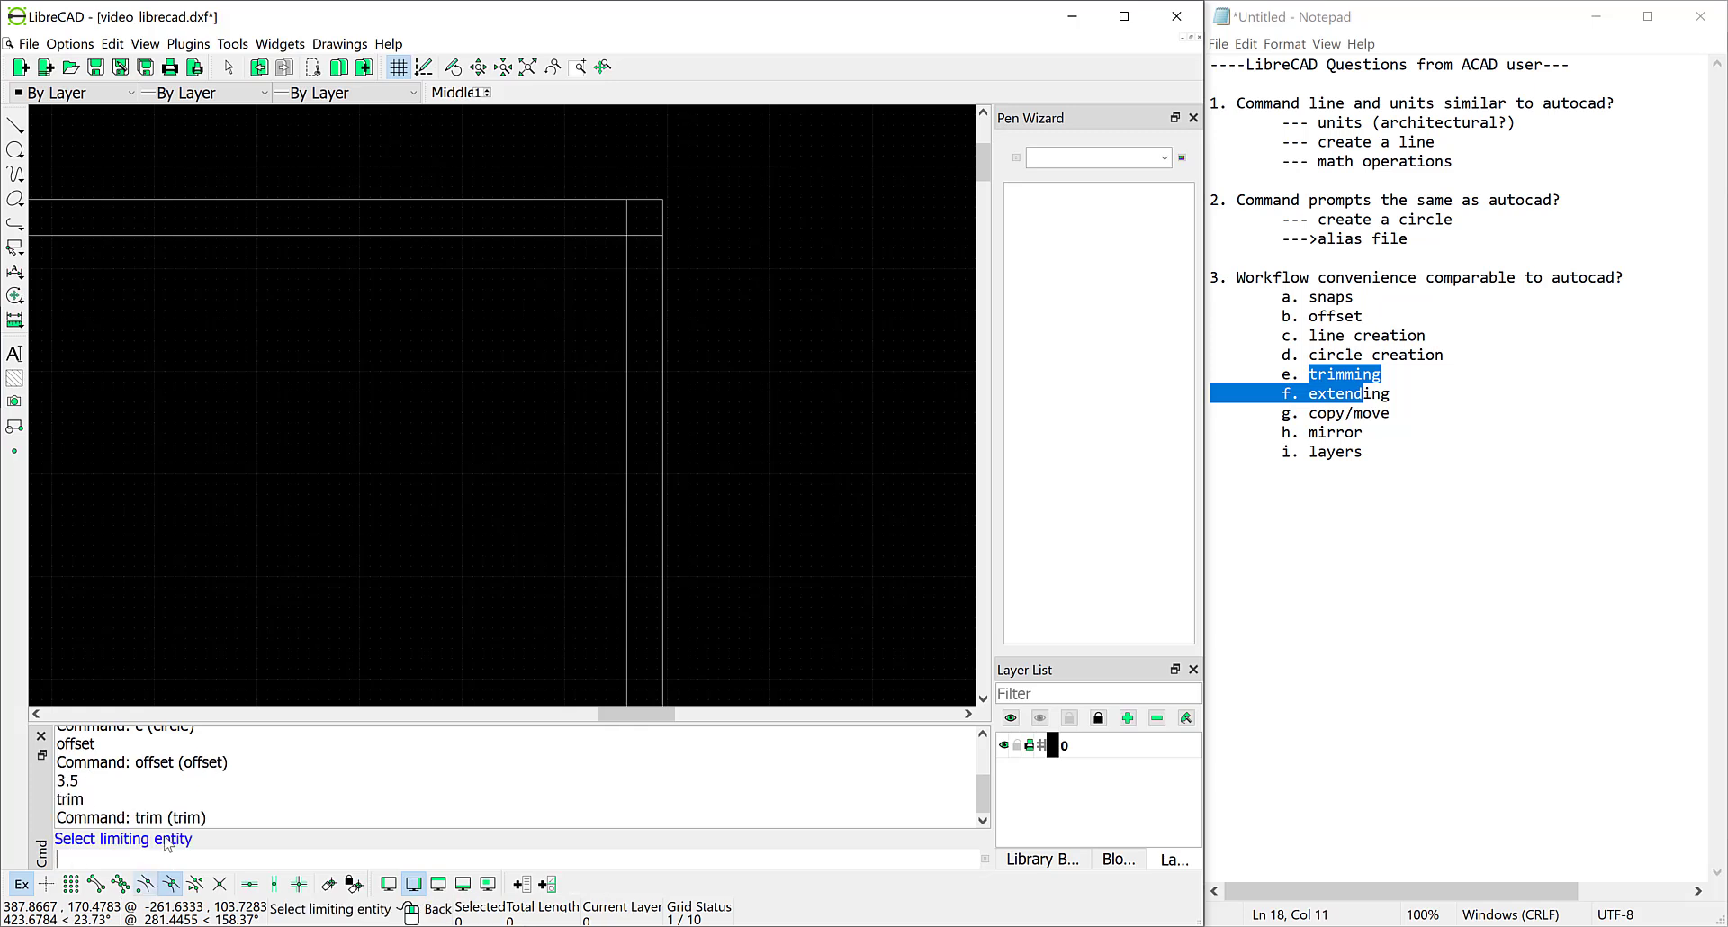
click(602, 235)
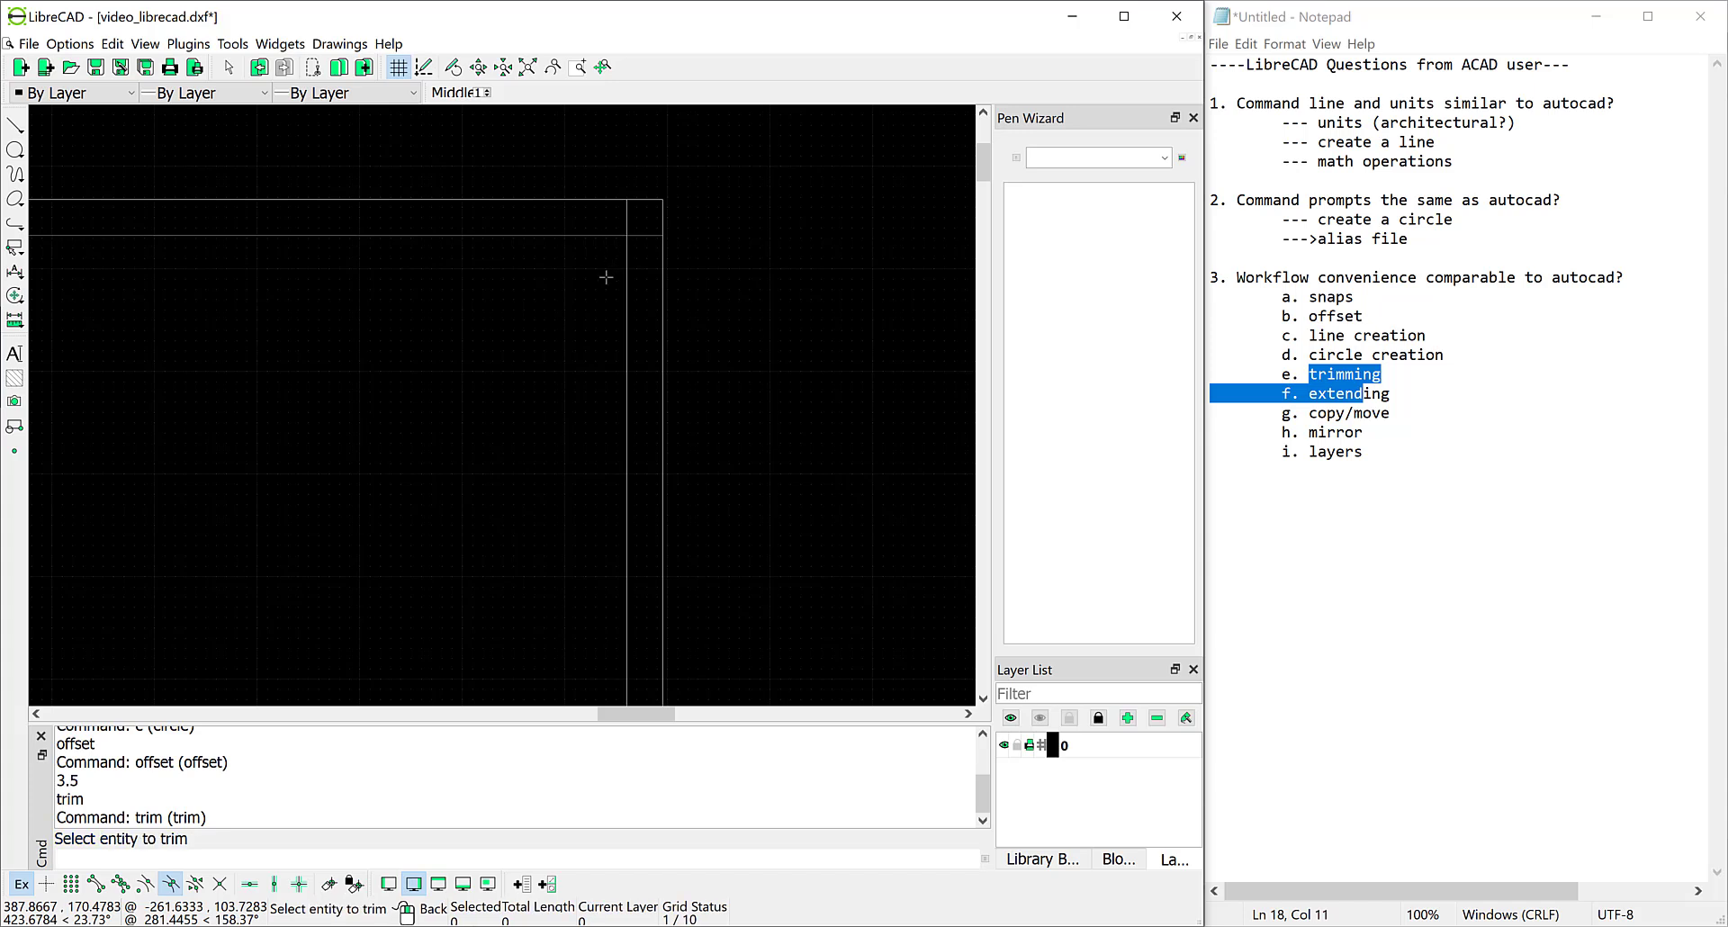
click(627, 216)
key(ctrl+z)
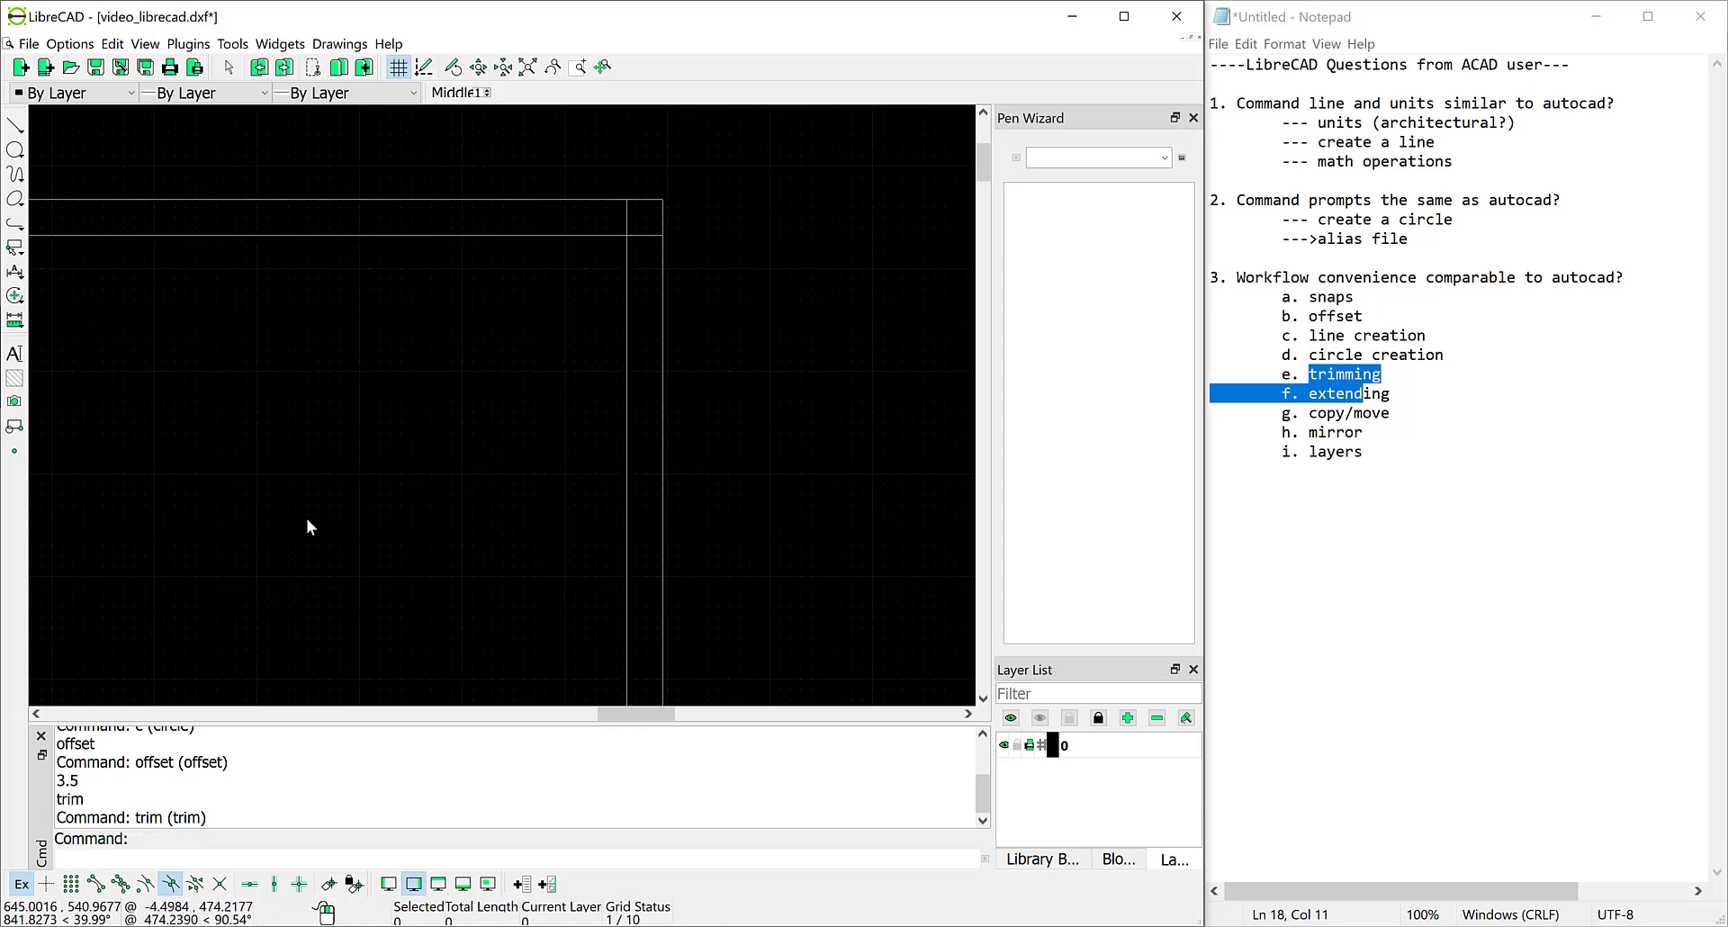
Re-run trim with the inner horizontal line as boundary and cut off the vertical line's stub above it.
click(146, 862)
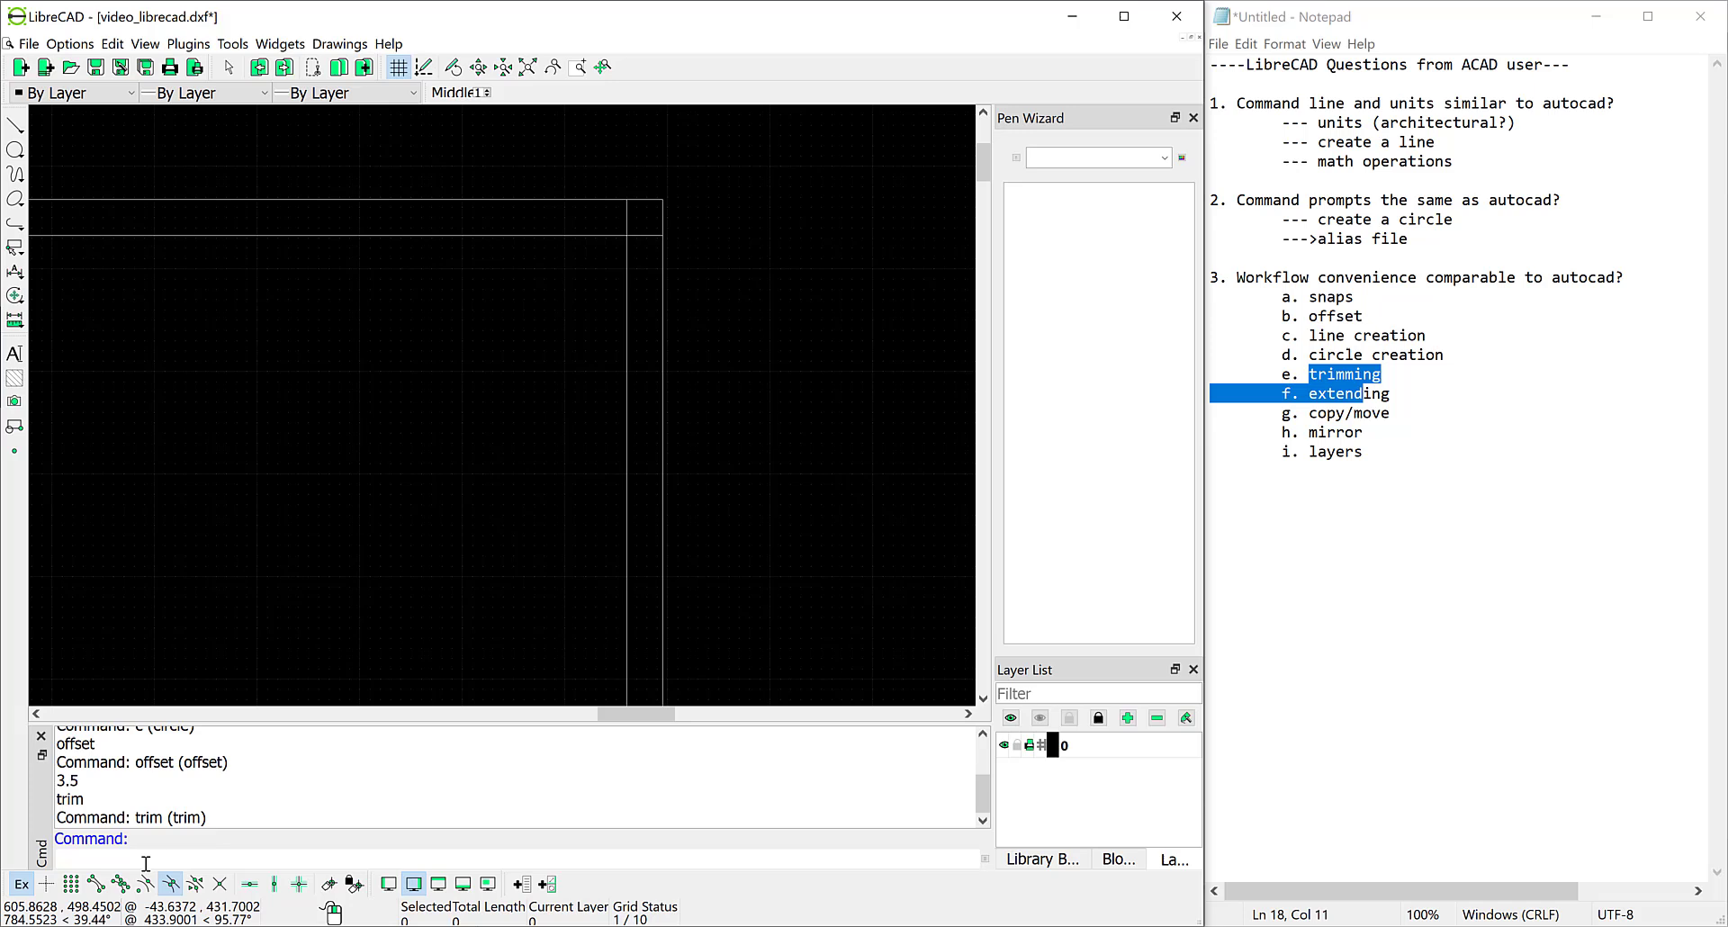
text(trim)
key(Return)
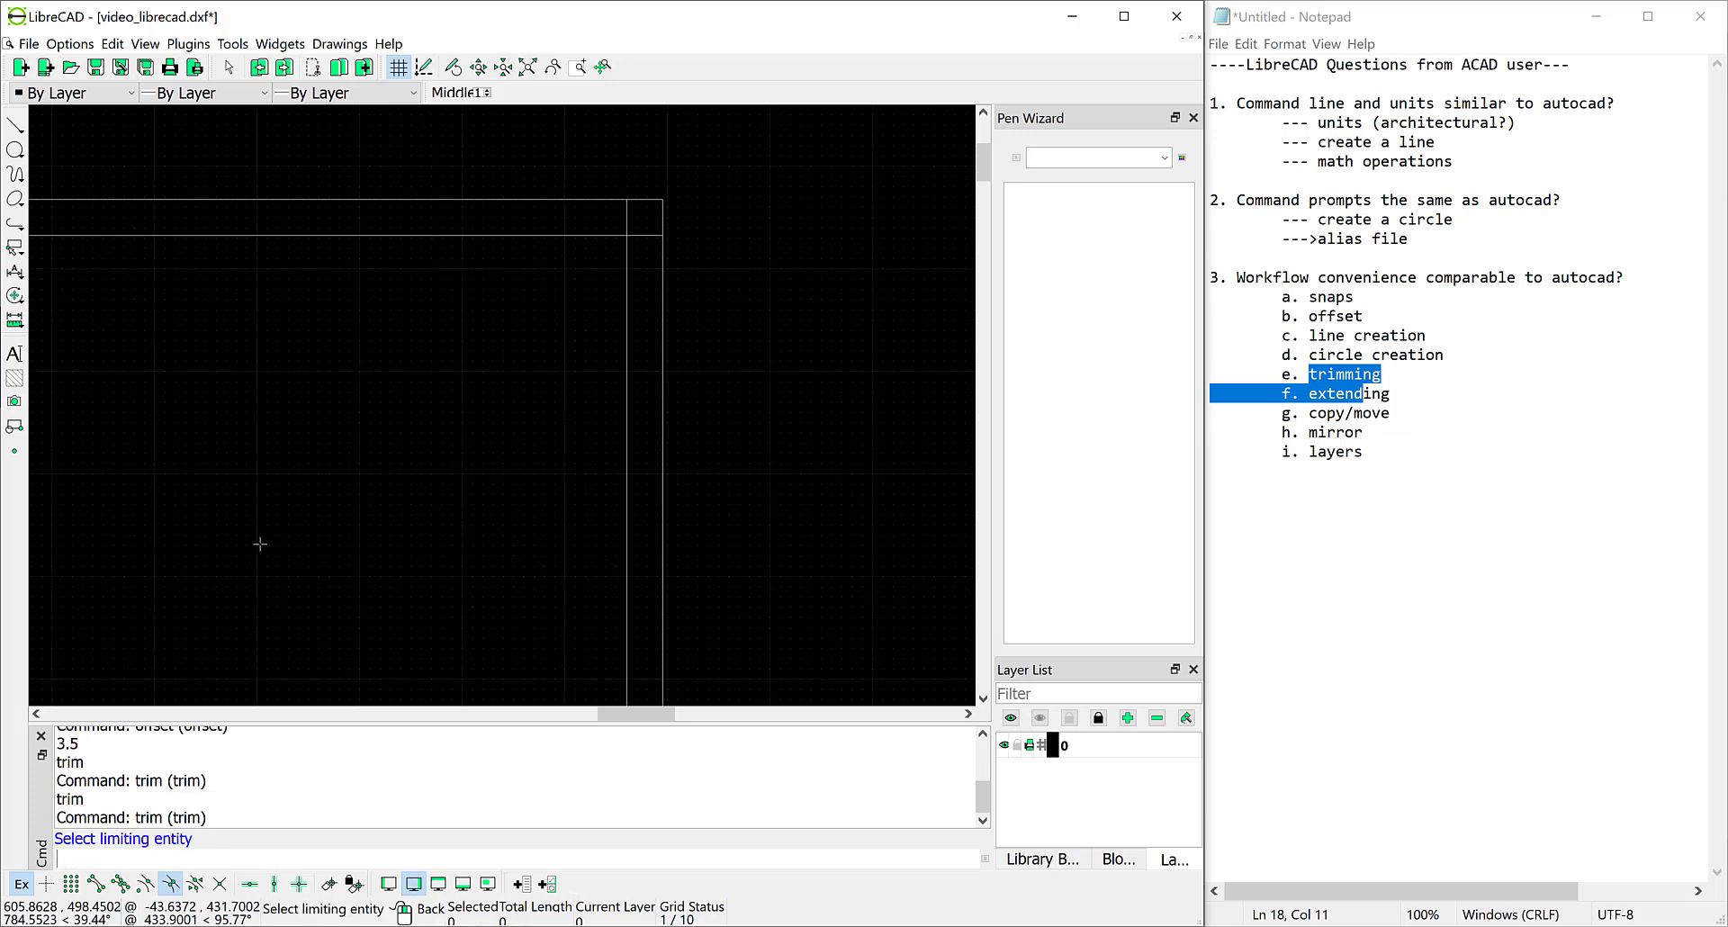
click(533, 236)
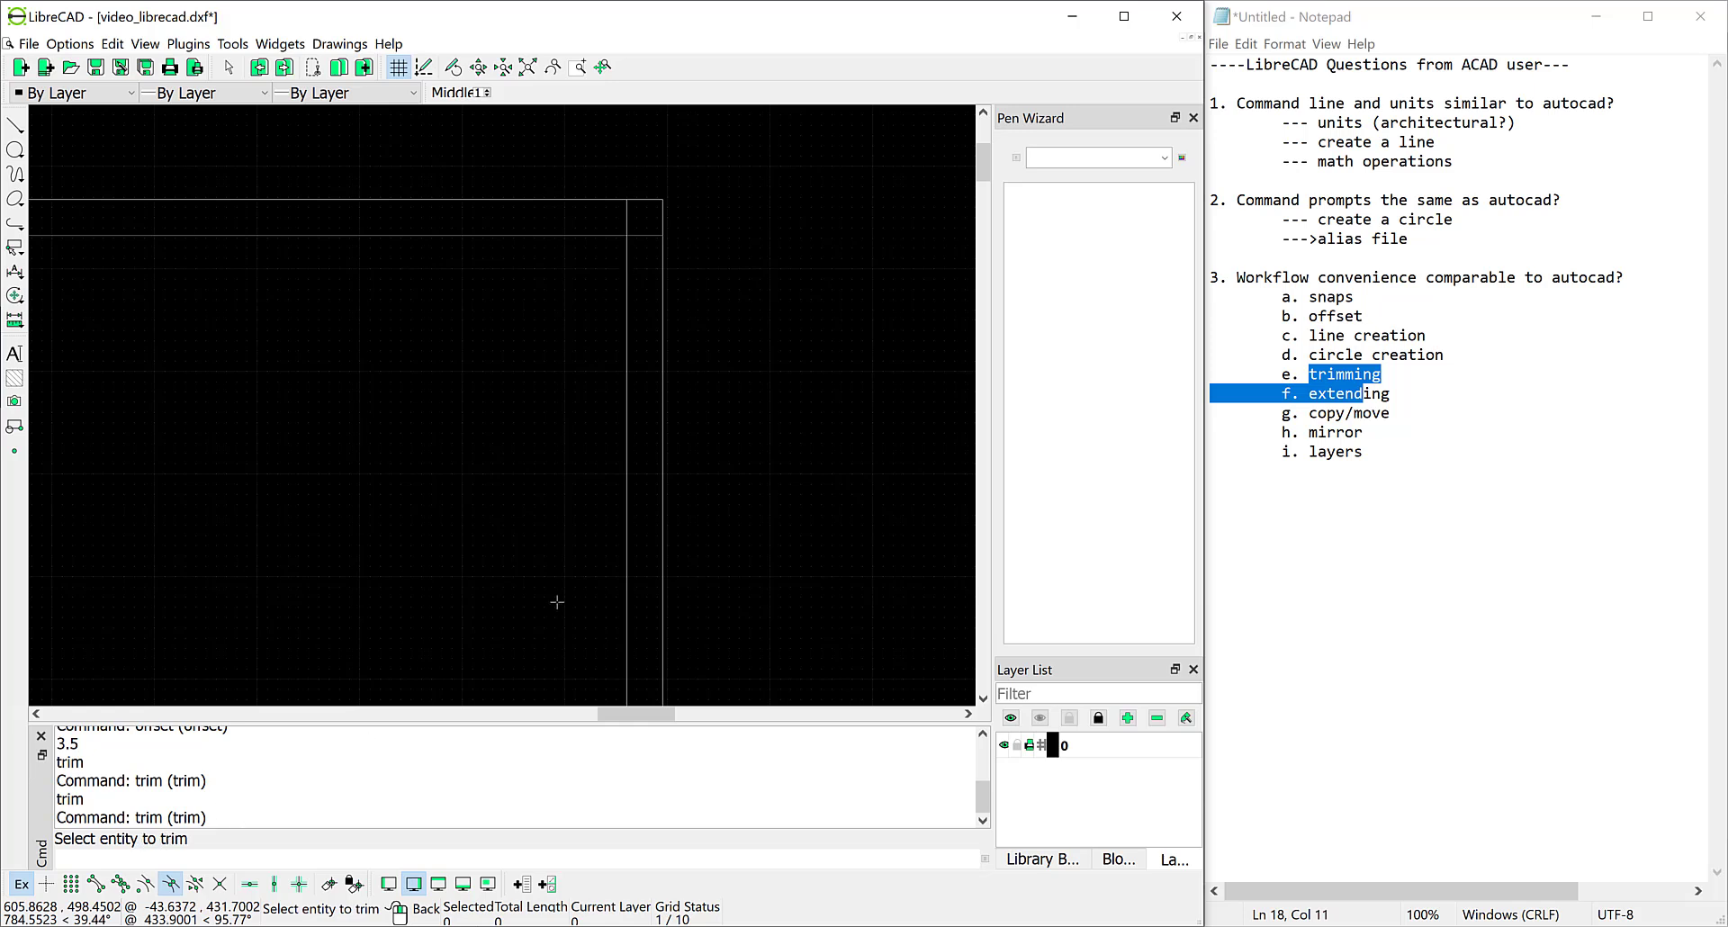
click(626, 280)
right_click(532, 328)
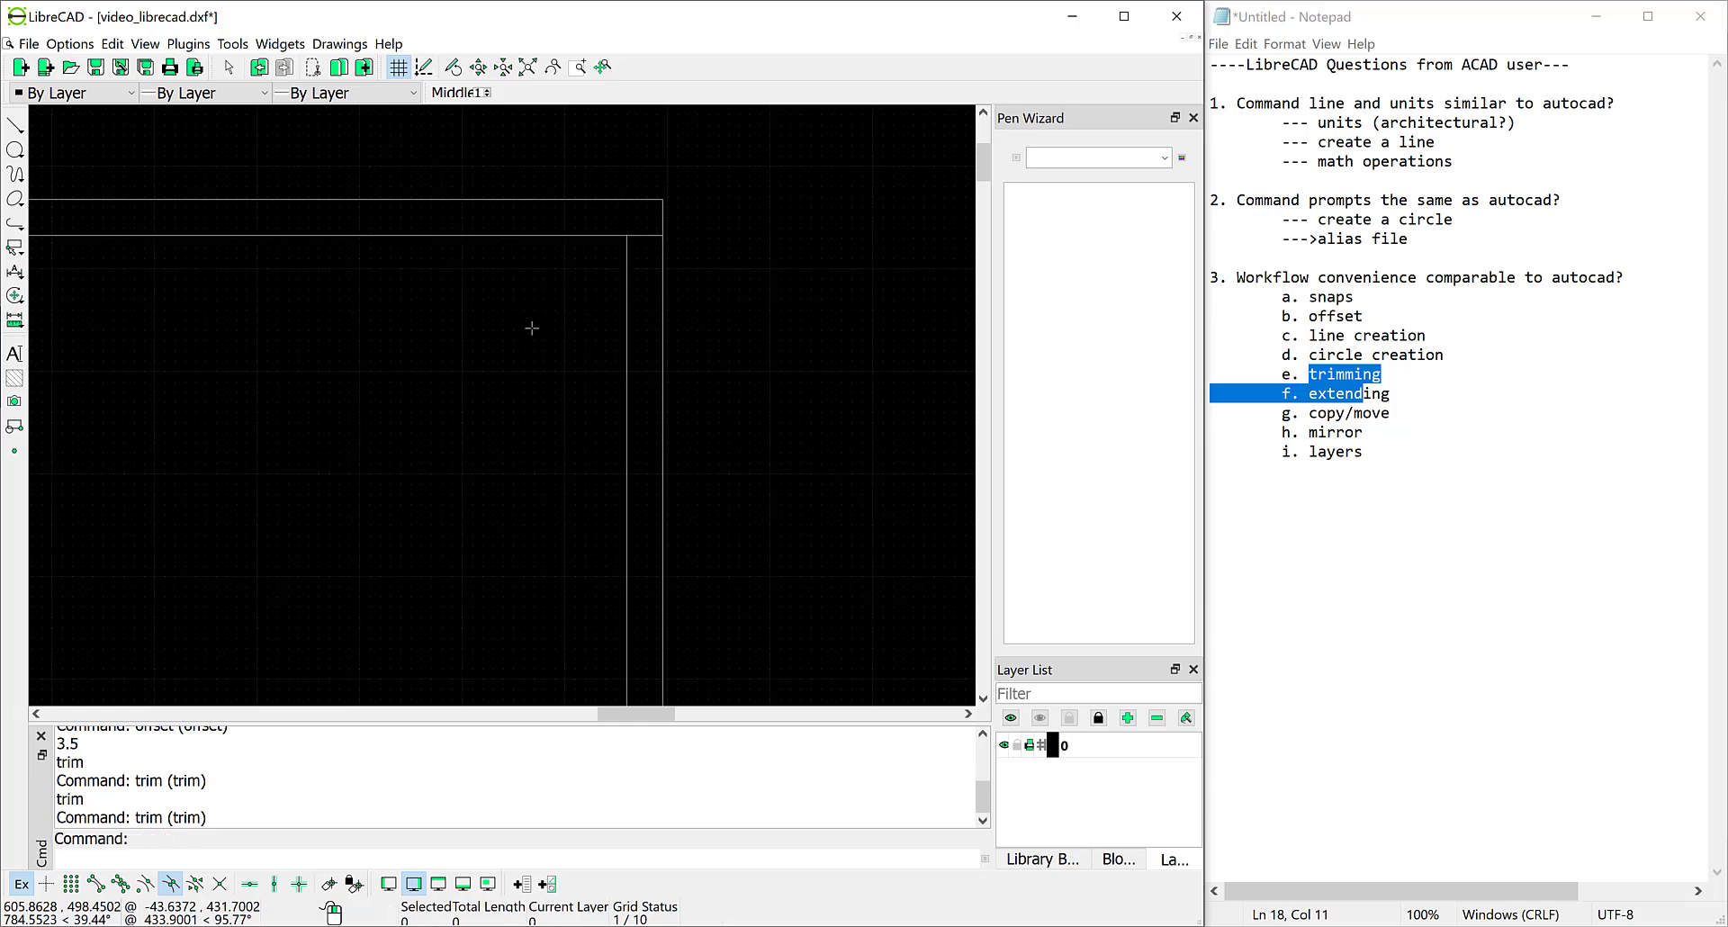
scroll(532, 327, down, 3)
scroll(311, 331, down, 8)
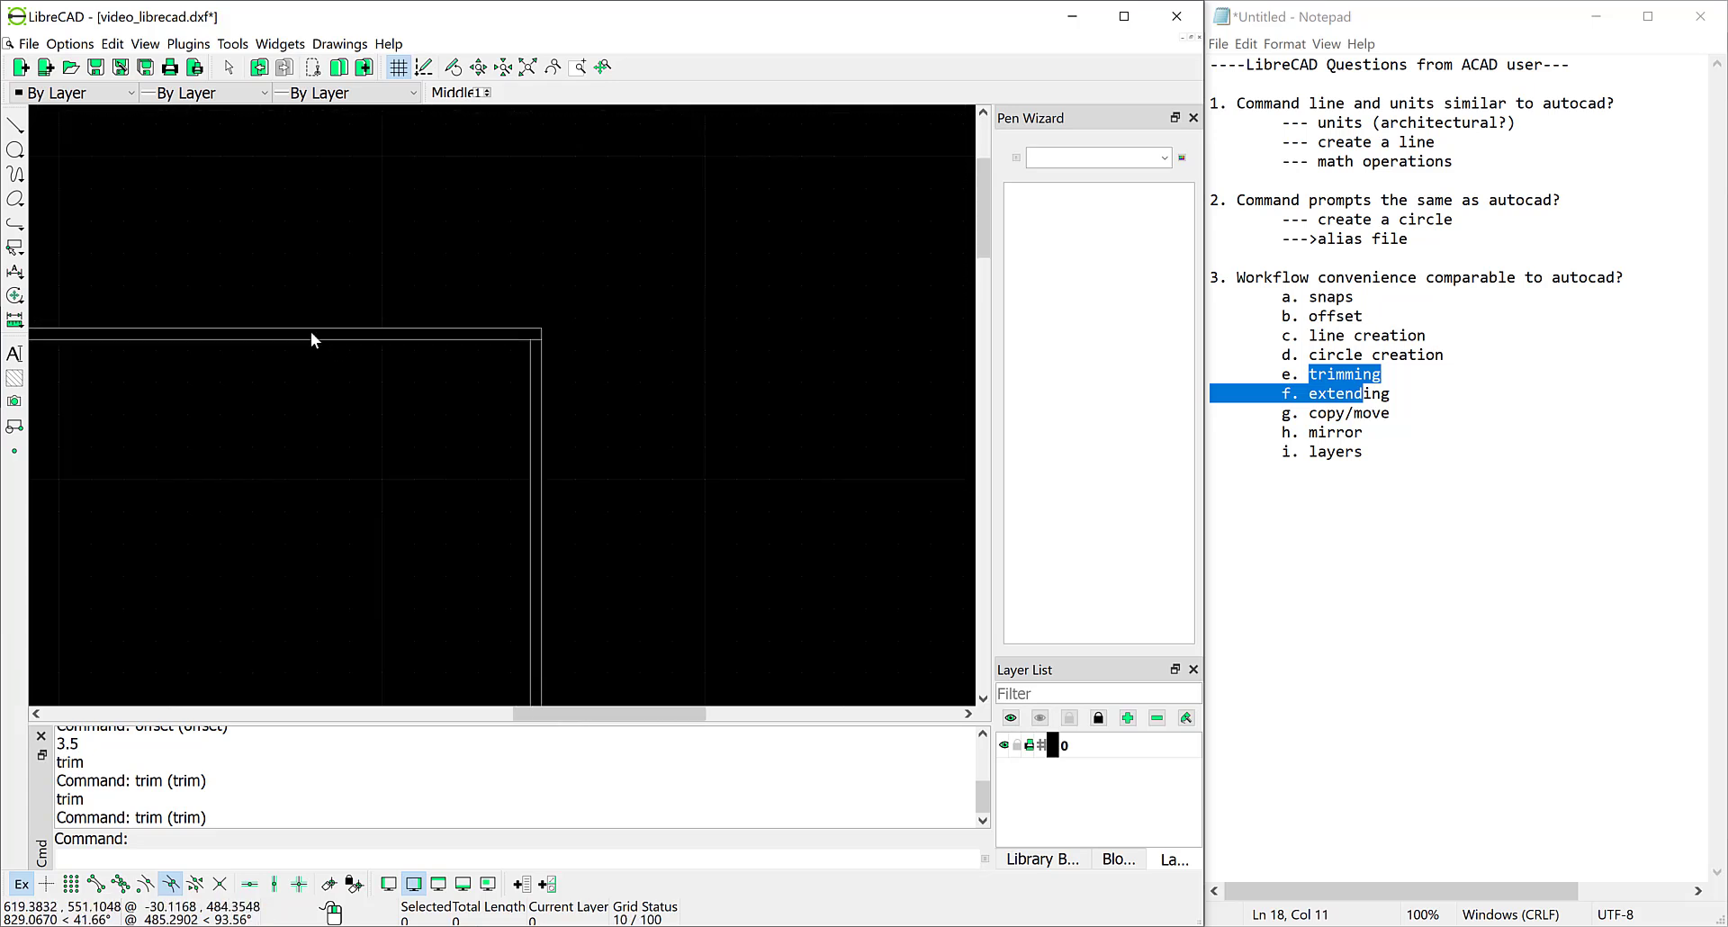
Zoom in on the rectangle's lower-left corner until the grid reads 1/10.
scroll(160, 388, up, 1)
scroll(160, 387, down, 1)
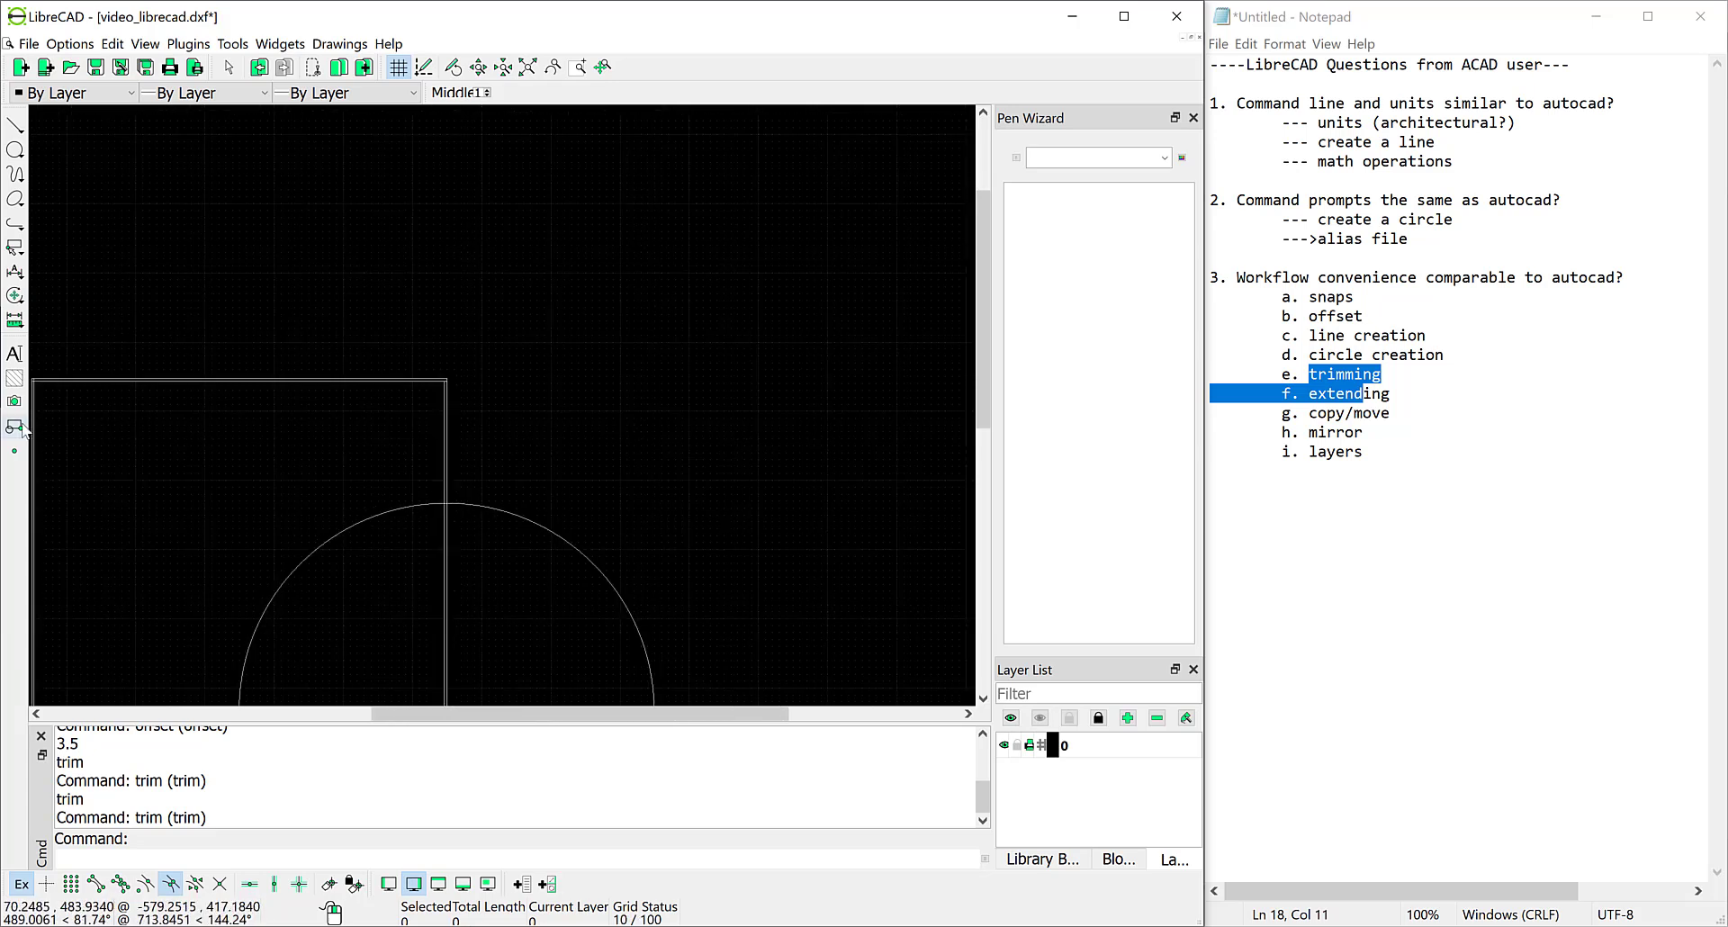
shift+scroll(61, 392, left, 2)
scroll(142, 398, up, 4)
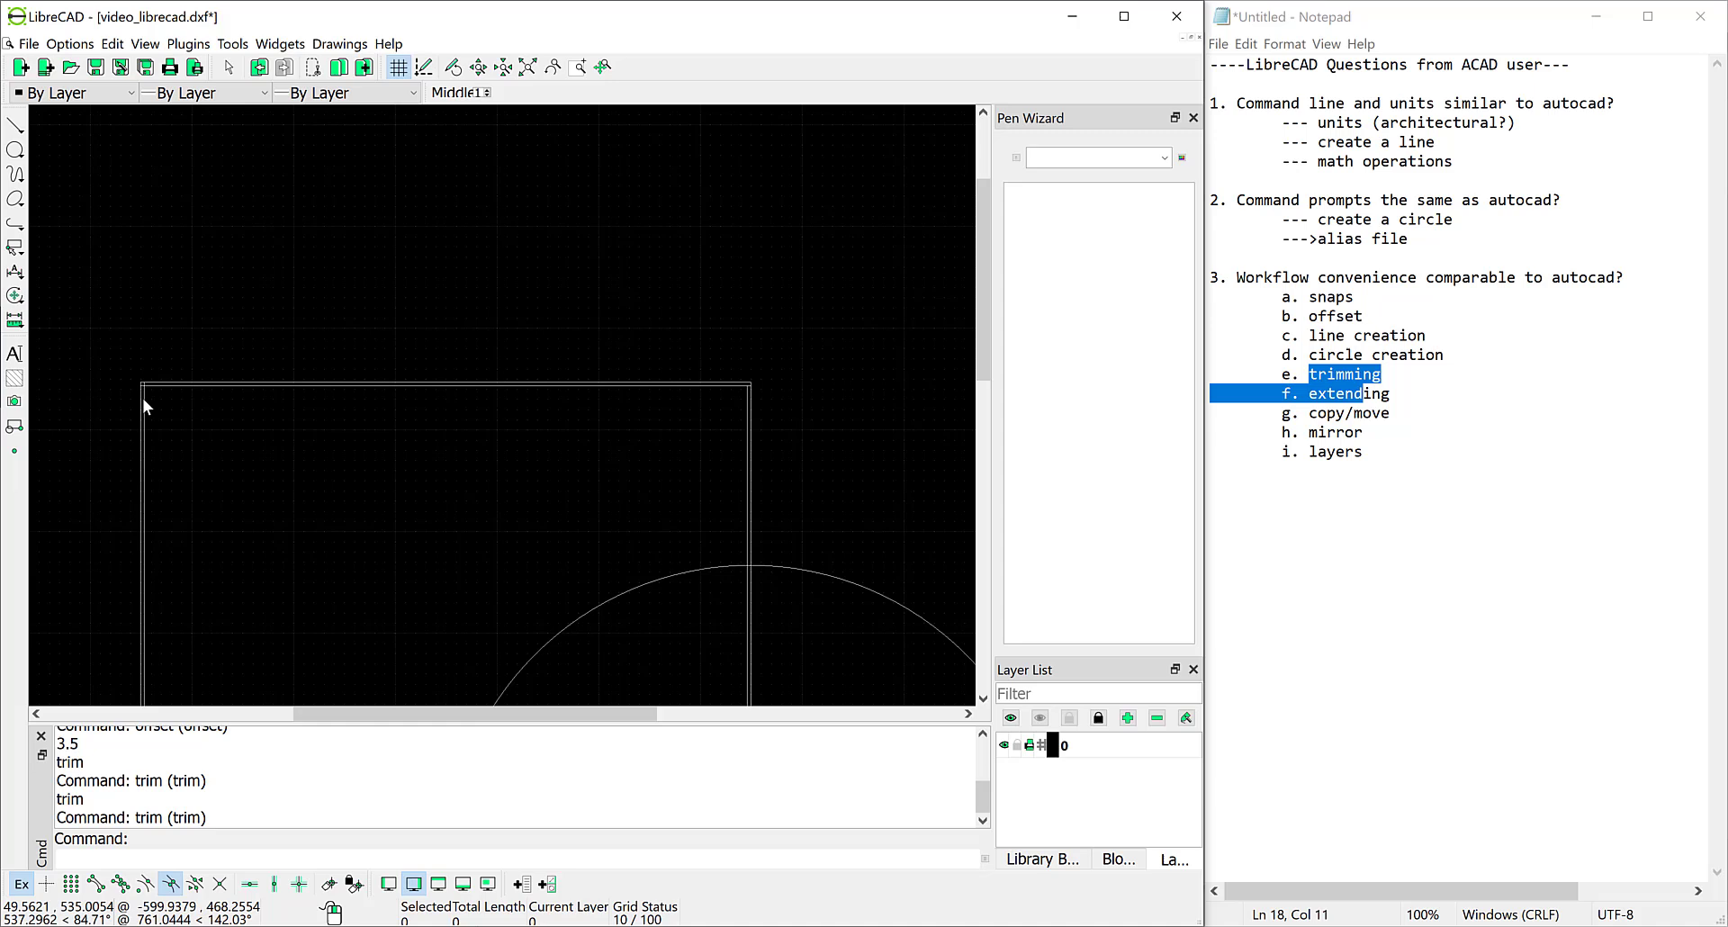
scroll(267, 365, up, 6)
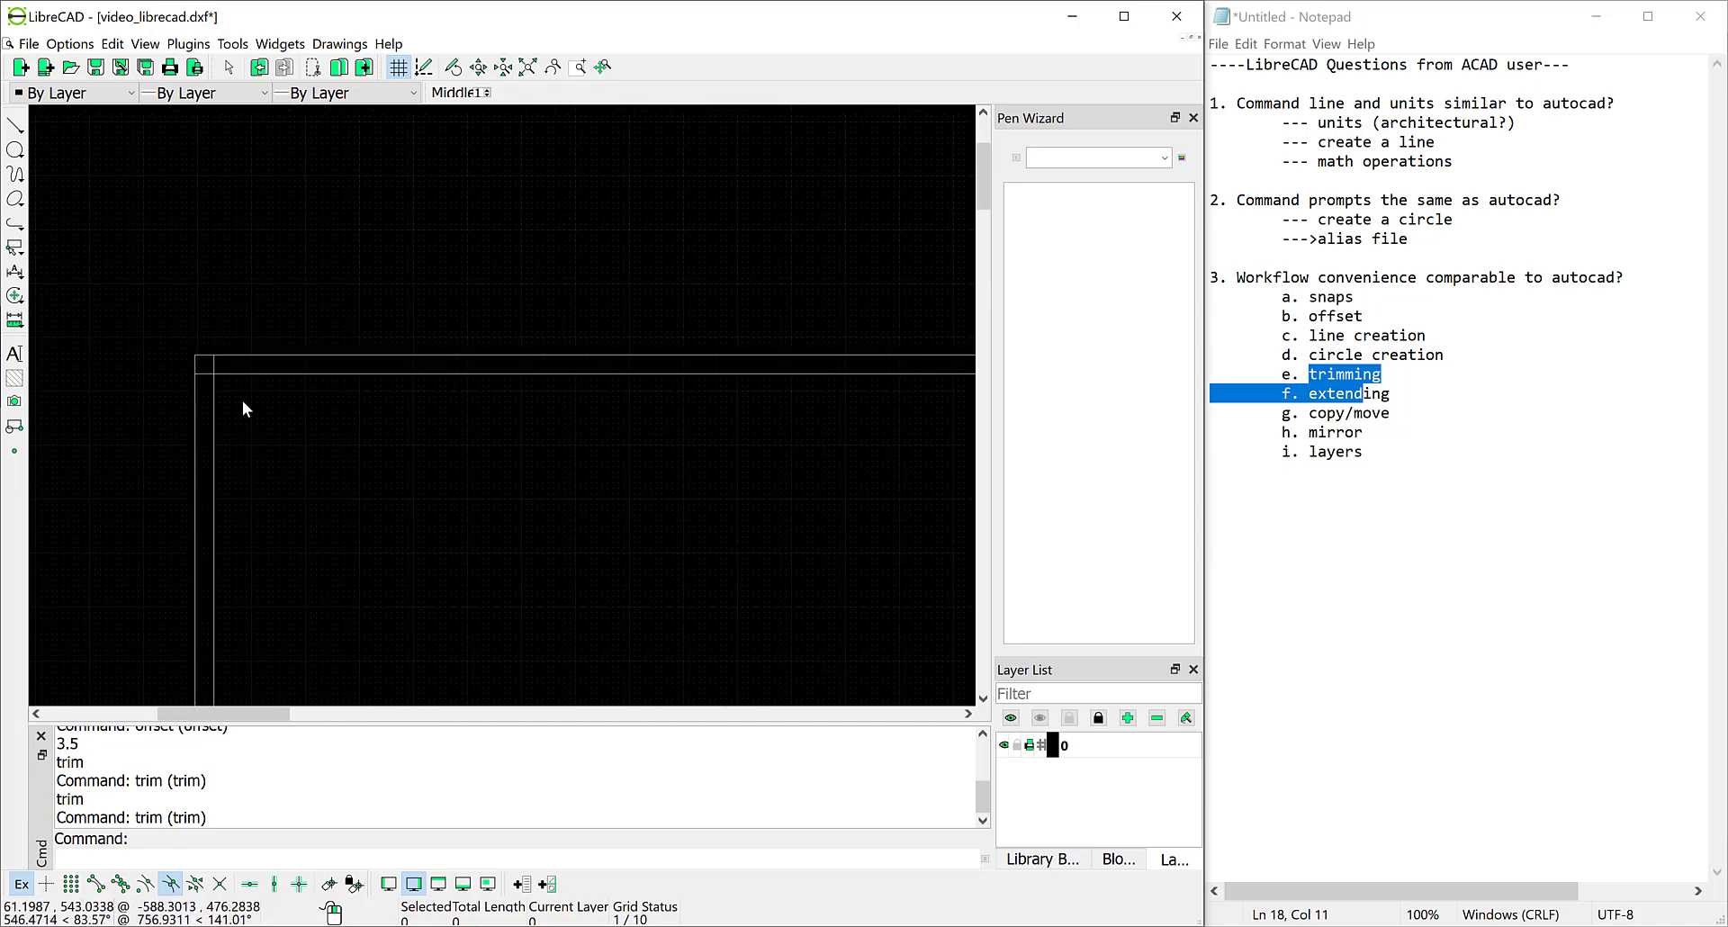
scroll(267, 388, up, 1)
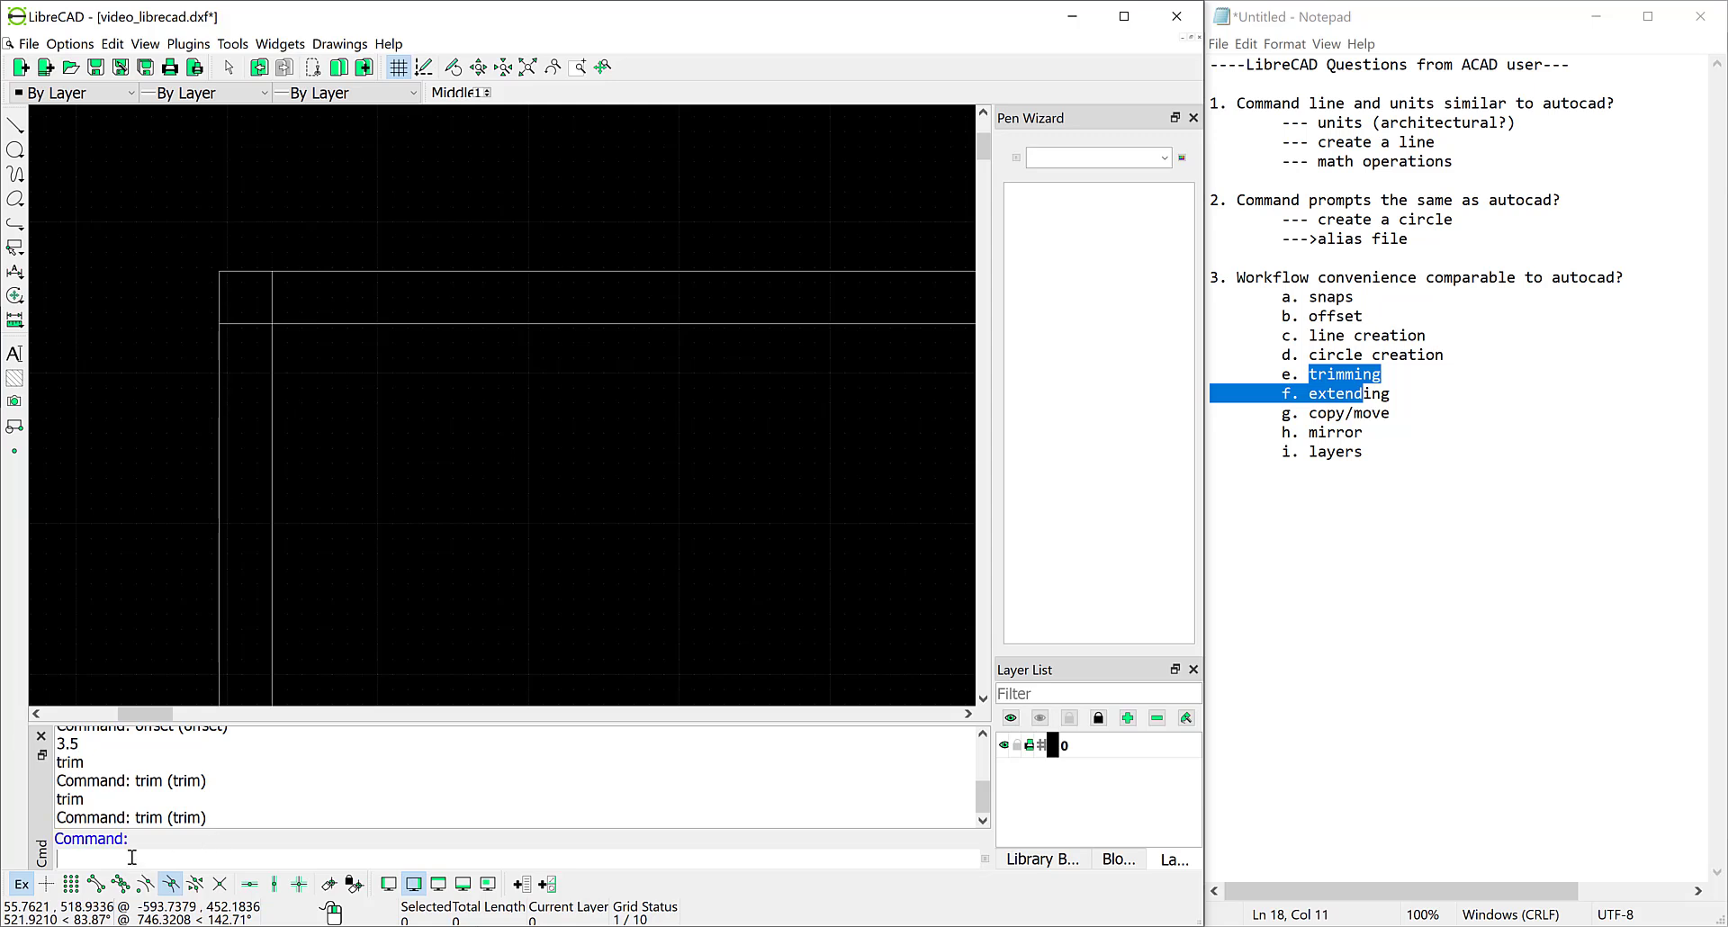
Clean an inner corner with trim2, picking the horizontal wall line and then the vertical line.
text(trim2)
key(Return)
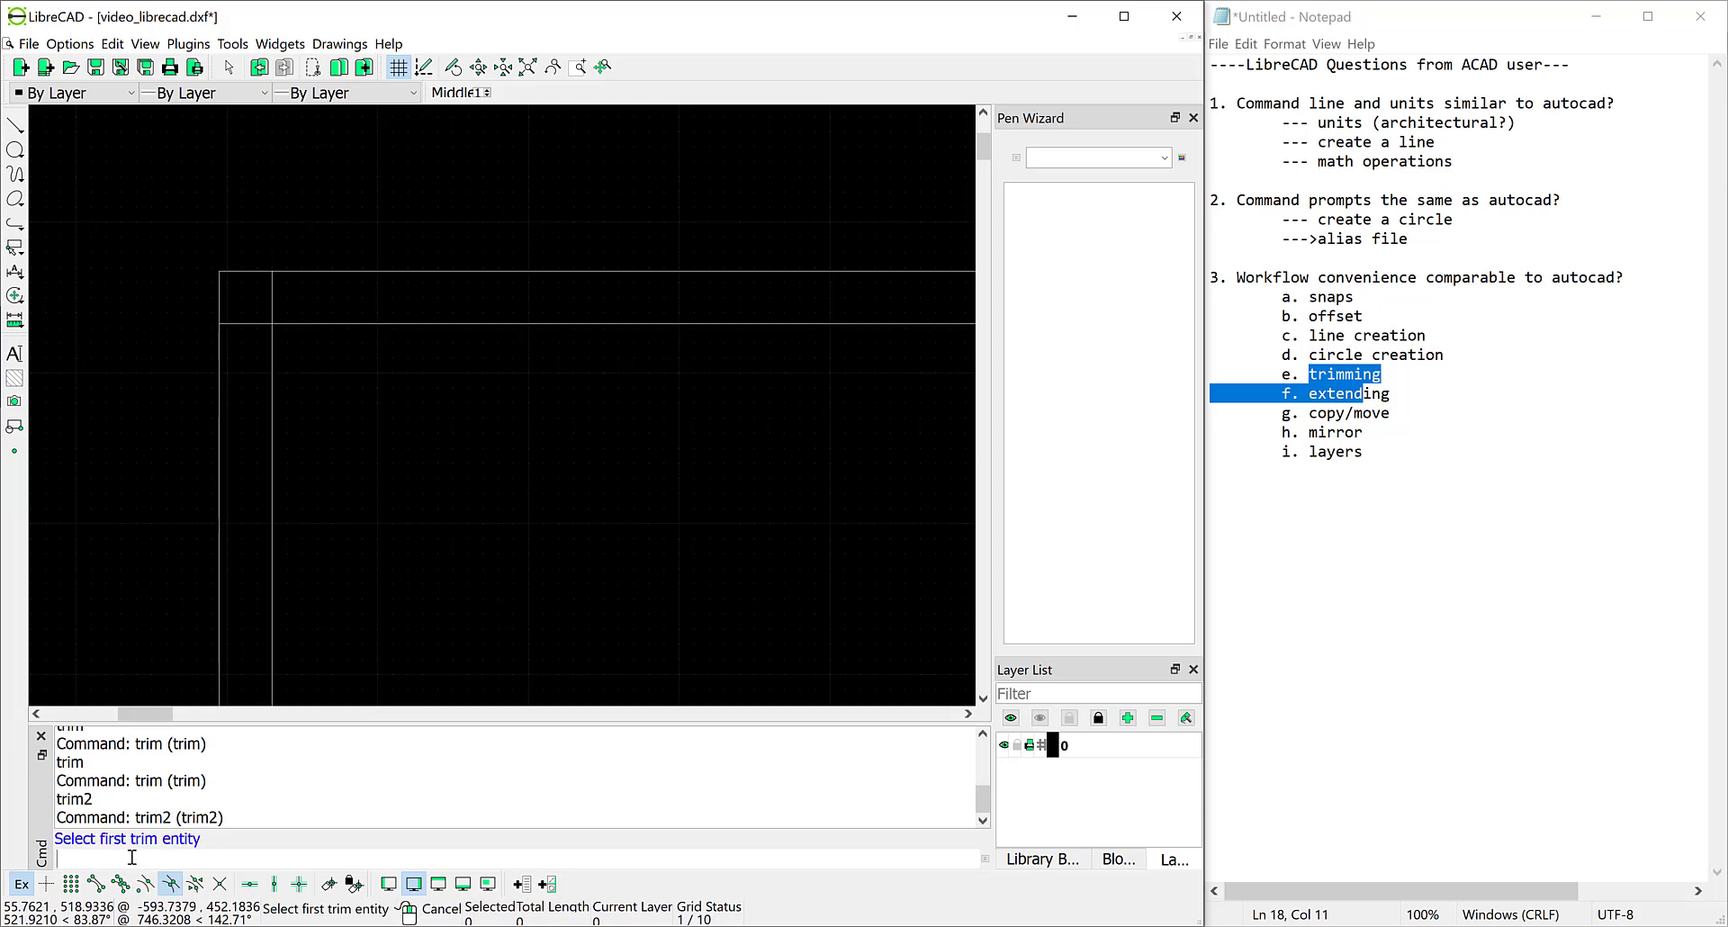
click(304, 323)
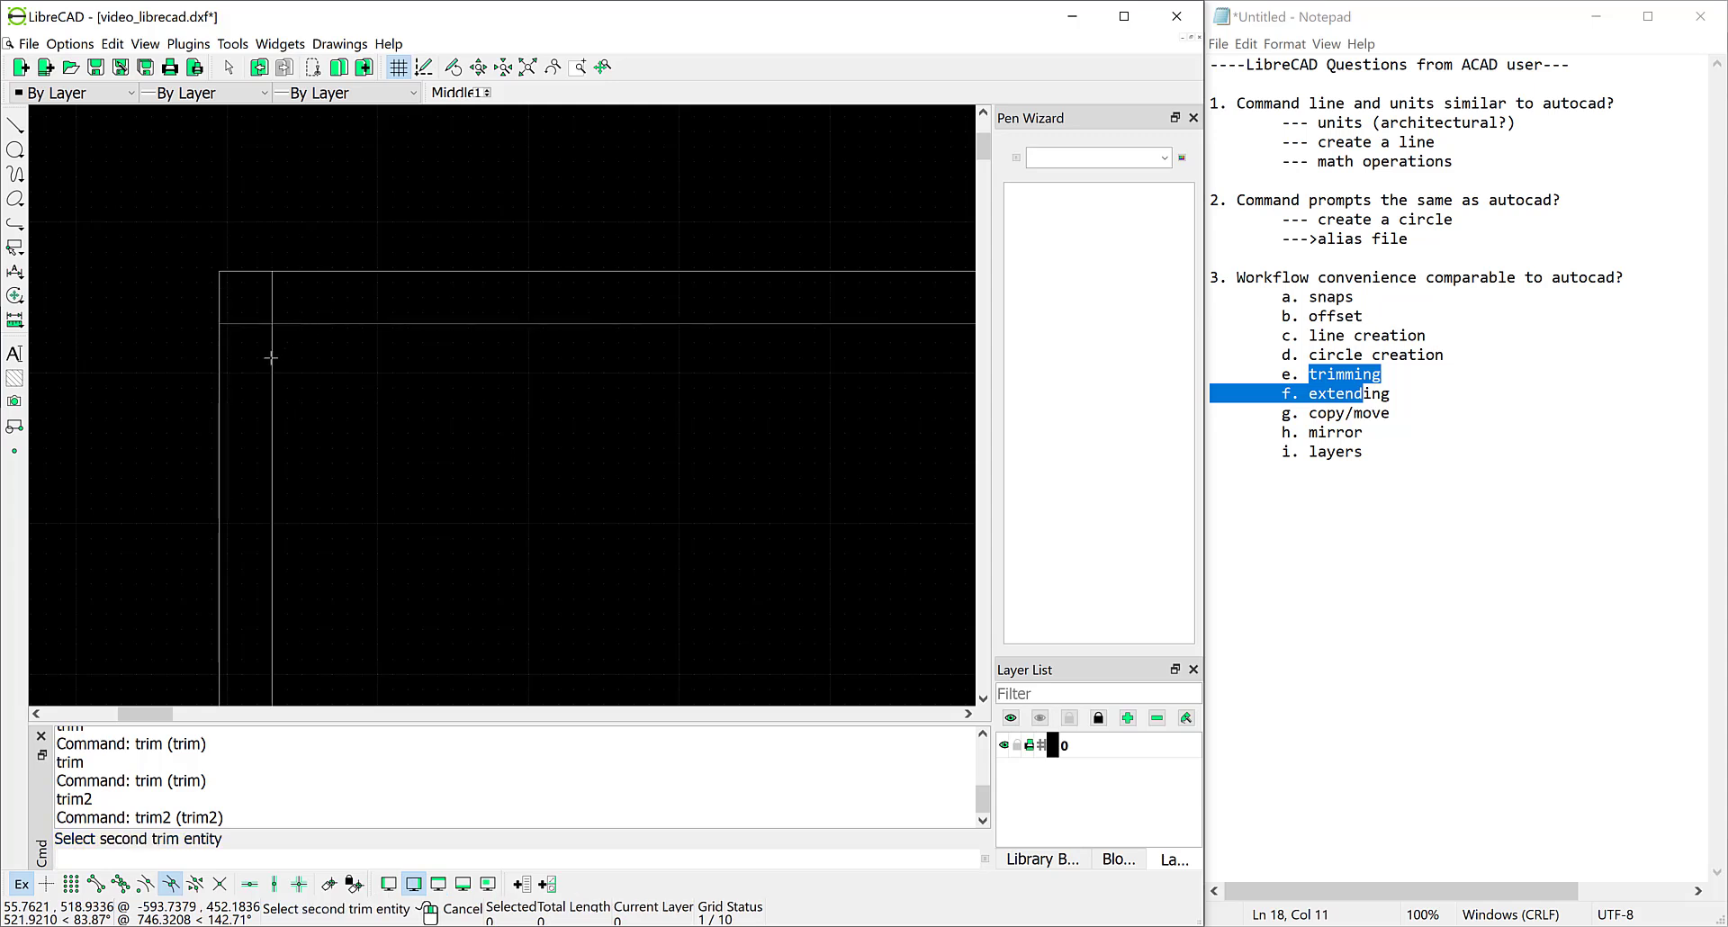
click(271, 357)
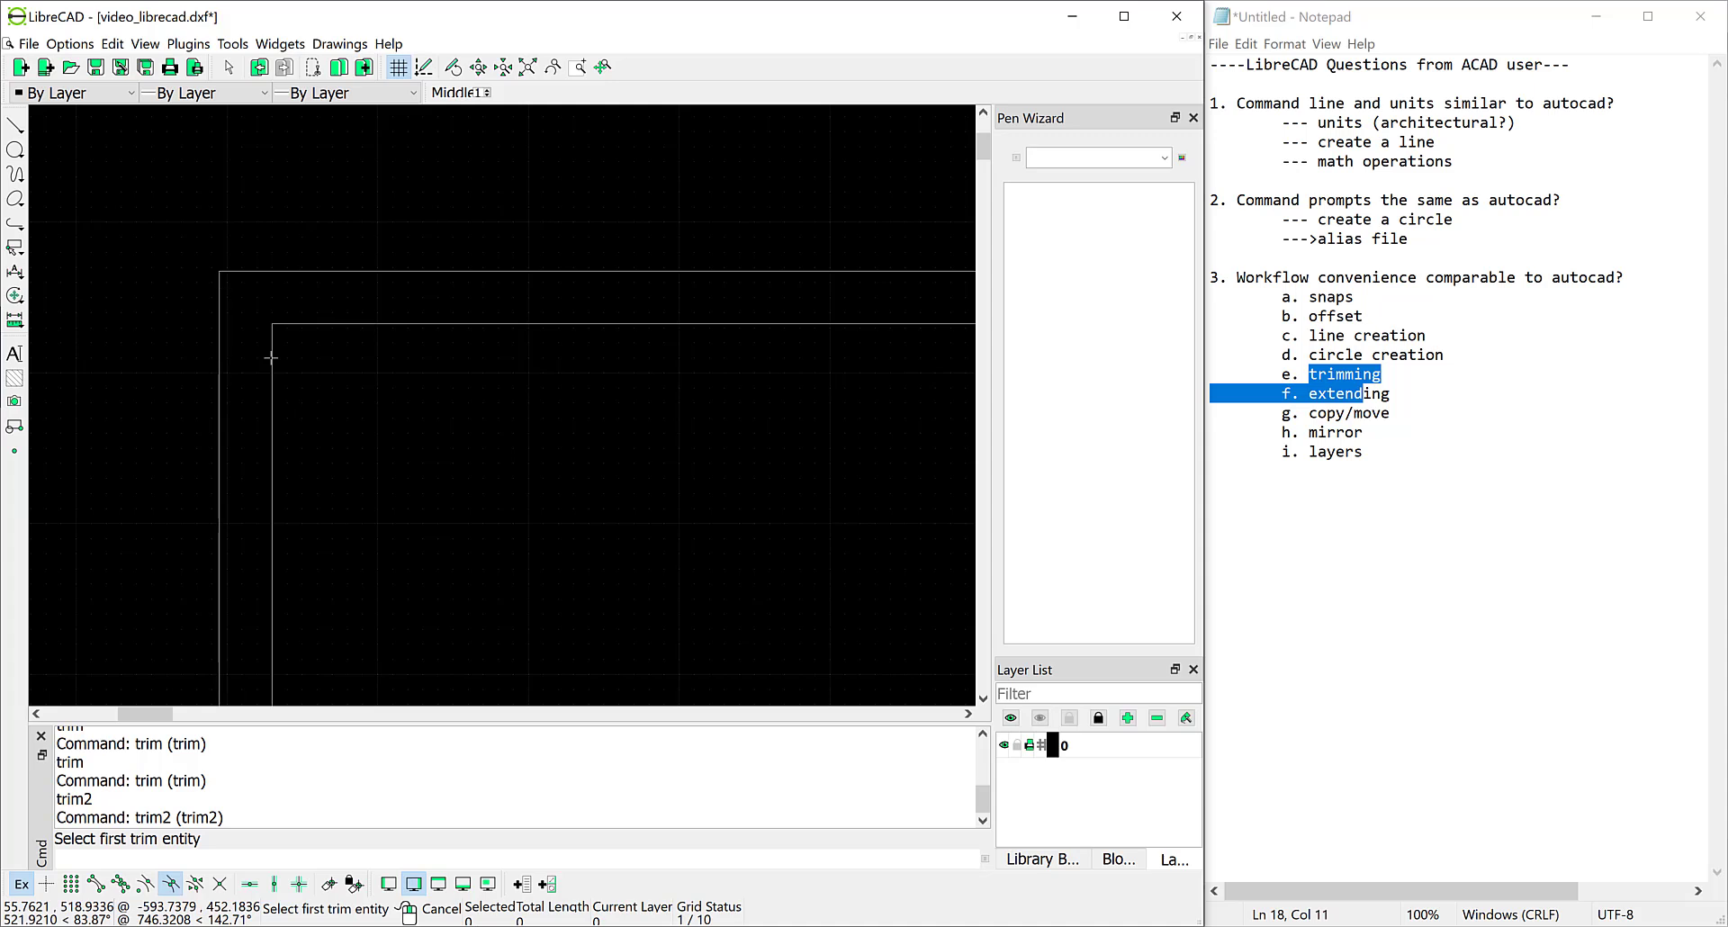
right_click(281, 364)
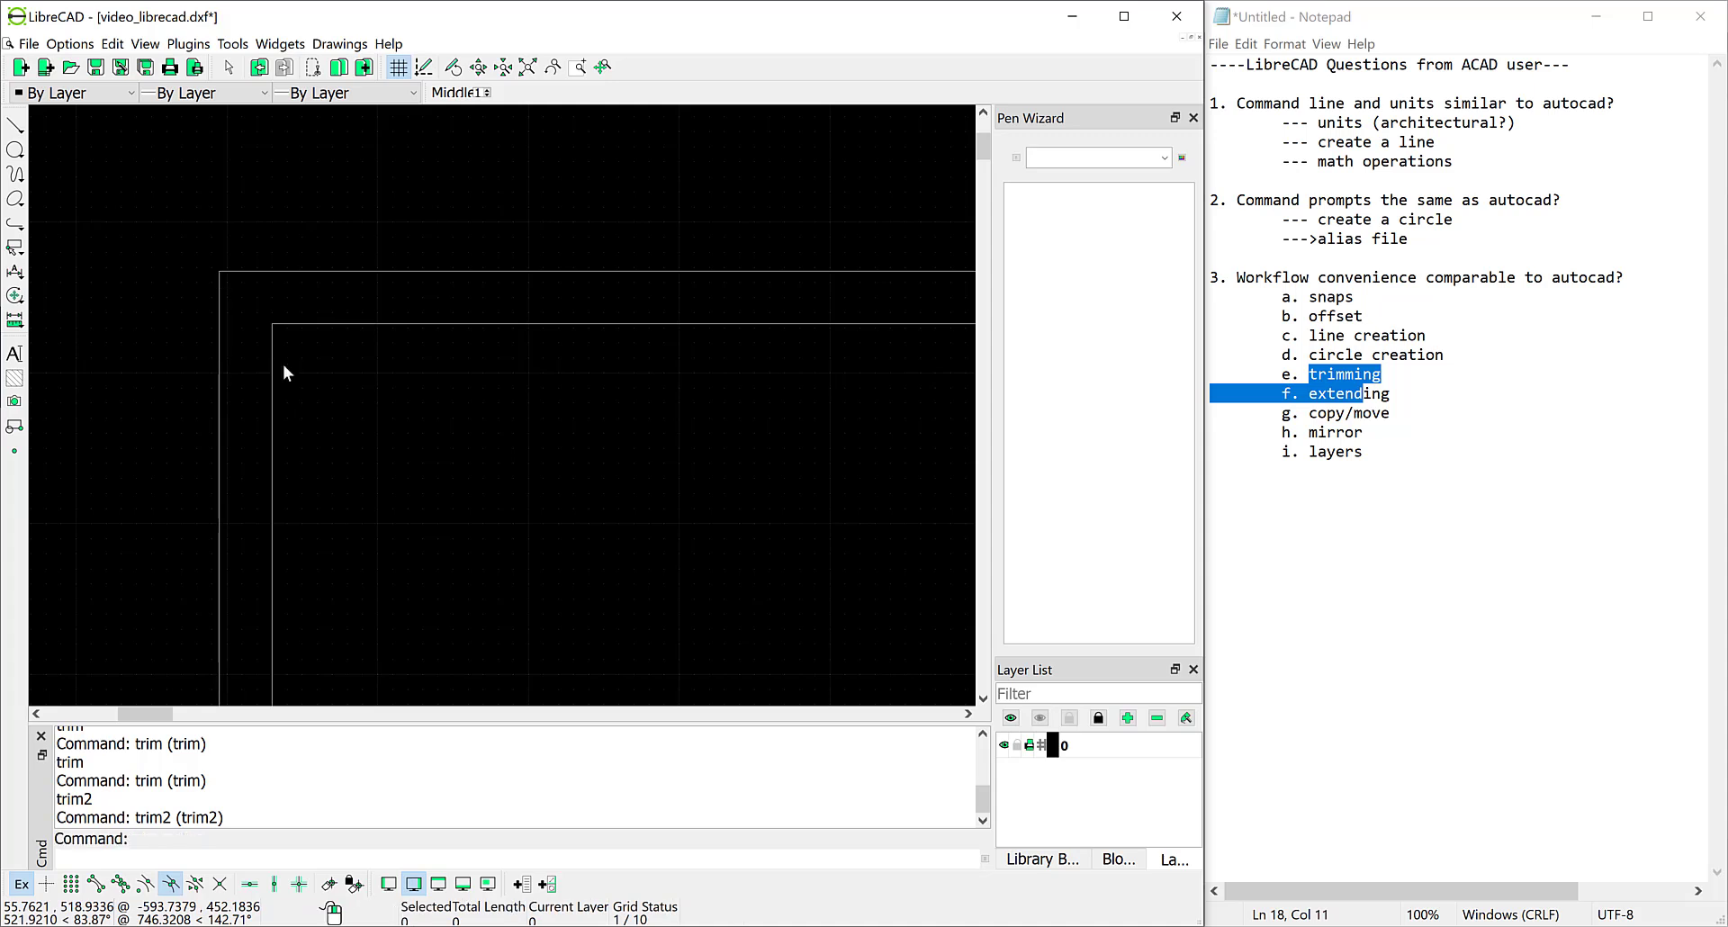
scroll(326, 387, down, 7)
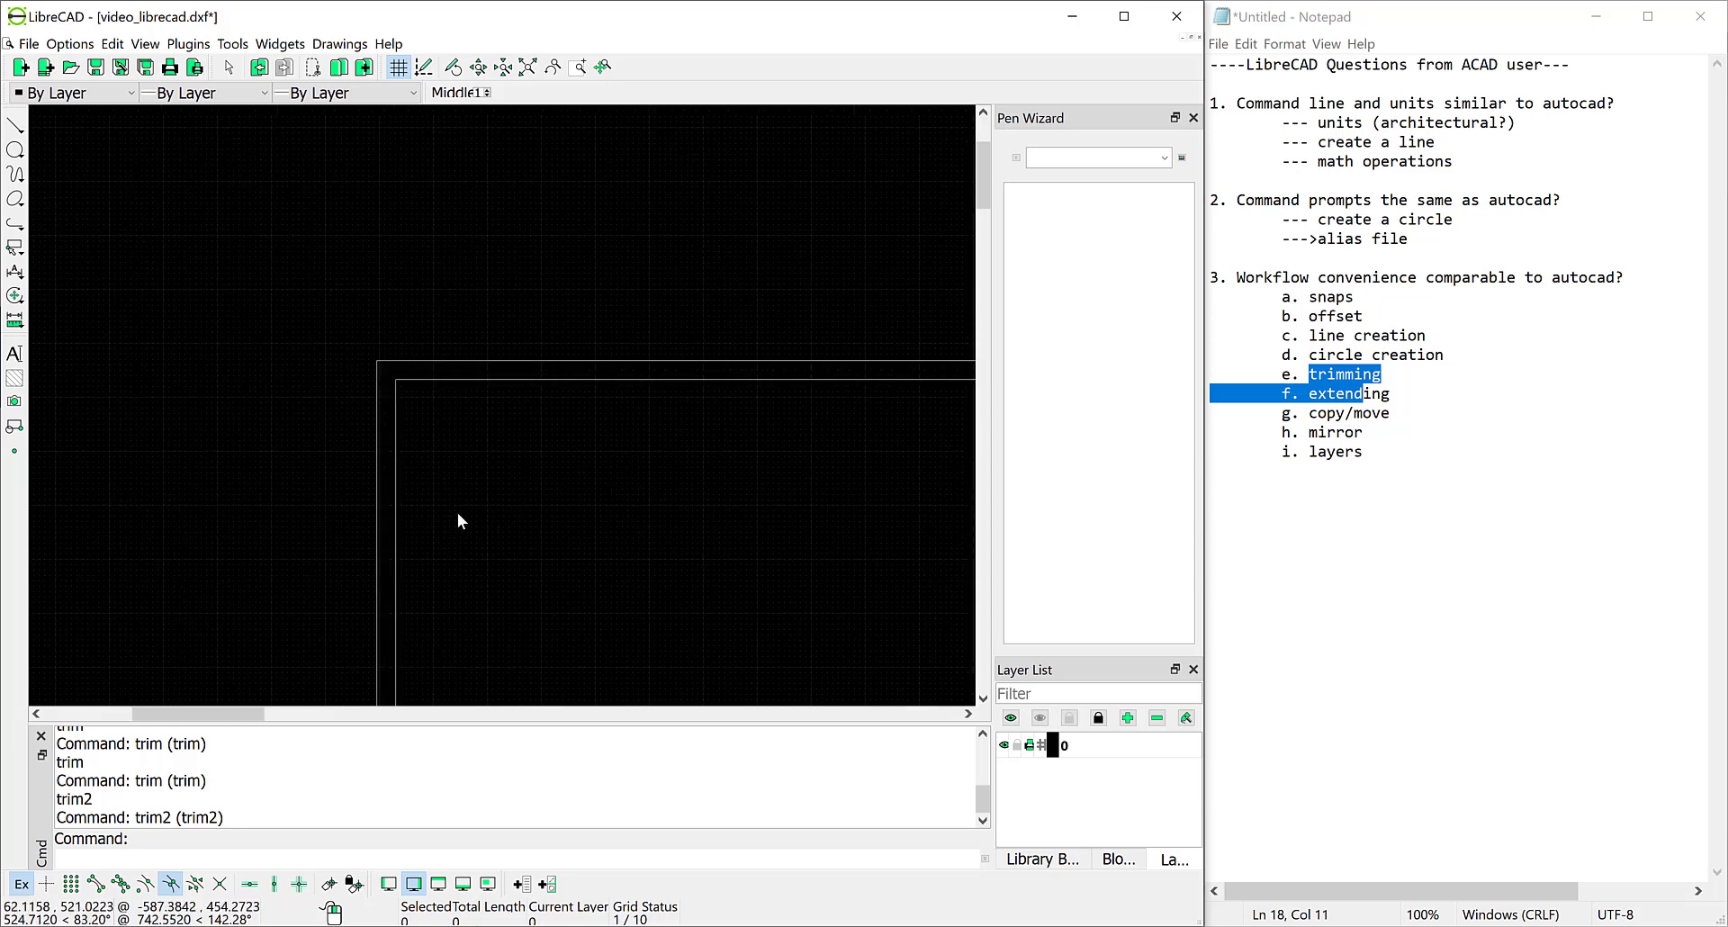
scroll(492, 565, down, 6)
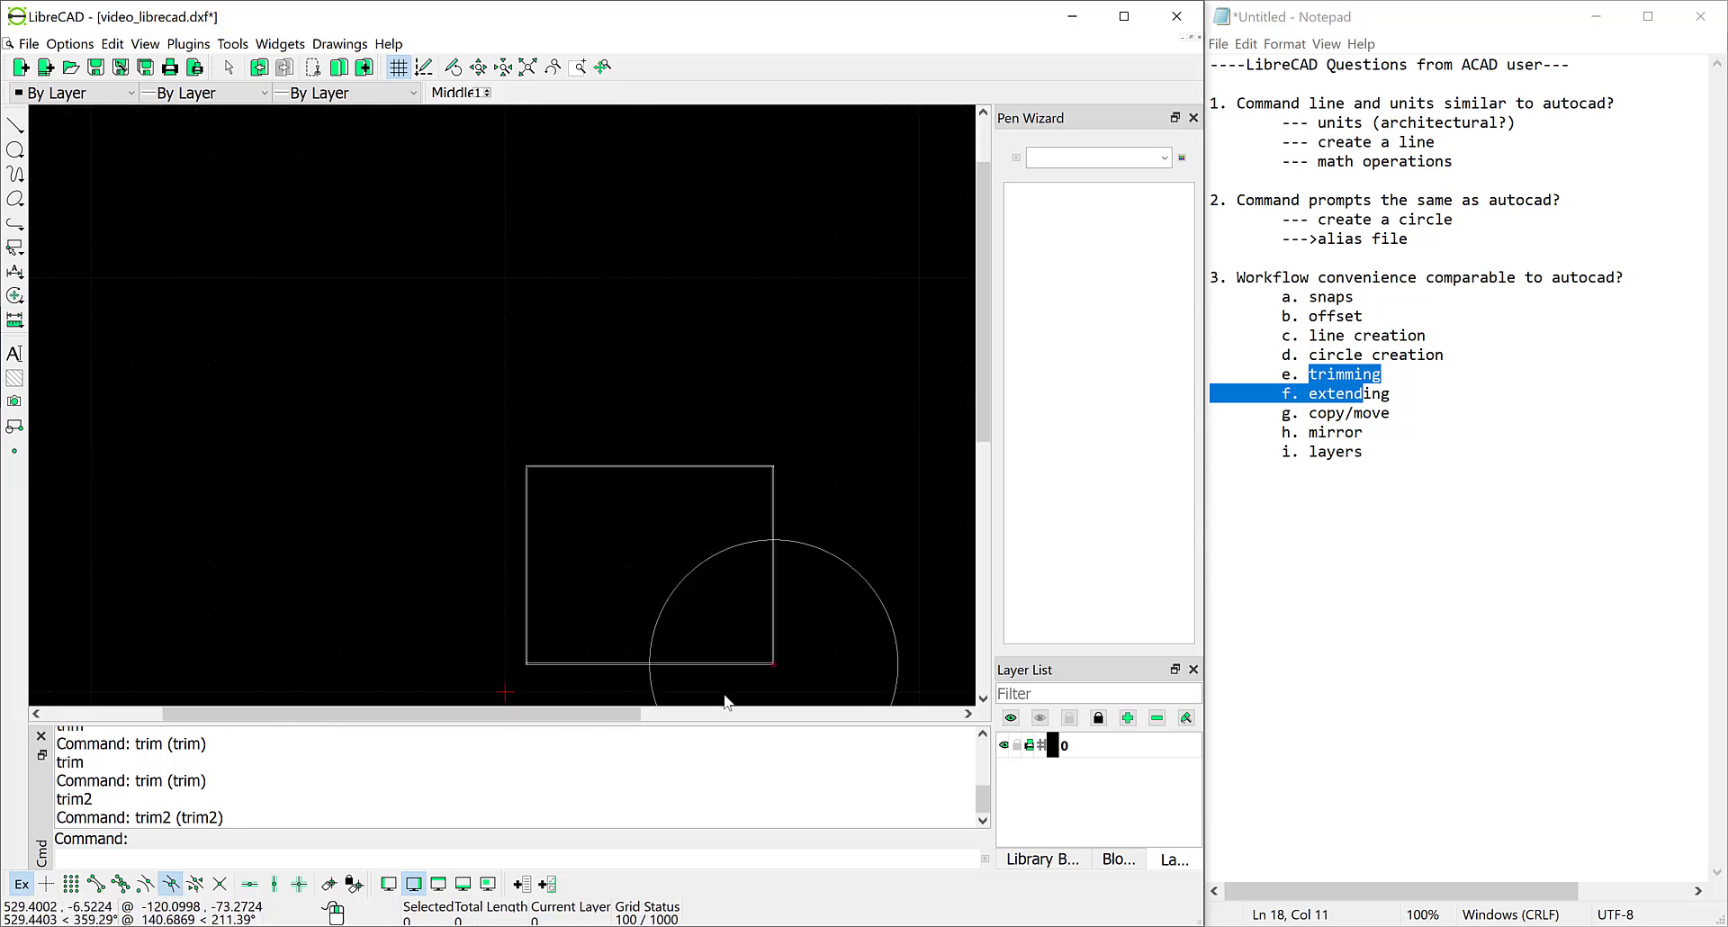
scroll(524, 597, up, 6)
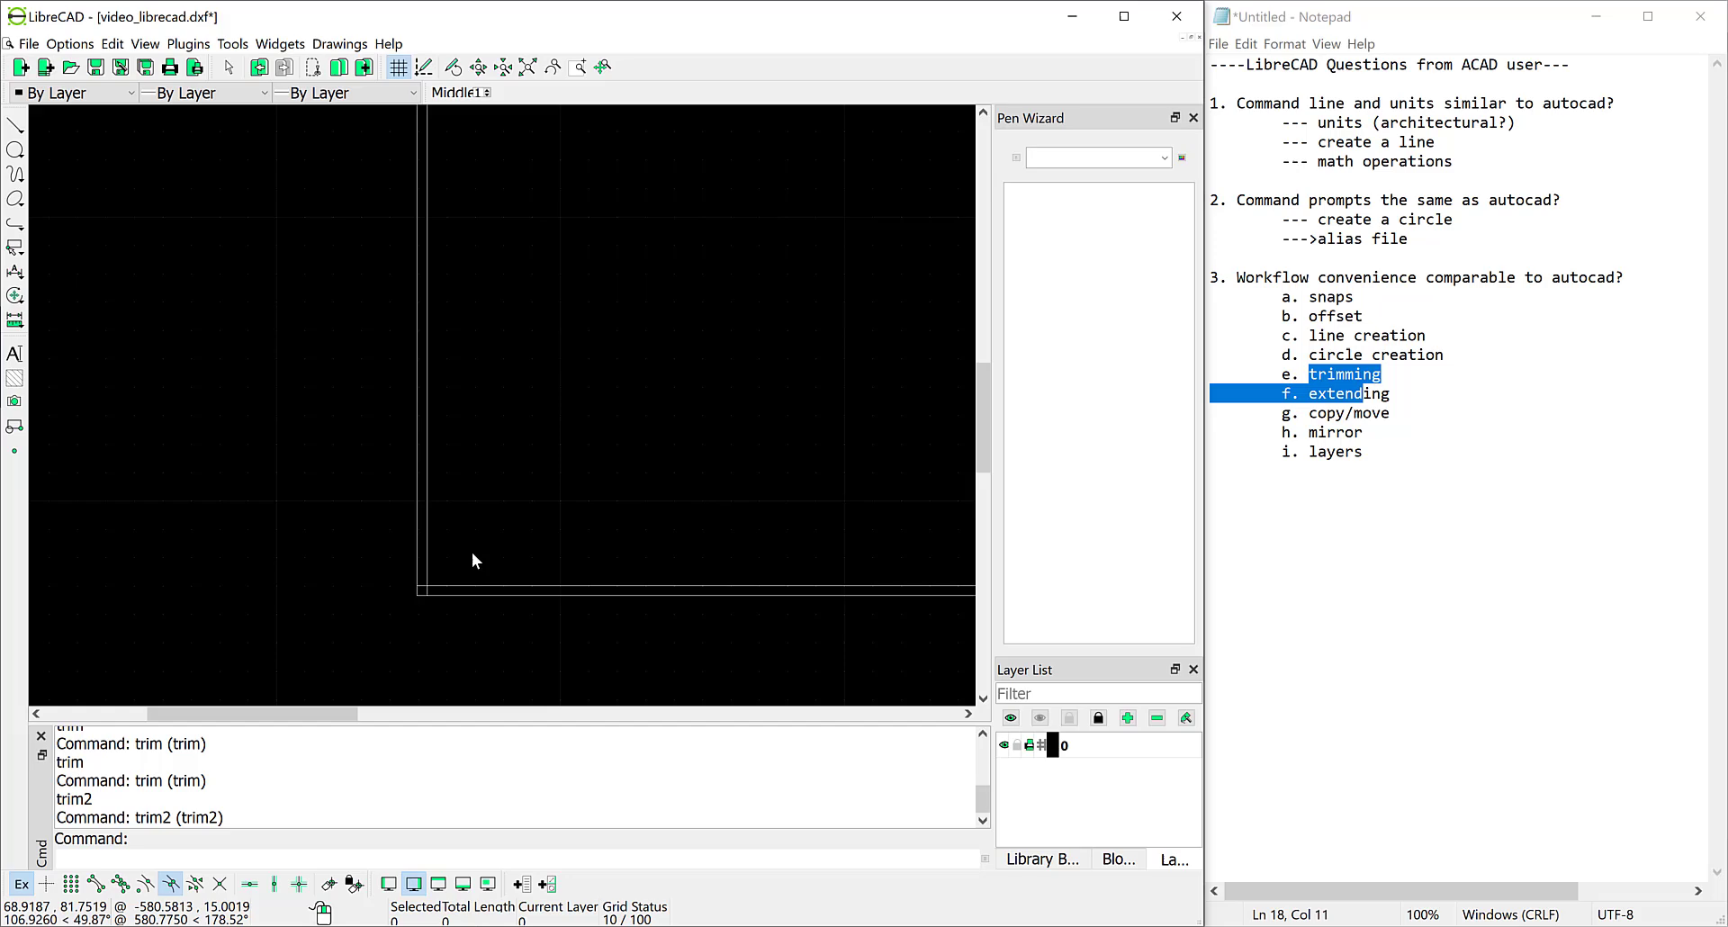
scroll(444, 558, up, 4)
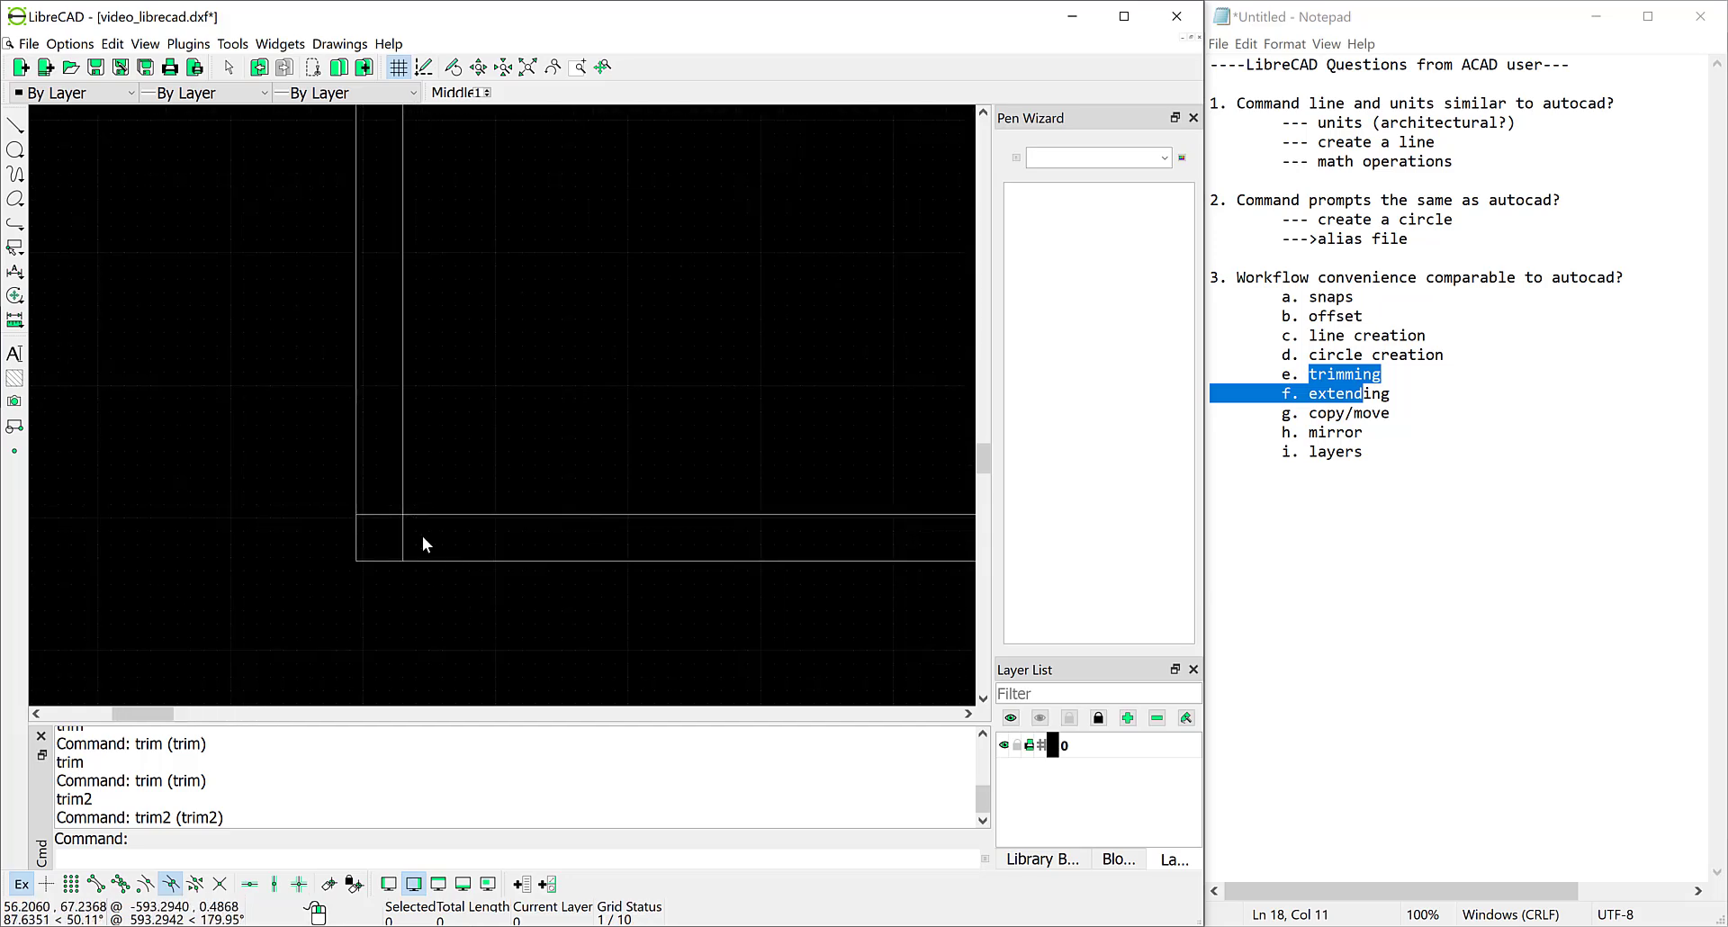
Run trim2 on the horizontal and vertical inner wall lines so the lower-left corner meets cleanly.
click(172, 855)
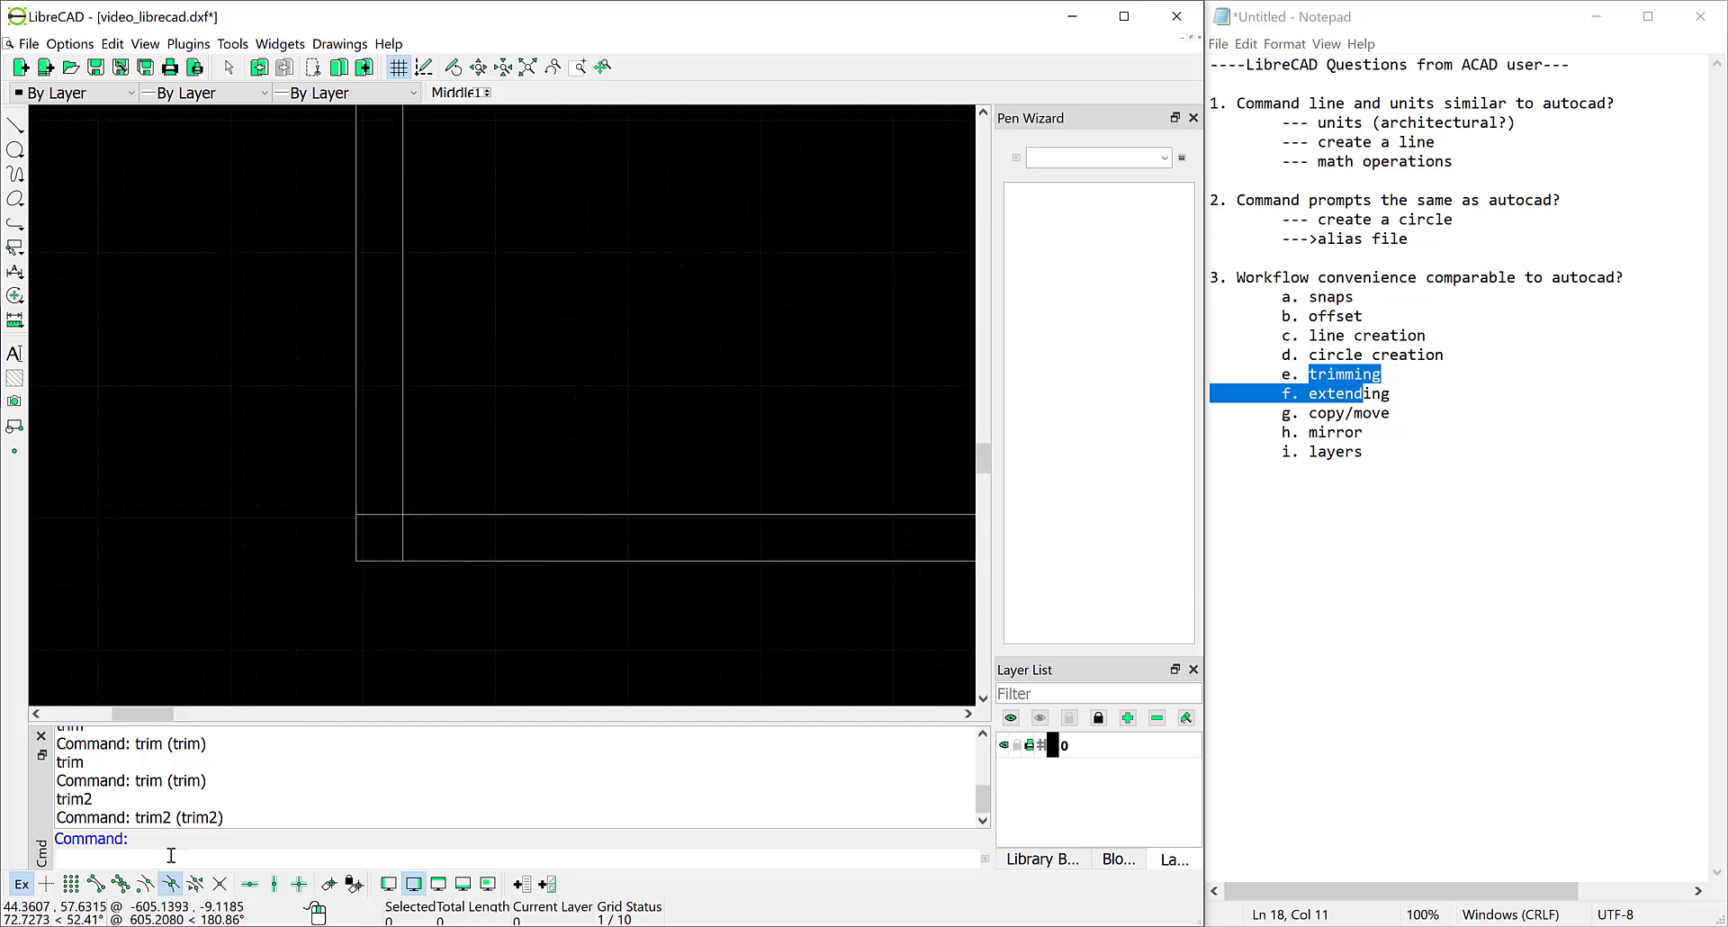
text(trim2)
key(Return)
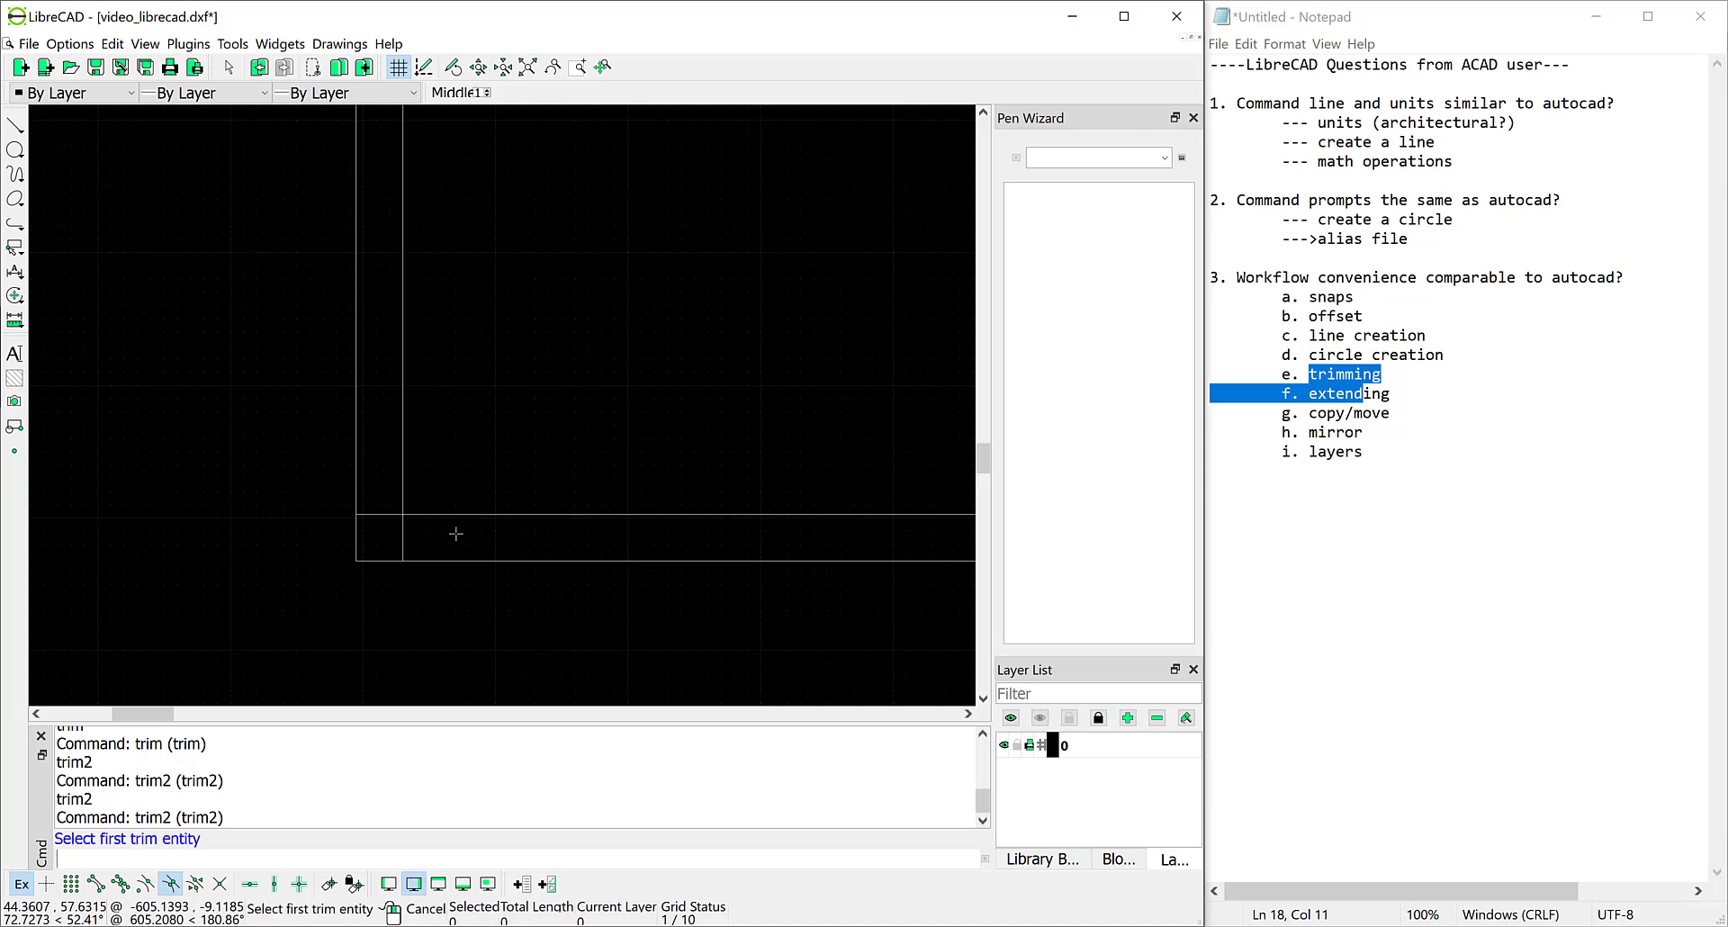
click(433, 514)
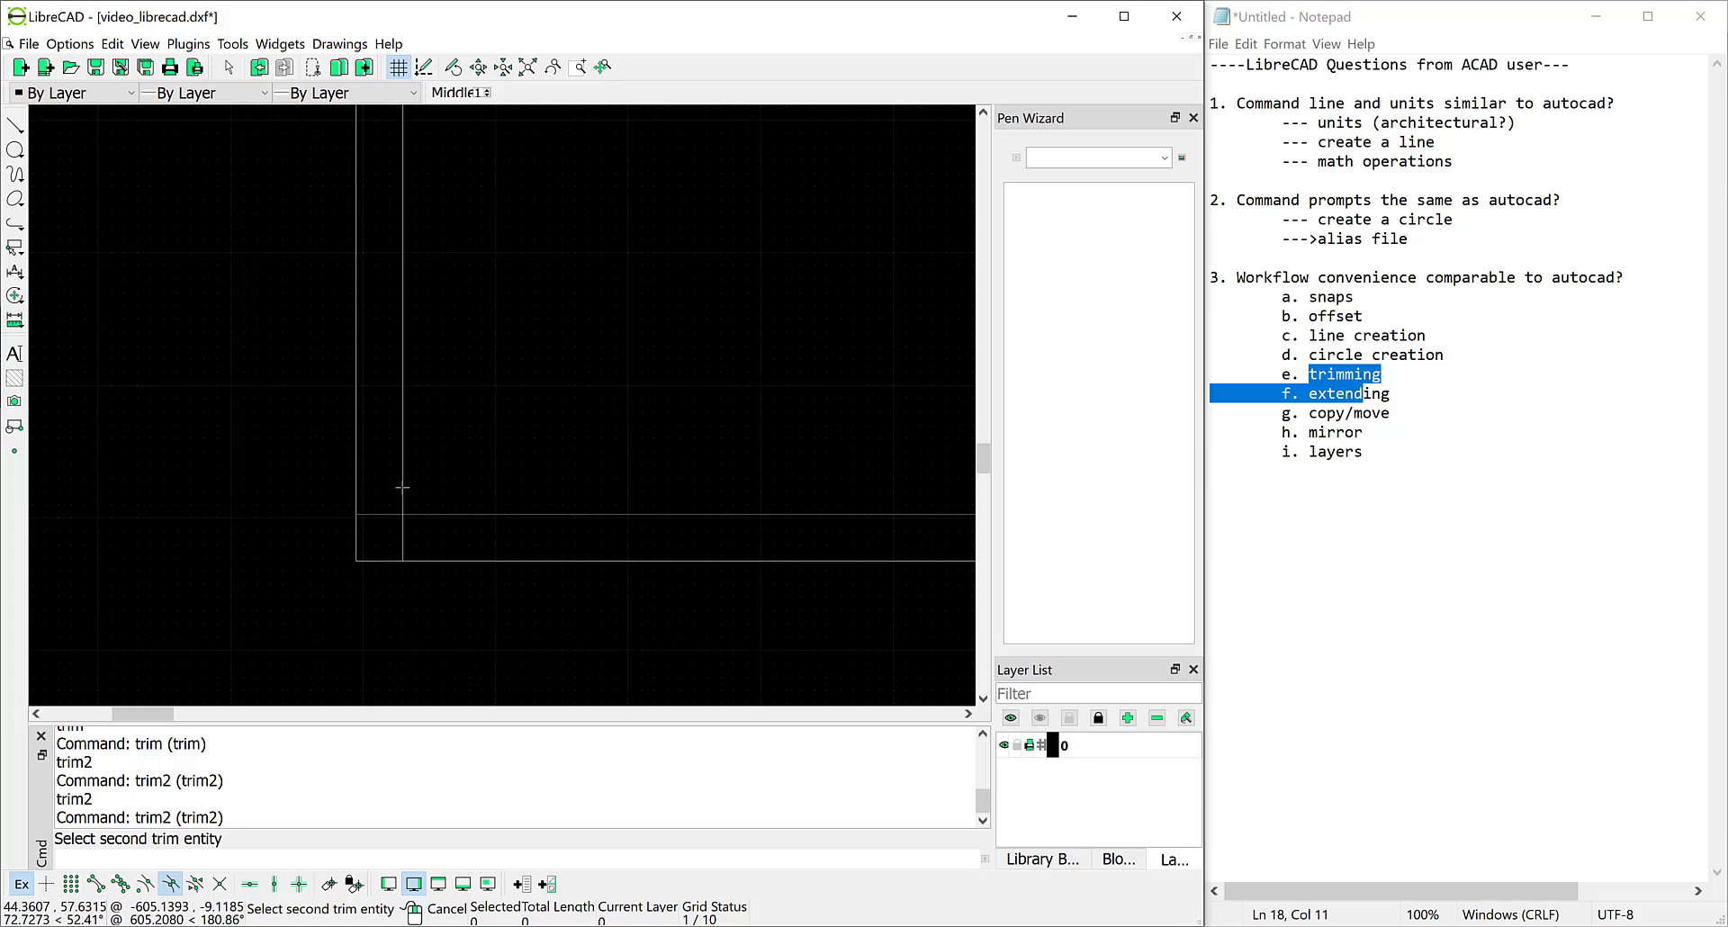
click(402, 486)
key(Escape)
scroll(510, 468, down, 6)
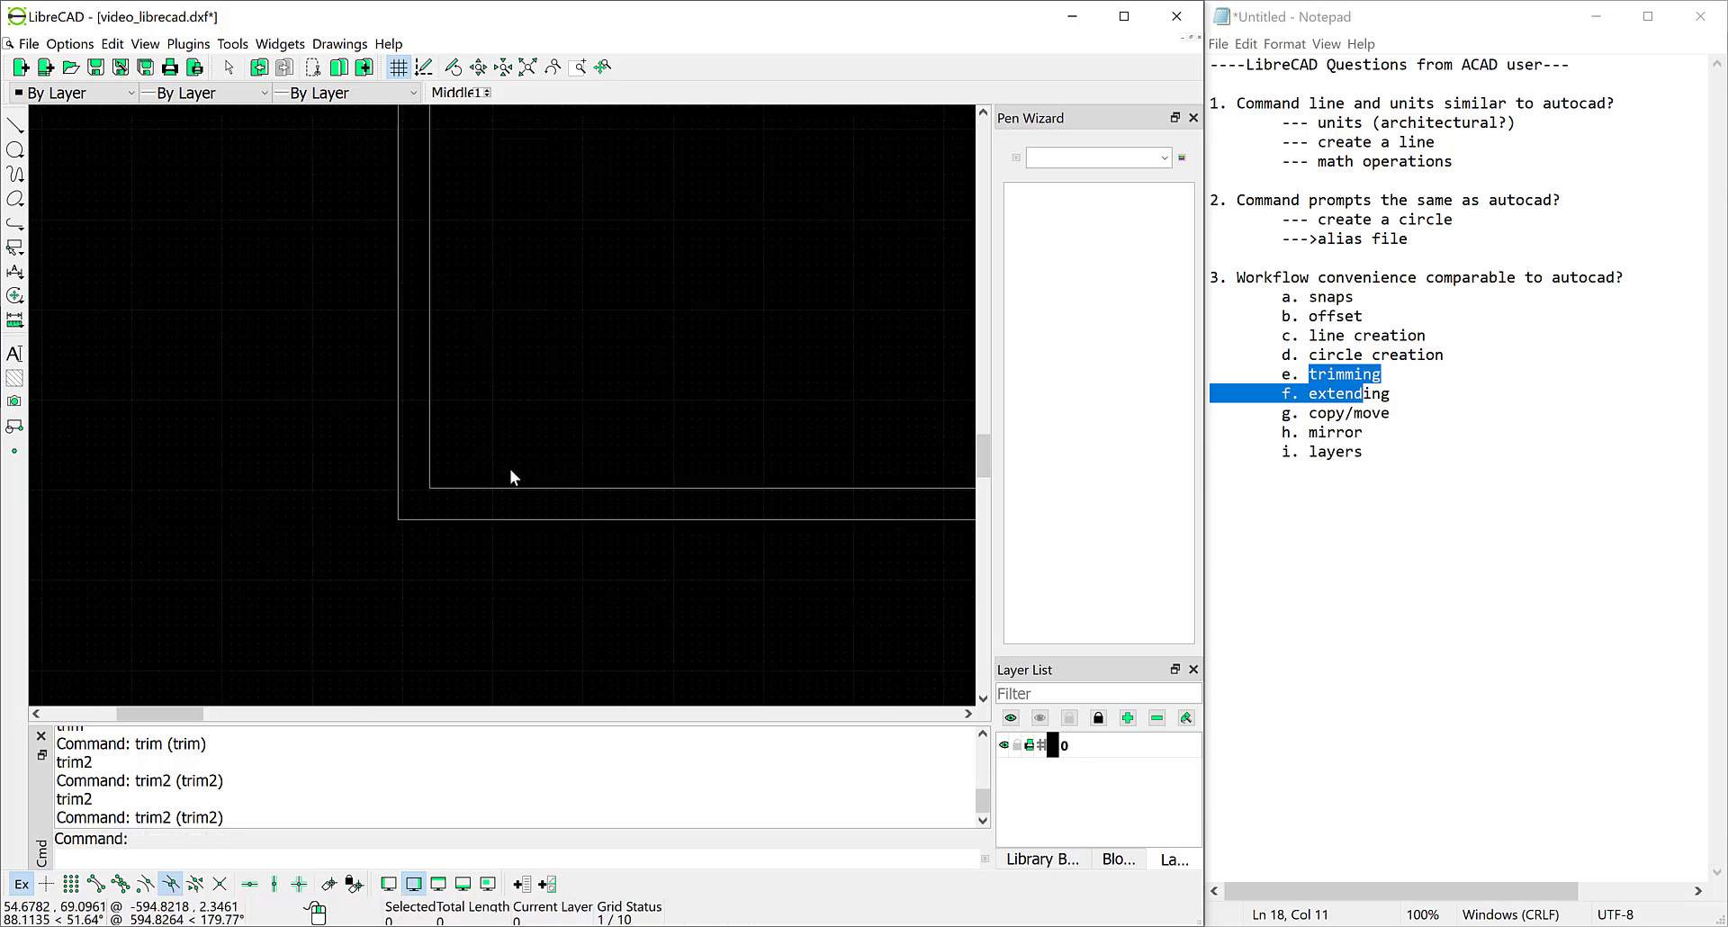
scroll(626, 414, down, 3)
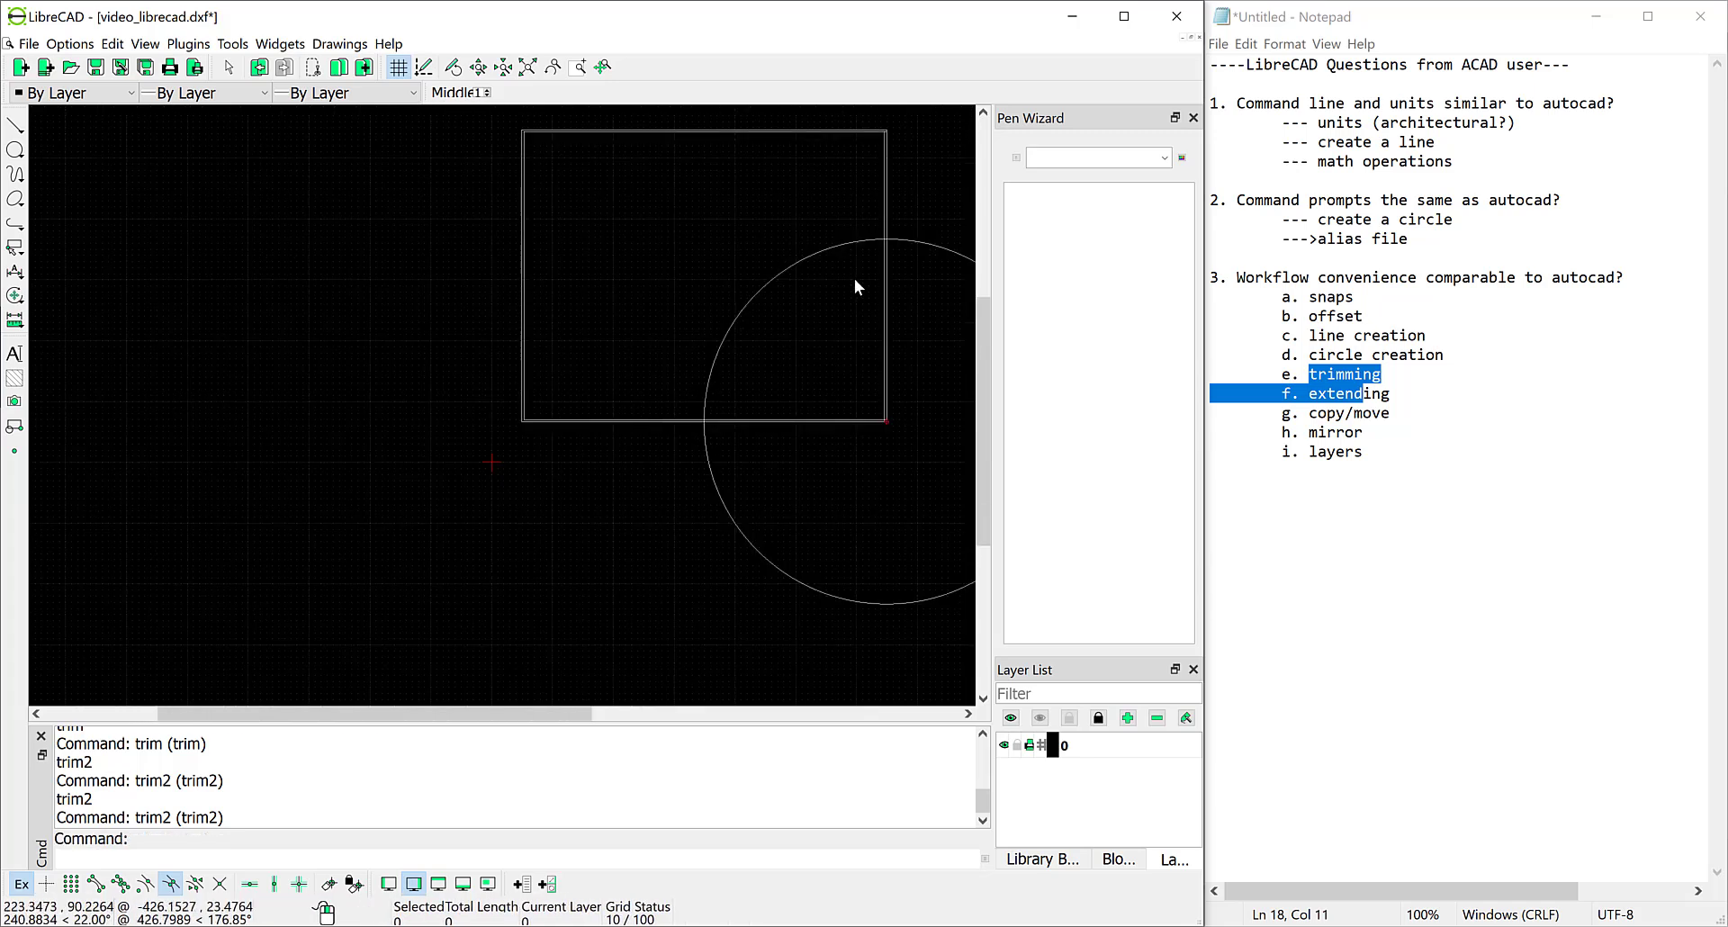
scroll(874, 267, up, 1)
scroll(873, 268, up, 1)
scroll(864, 244, up, 2)
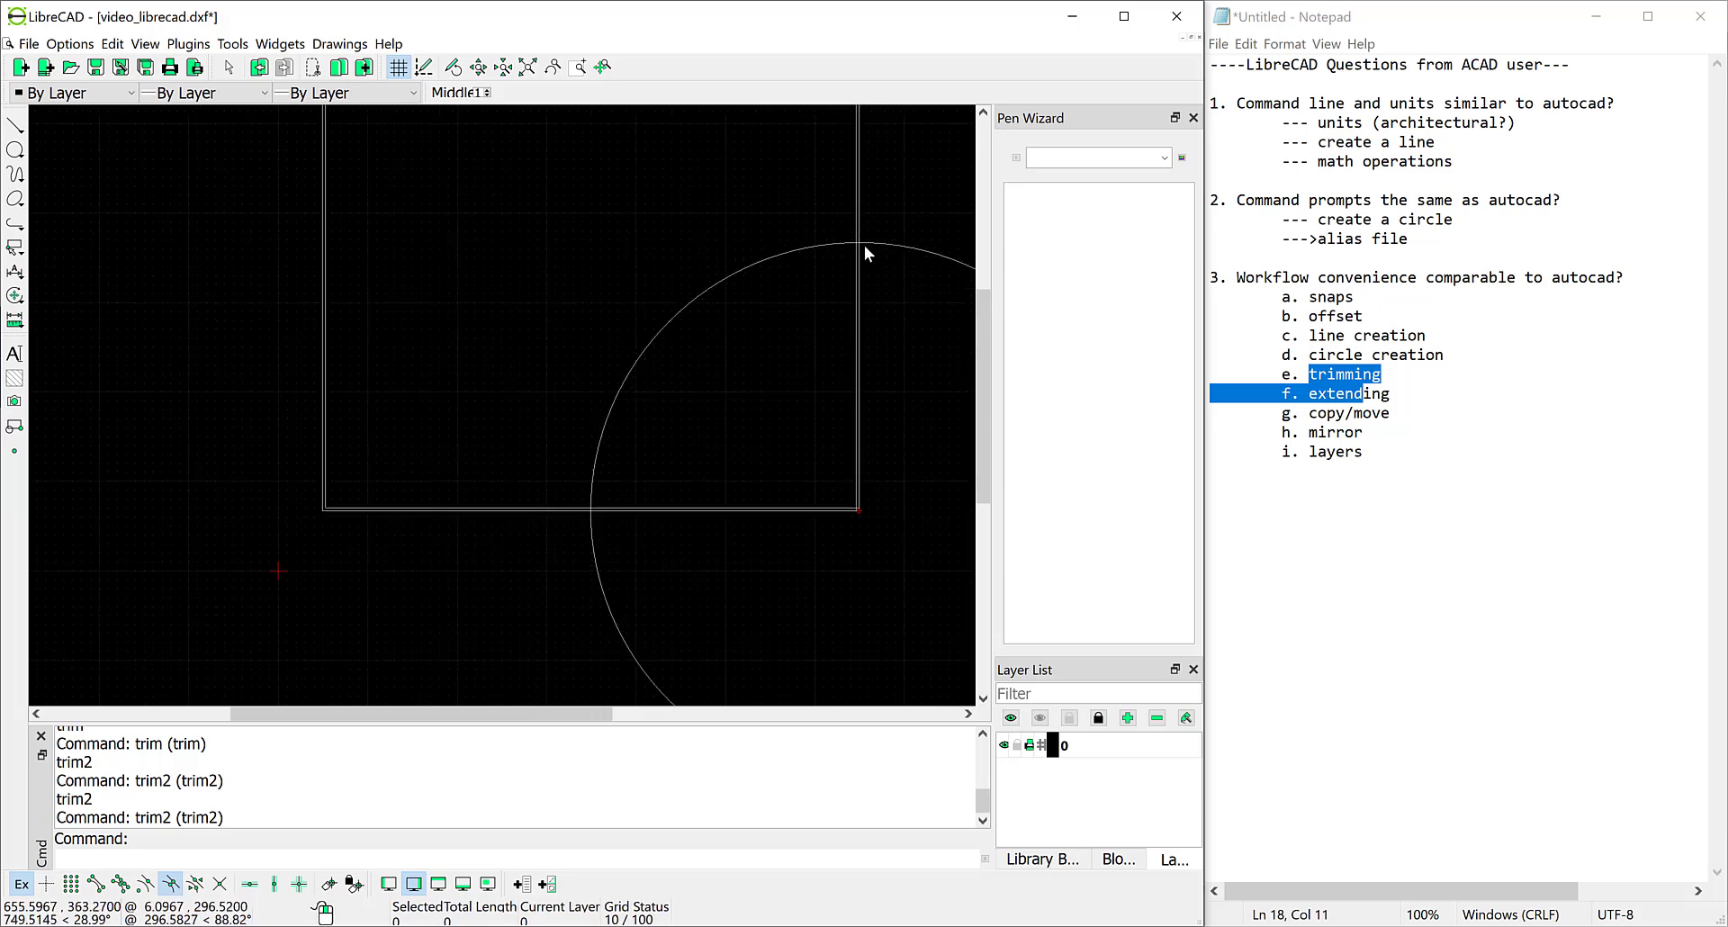
scroll(864, 245, up, 1)
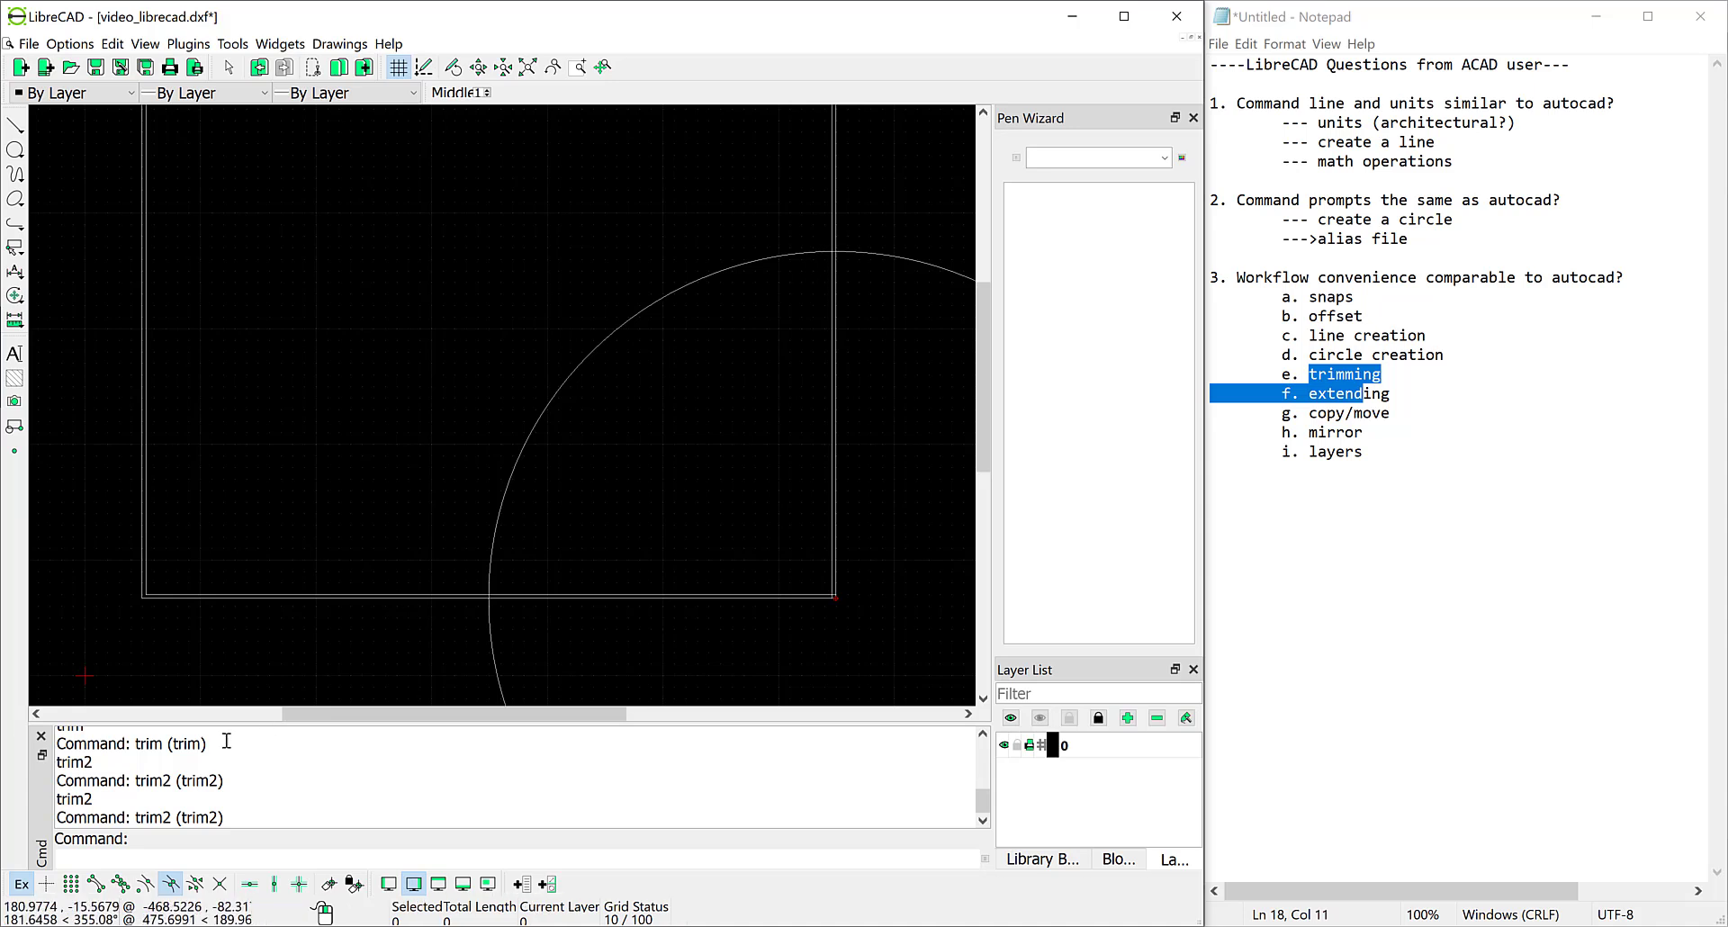
click(122, 851)
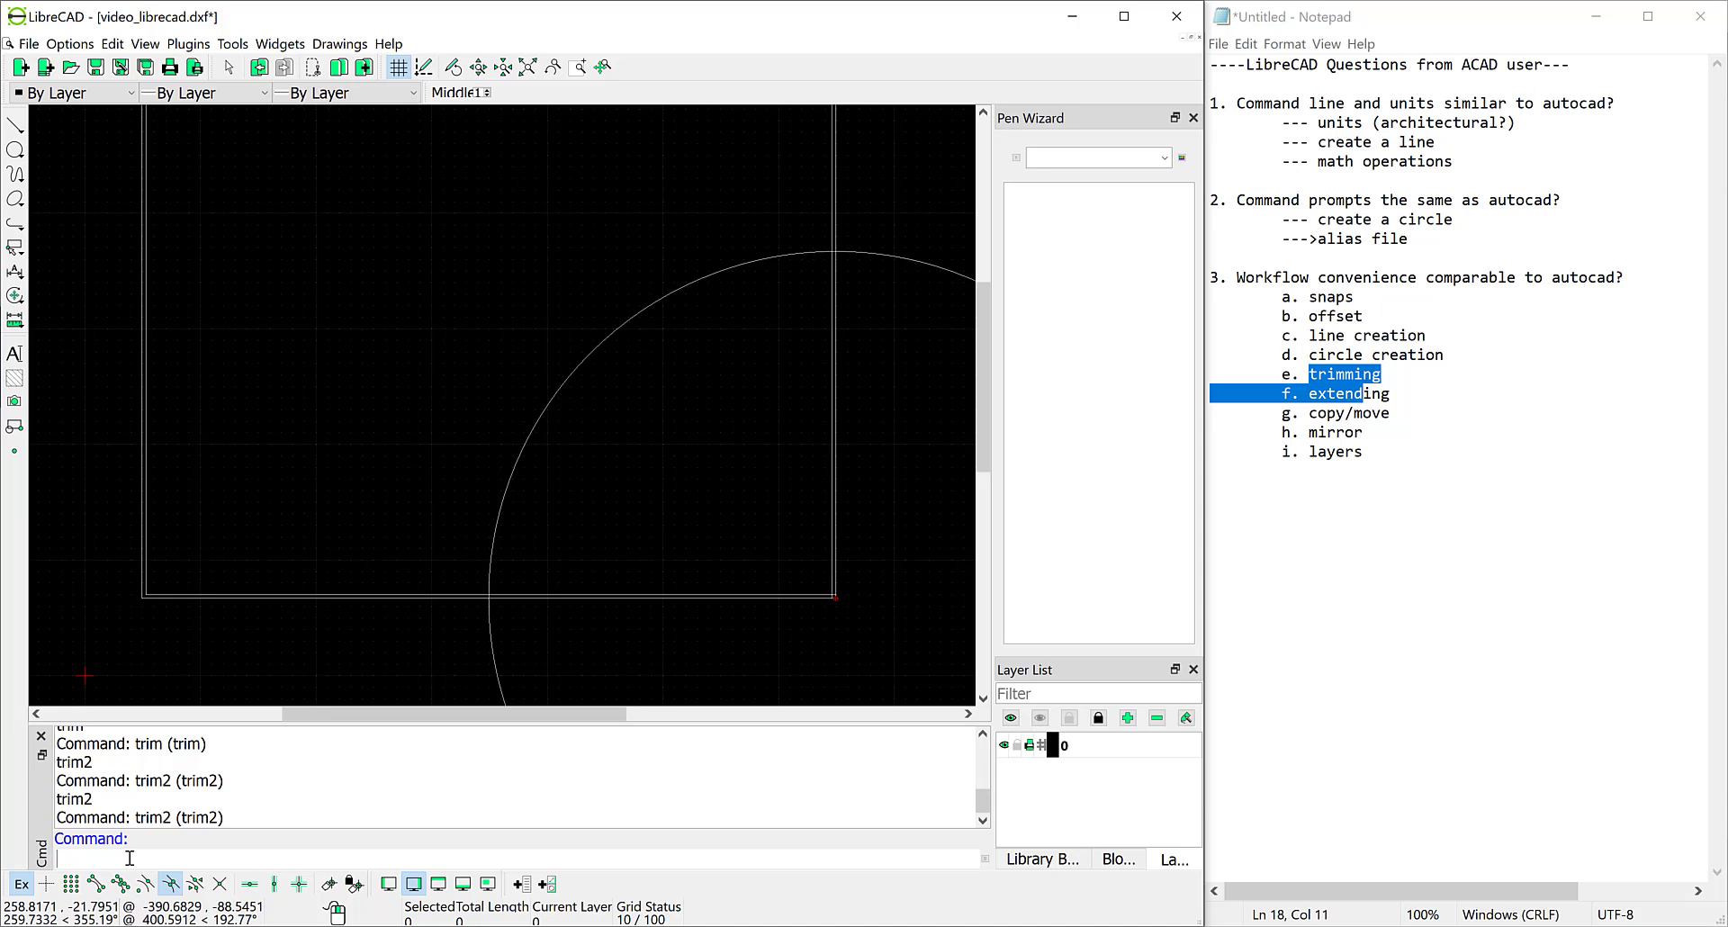
Start divide on the circle and switch snapping from free to endpoints, centres and intersections.
text(divide)
key(Return)
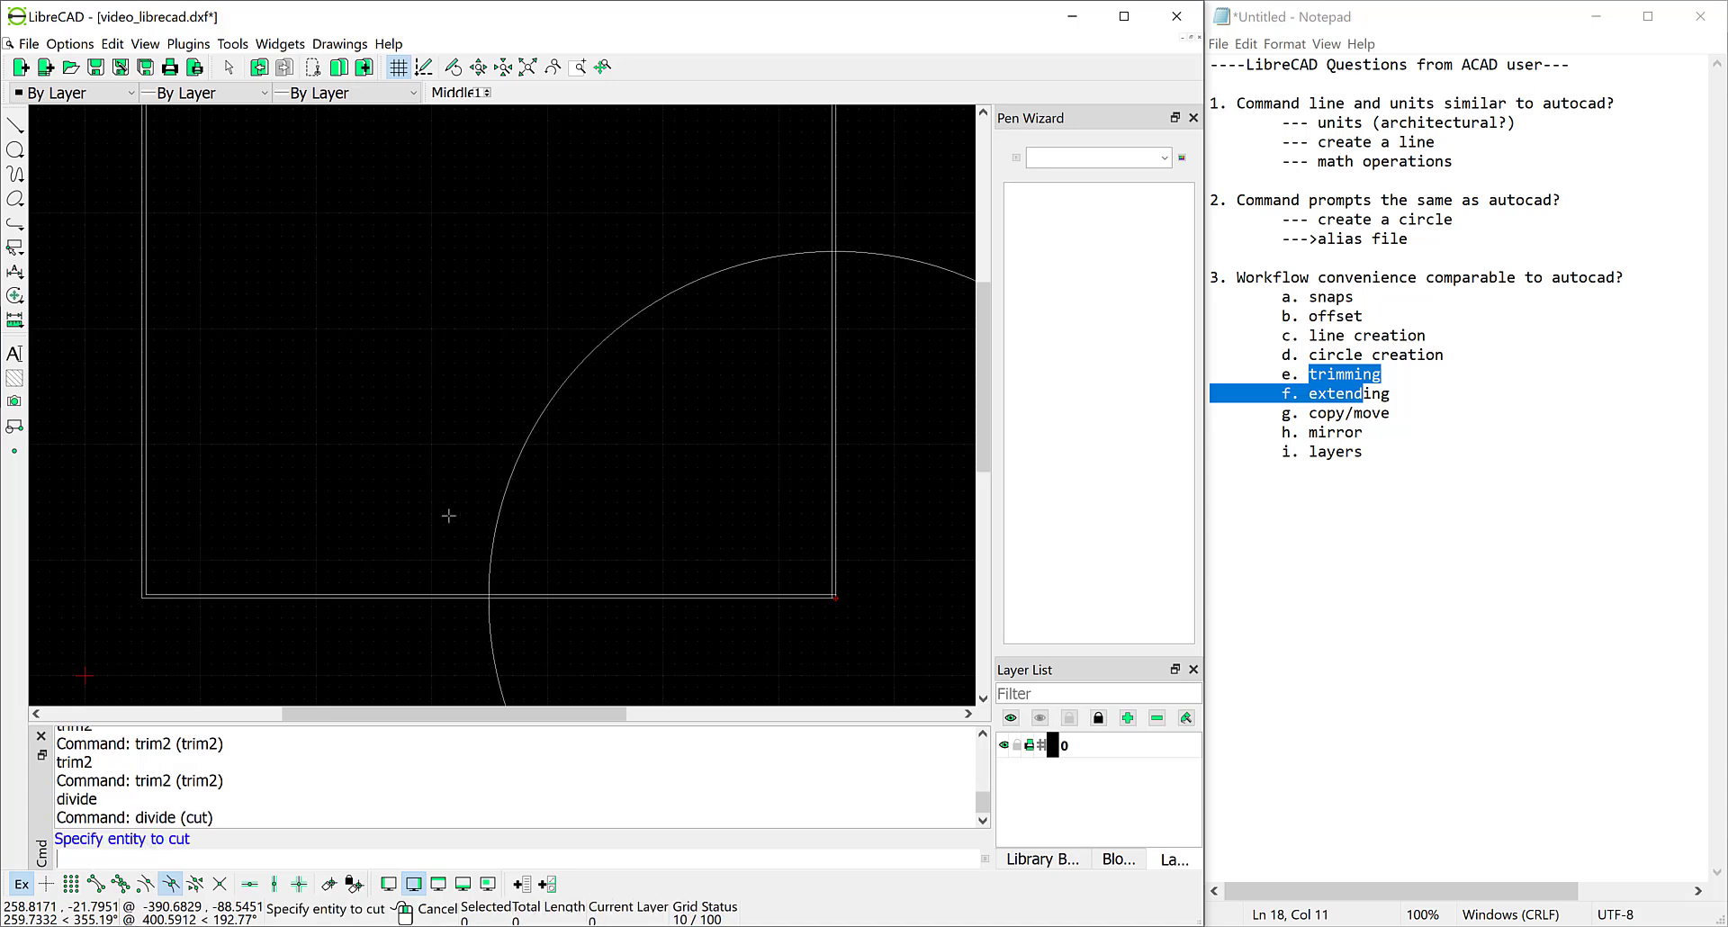
click(522, 452)
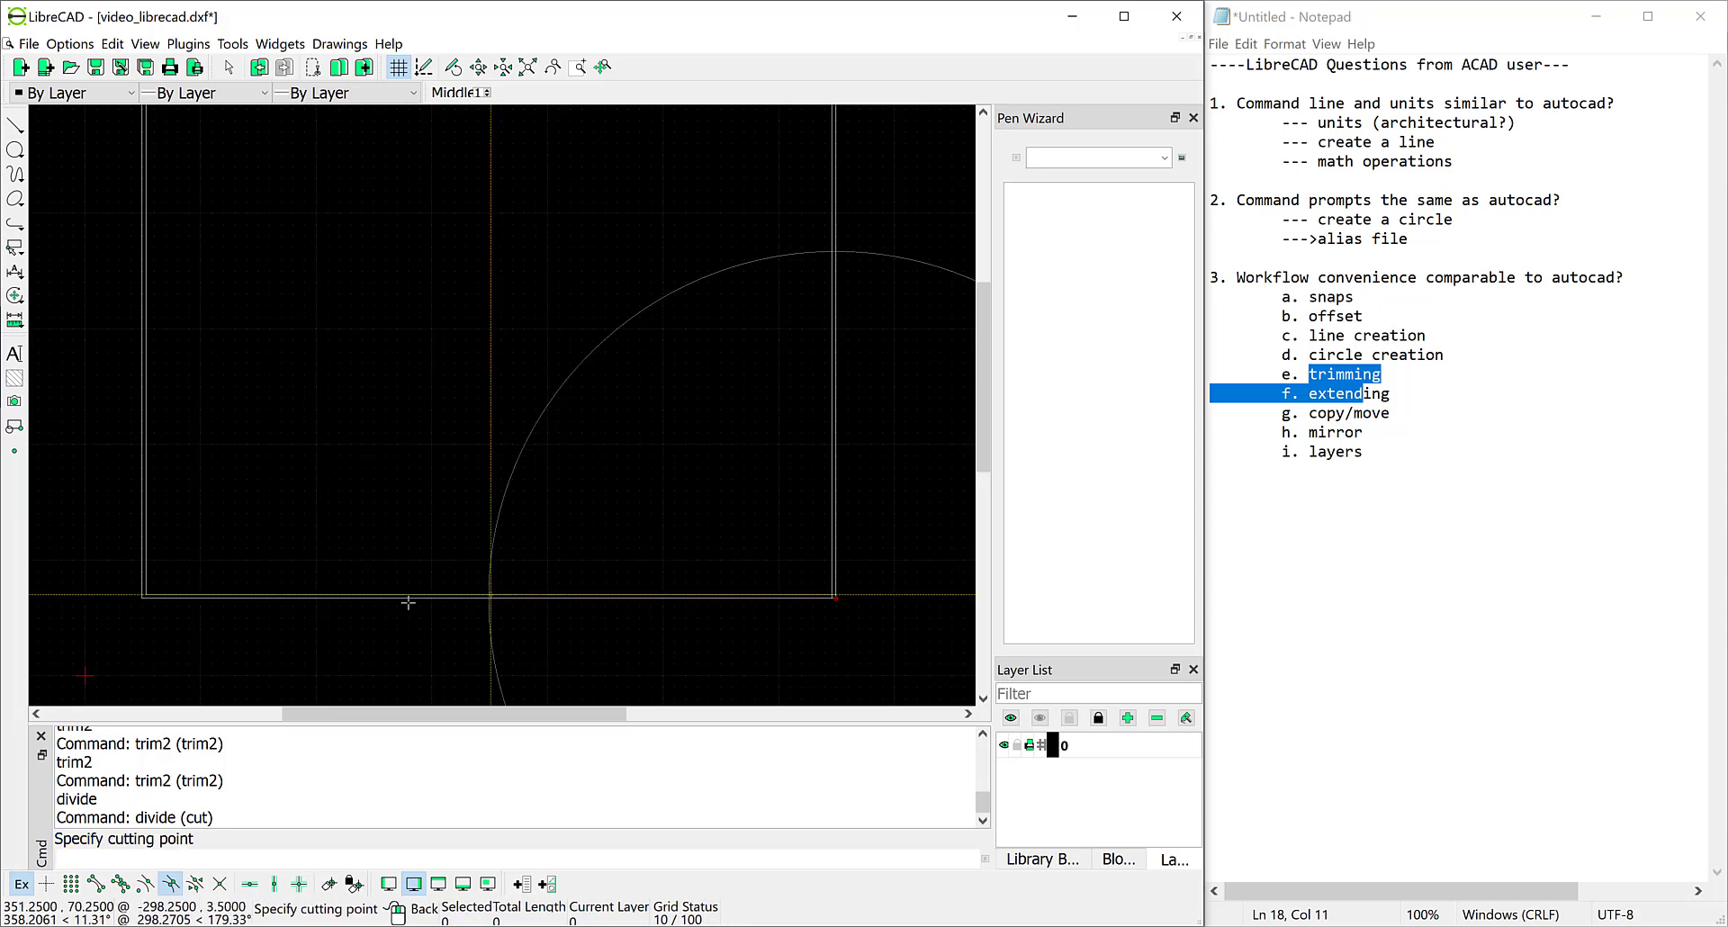
click(96, 884)
click(22, 884)
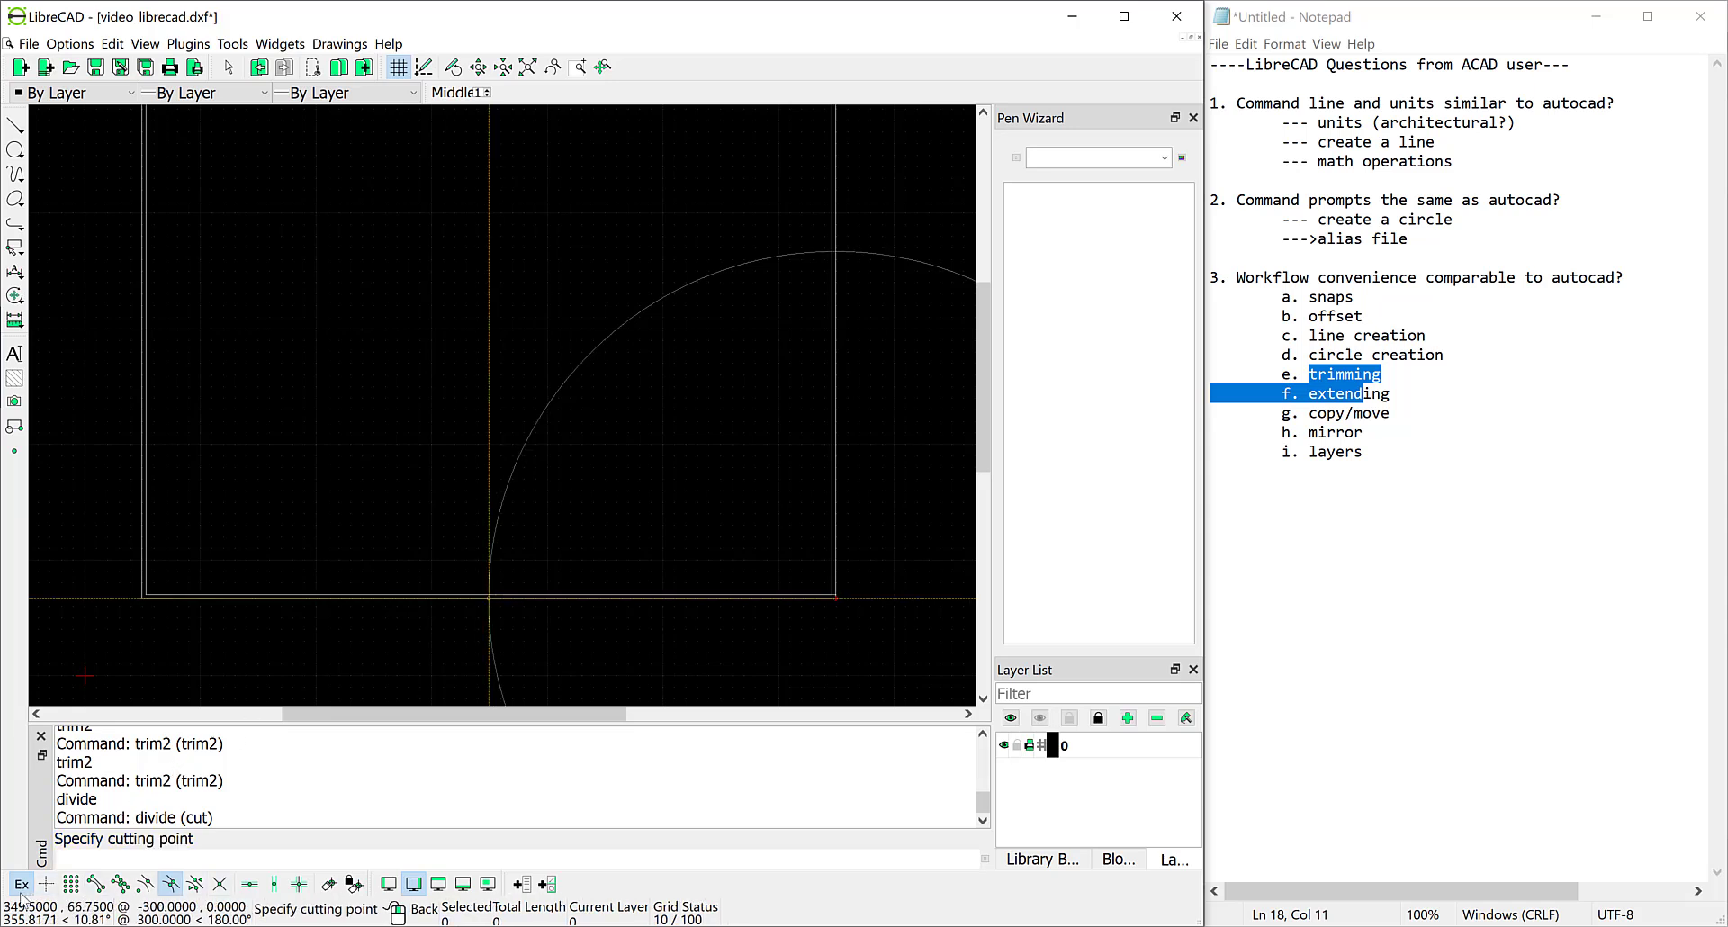
click(145, 884)
click(220, 884)
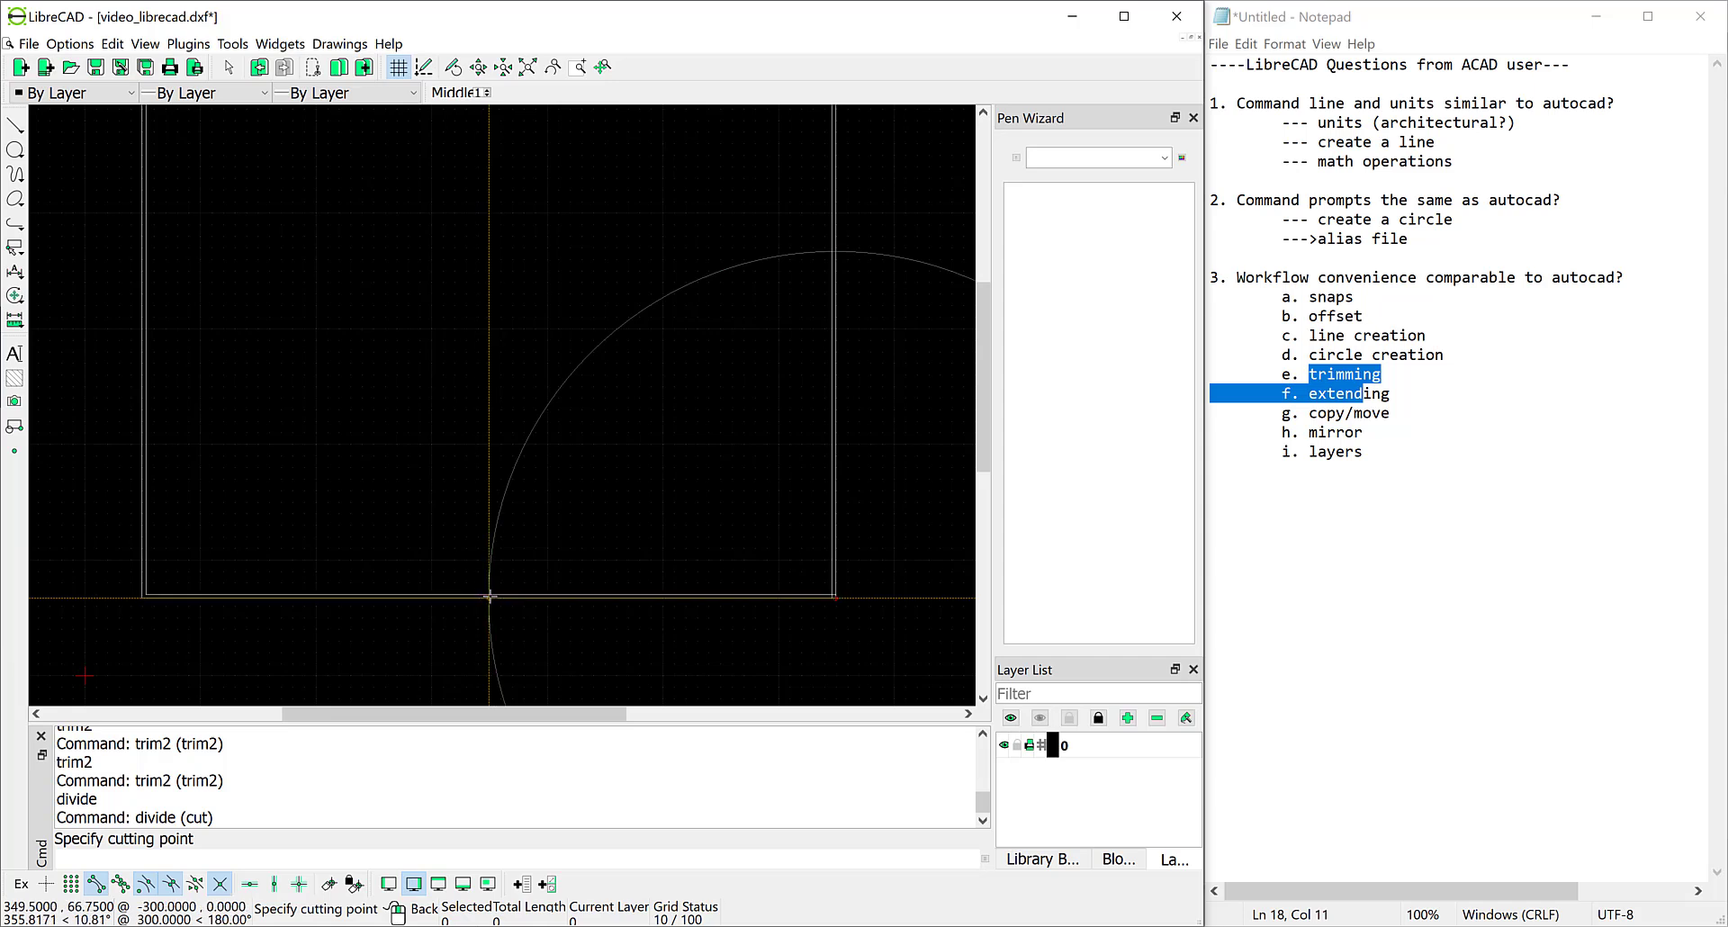
Cut the circle at the bottom-wall and right-wall intersections and select the piece outside the right wall.
scroll(489, 596, up, 8)
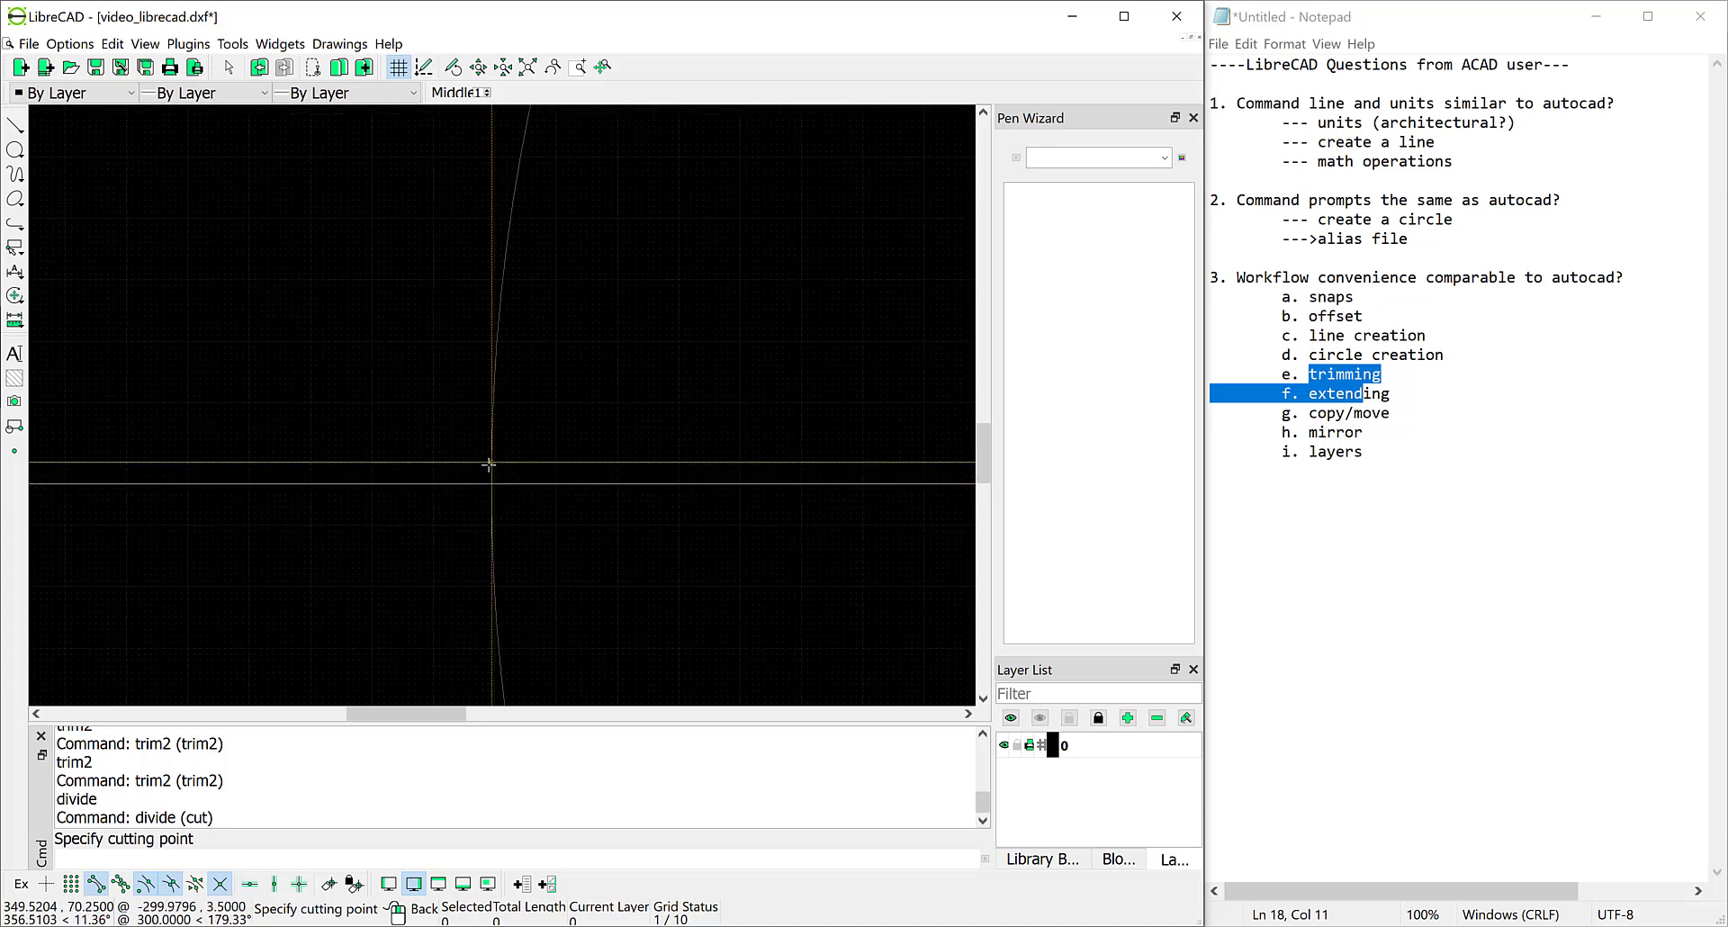
click(490, 464)
scroll(676, 455, down, 6)
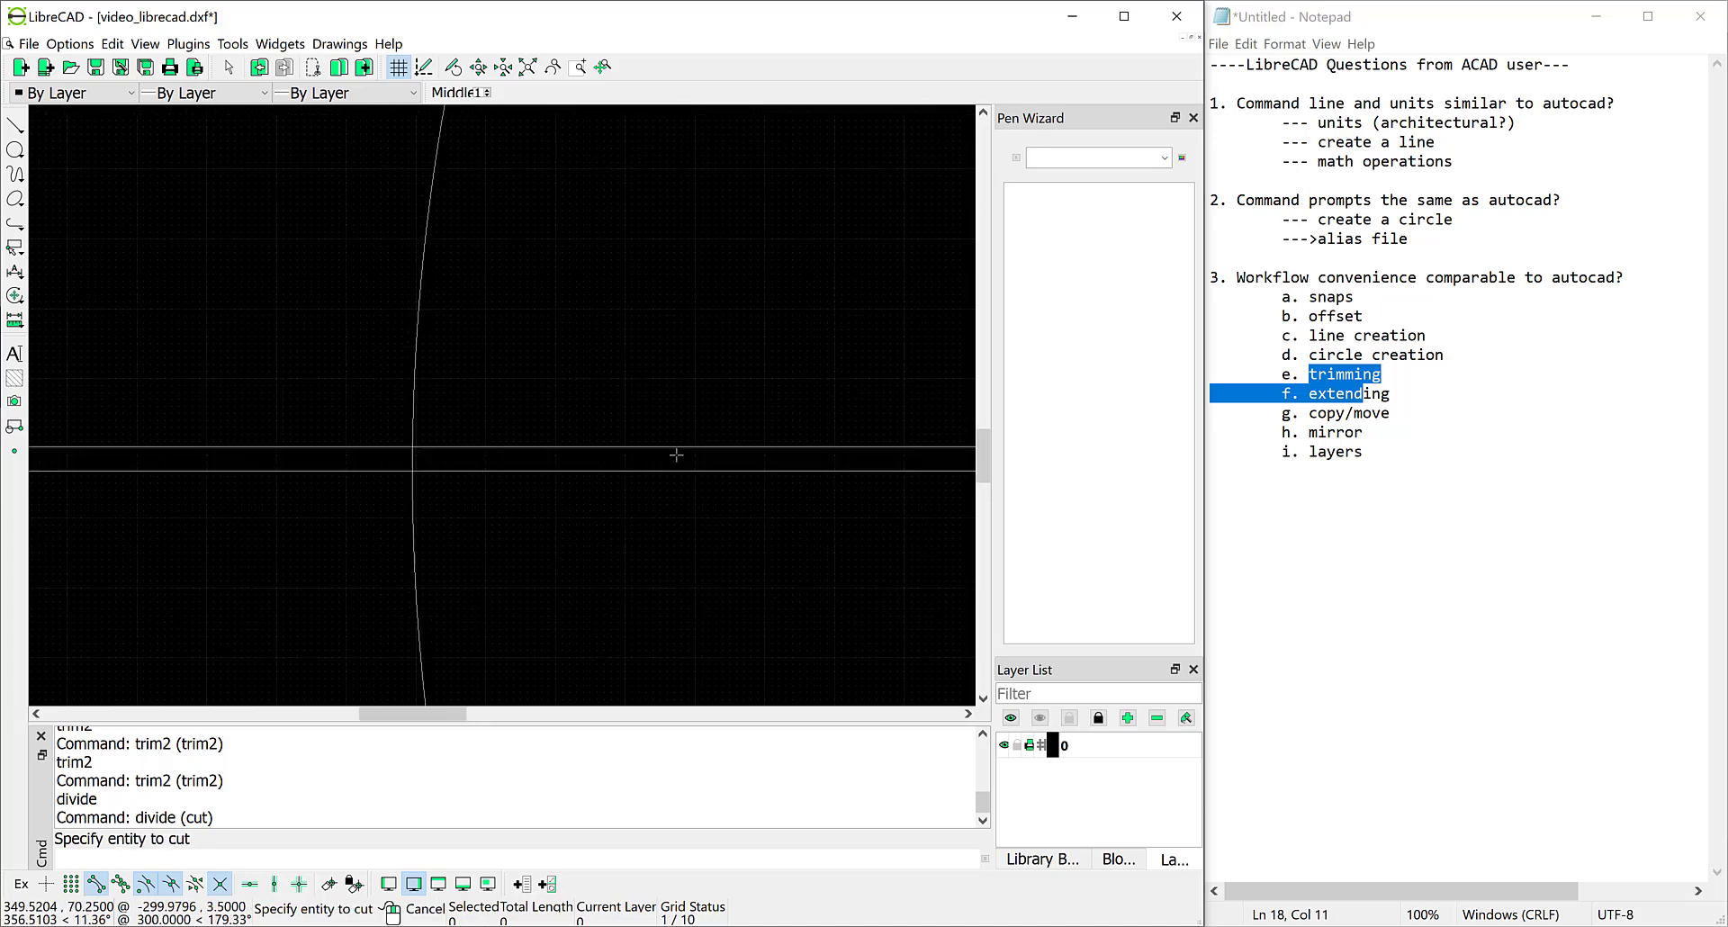
scroll(676, 456, down, 1)
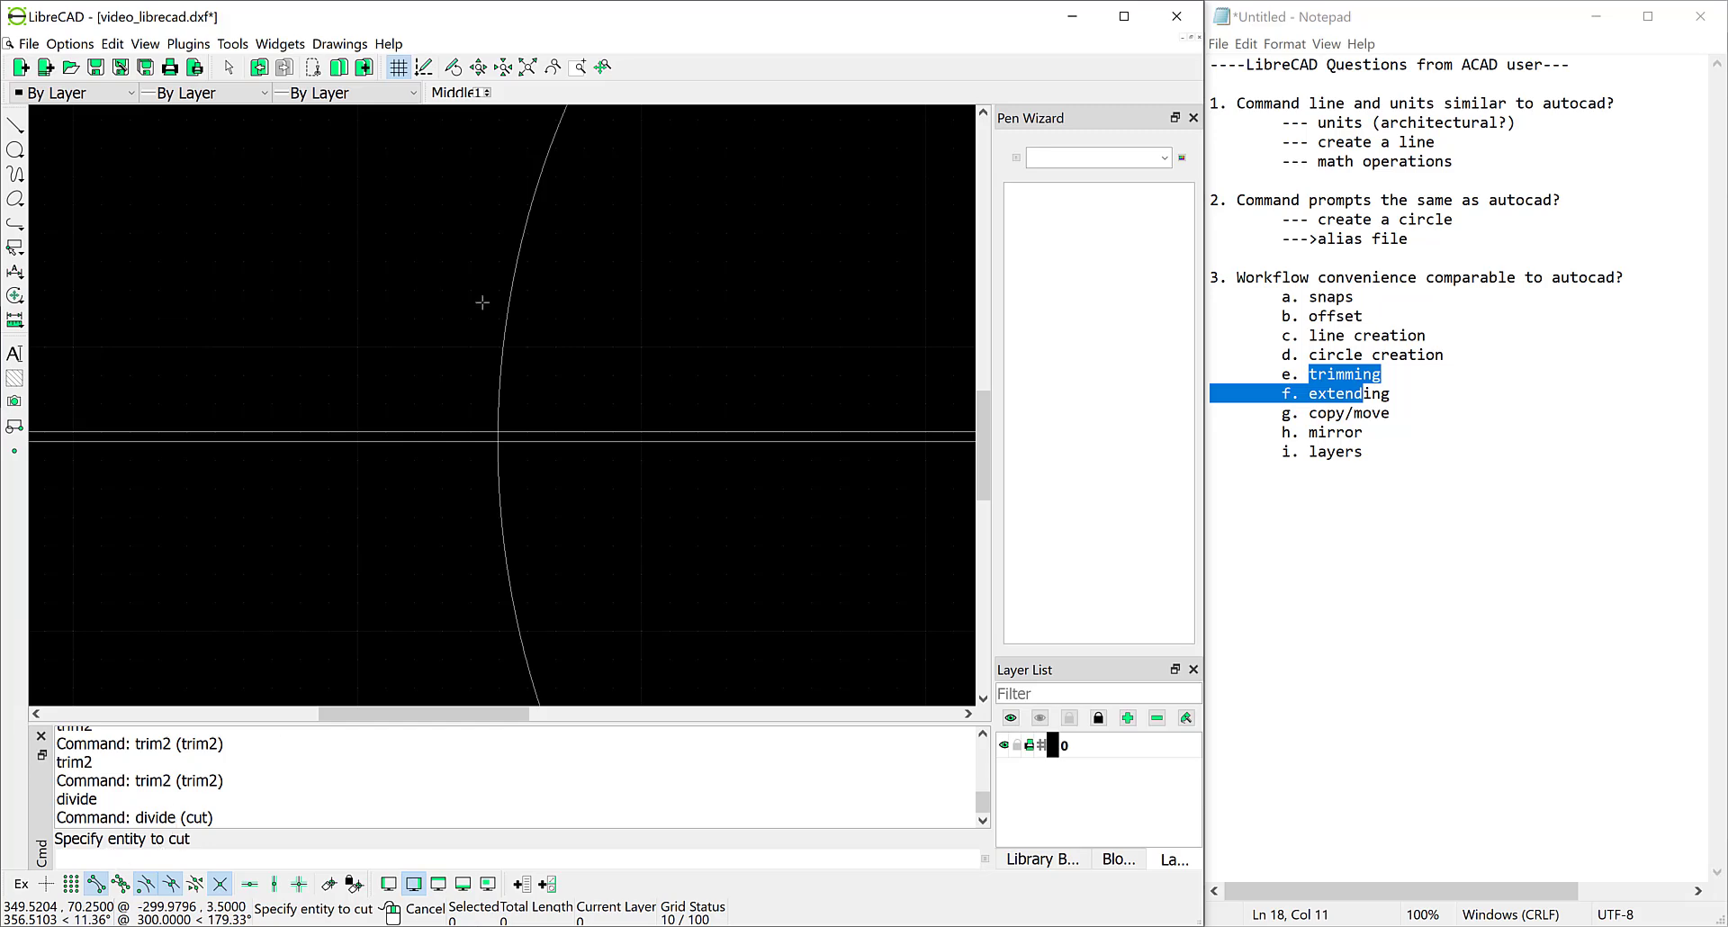
click(511, 291)
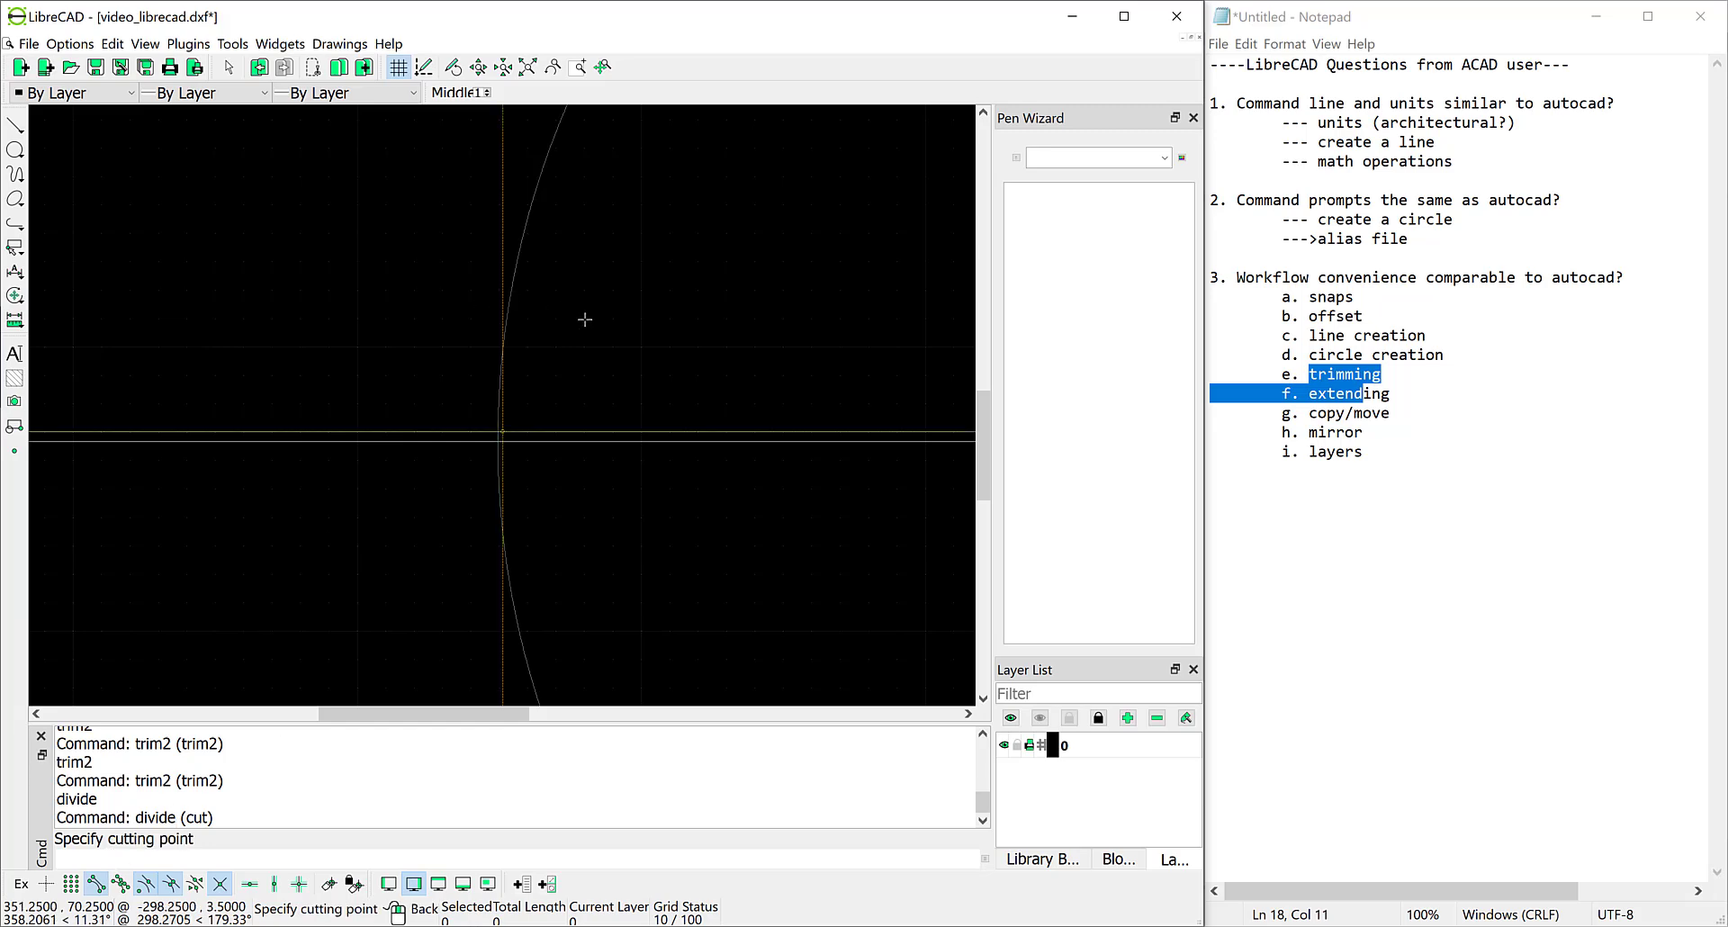
scroll(587, 317, up, 7)
scroll(645, 336, down, 7)
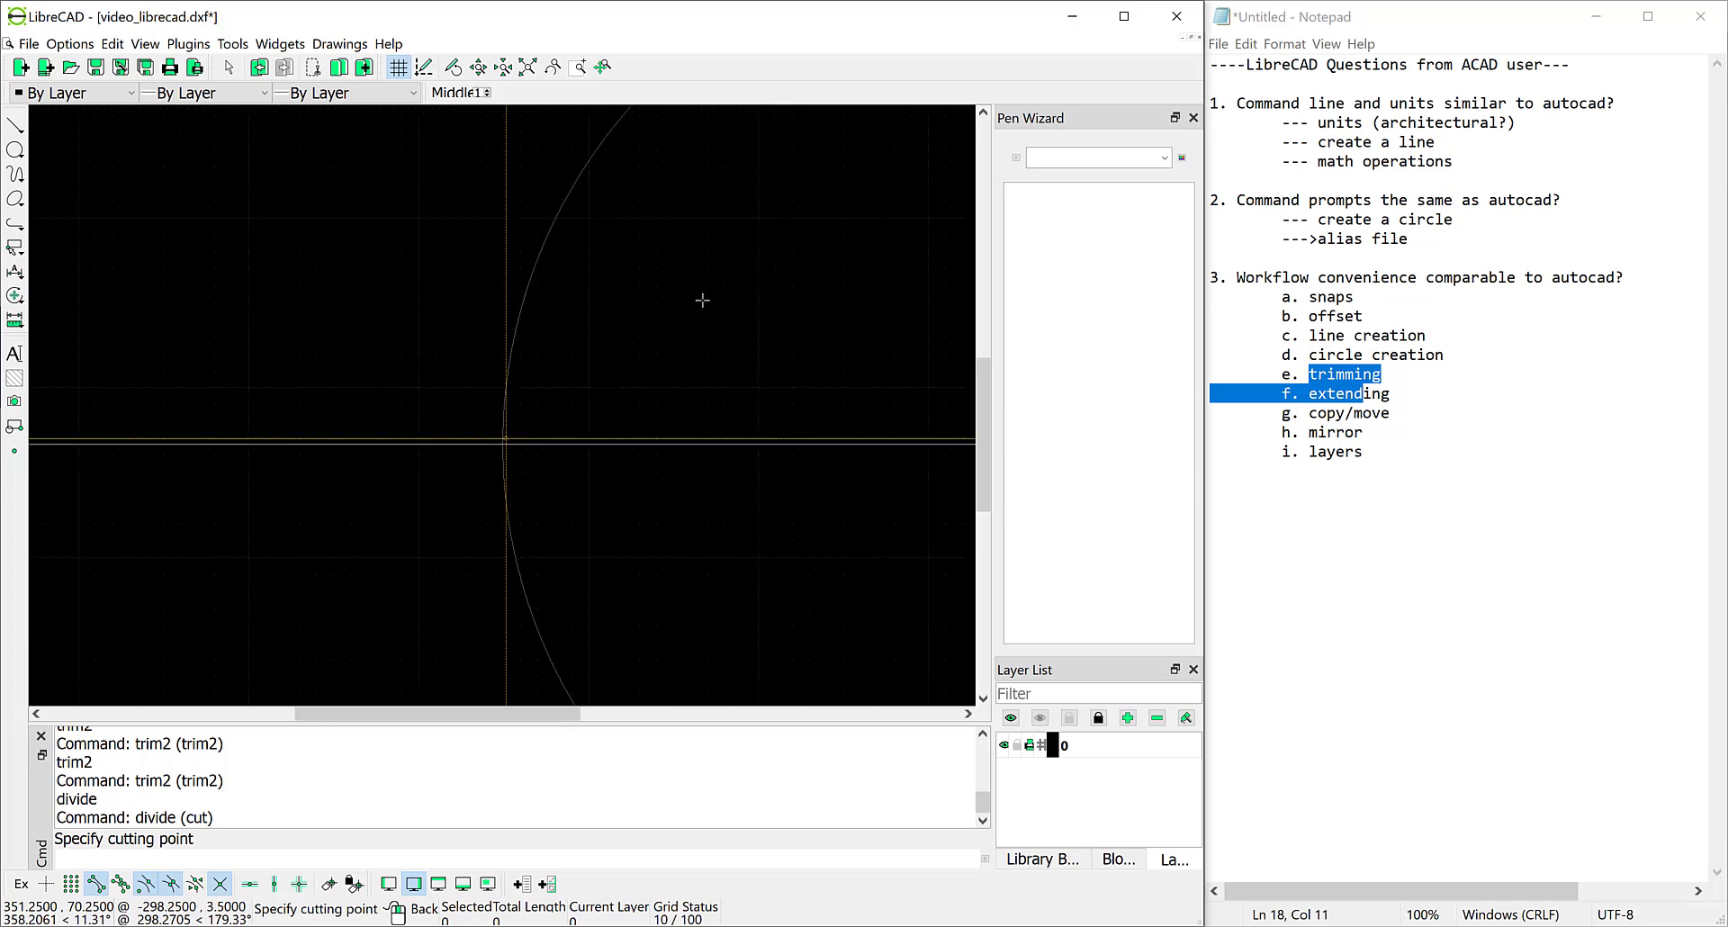
scroll(770, 156, up, 5)
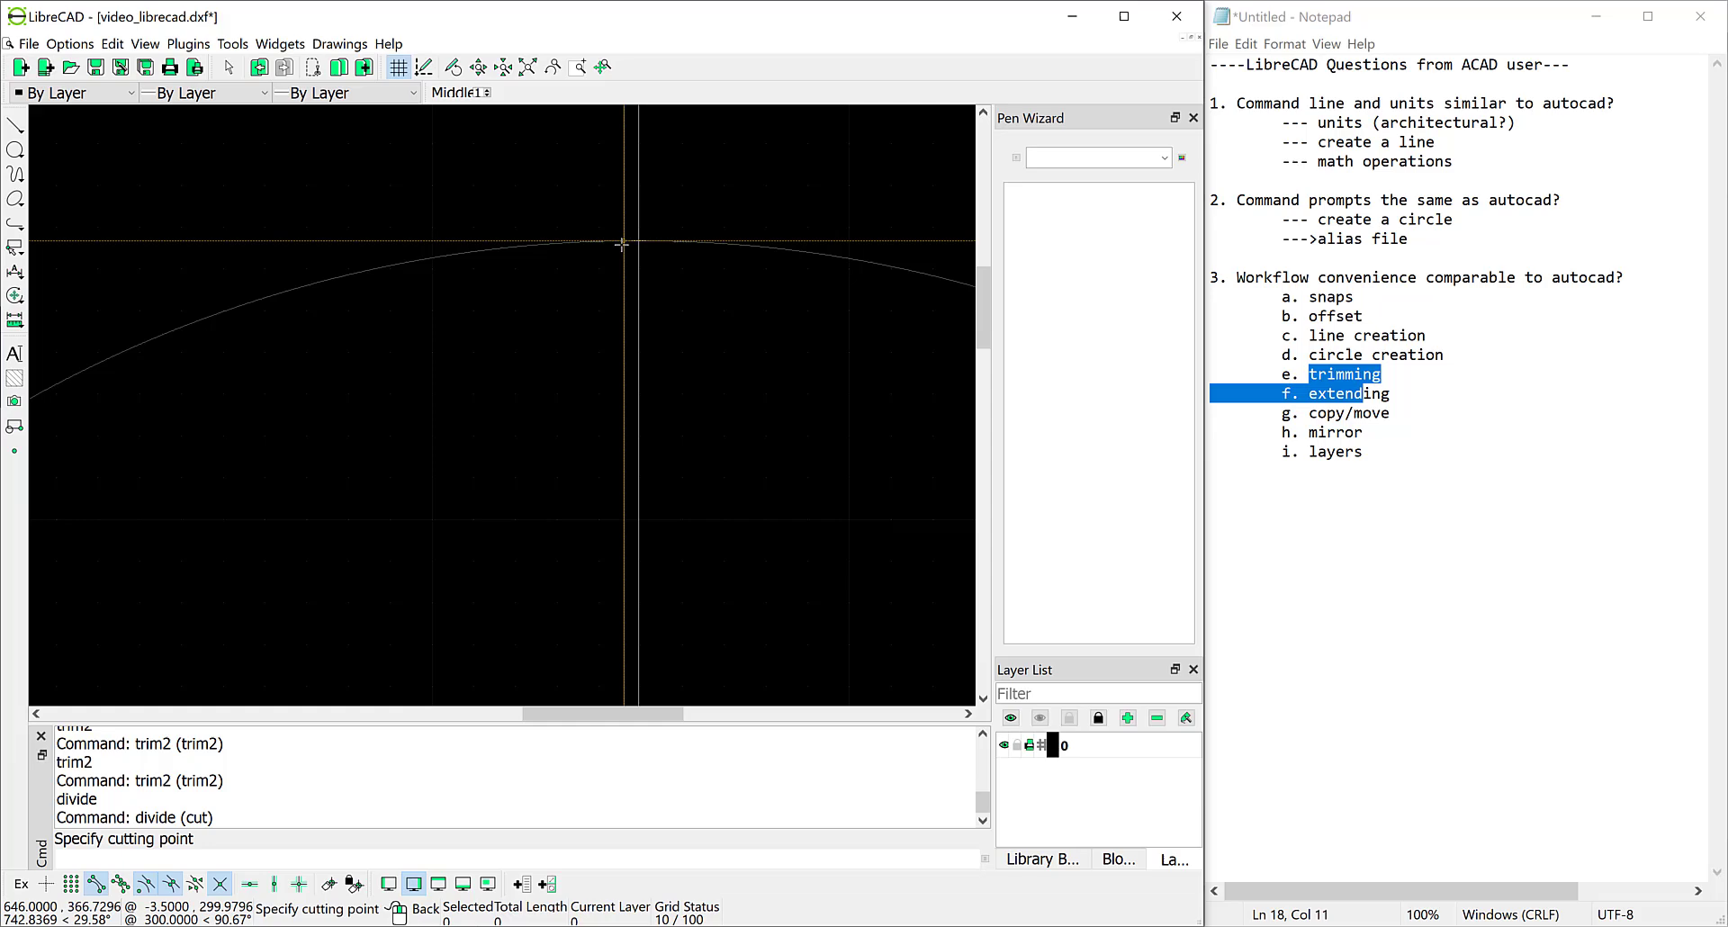
click(621, 244)
right_click(746, 246)
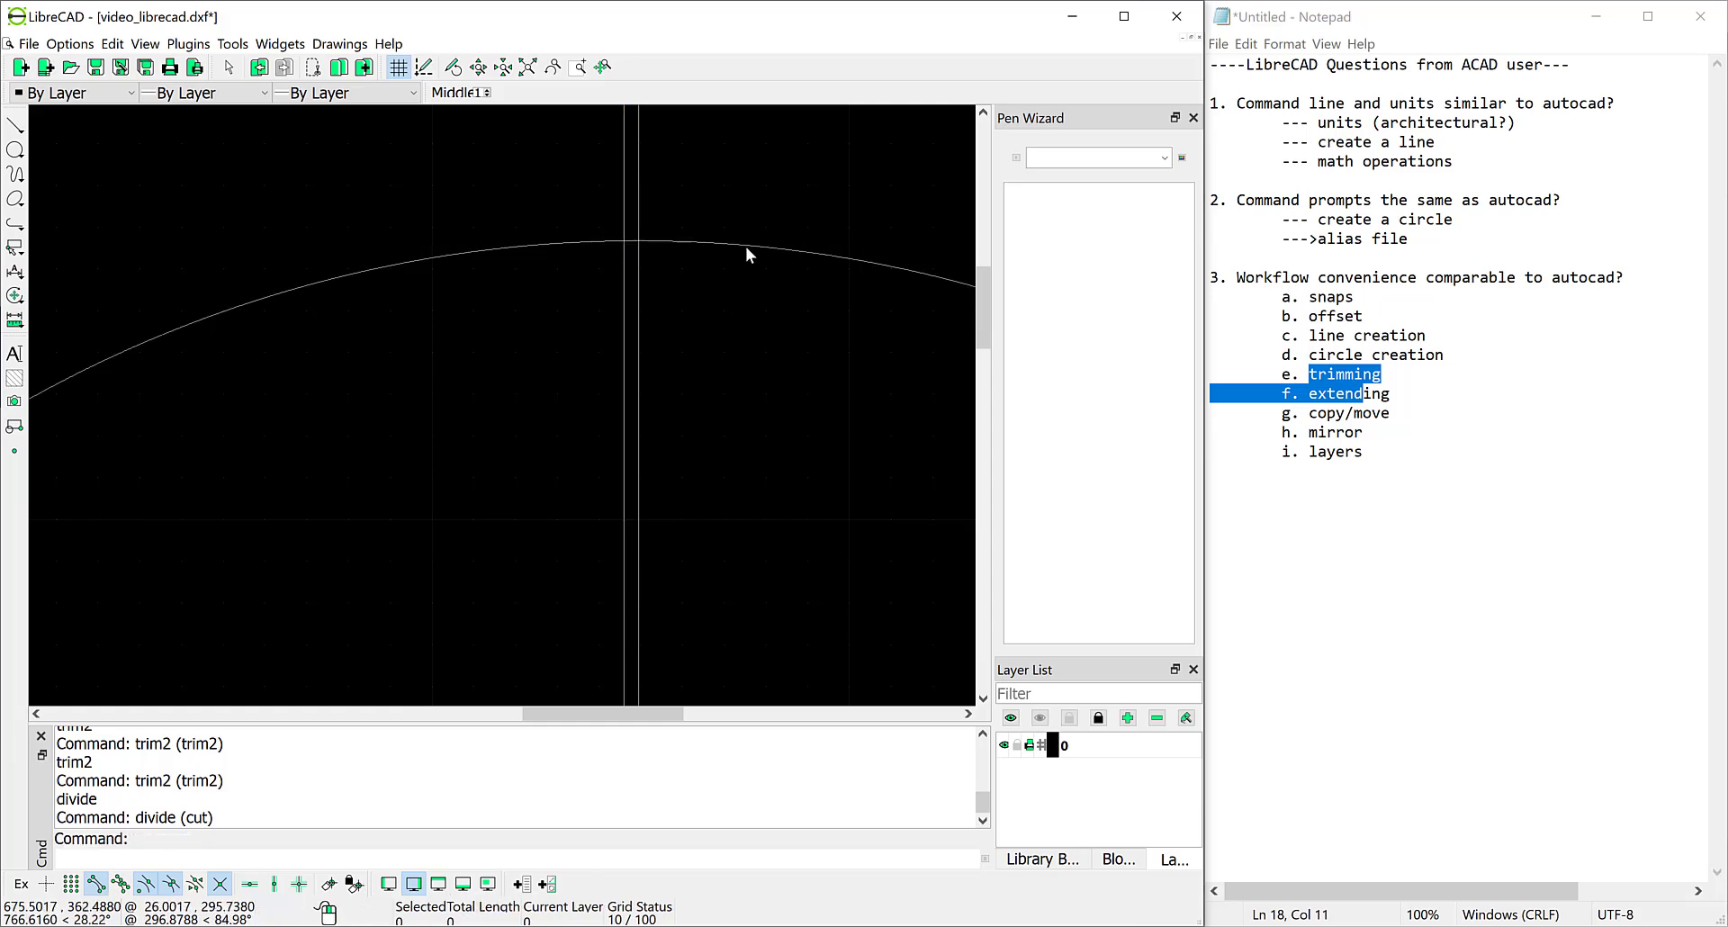
click(743, 245)
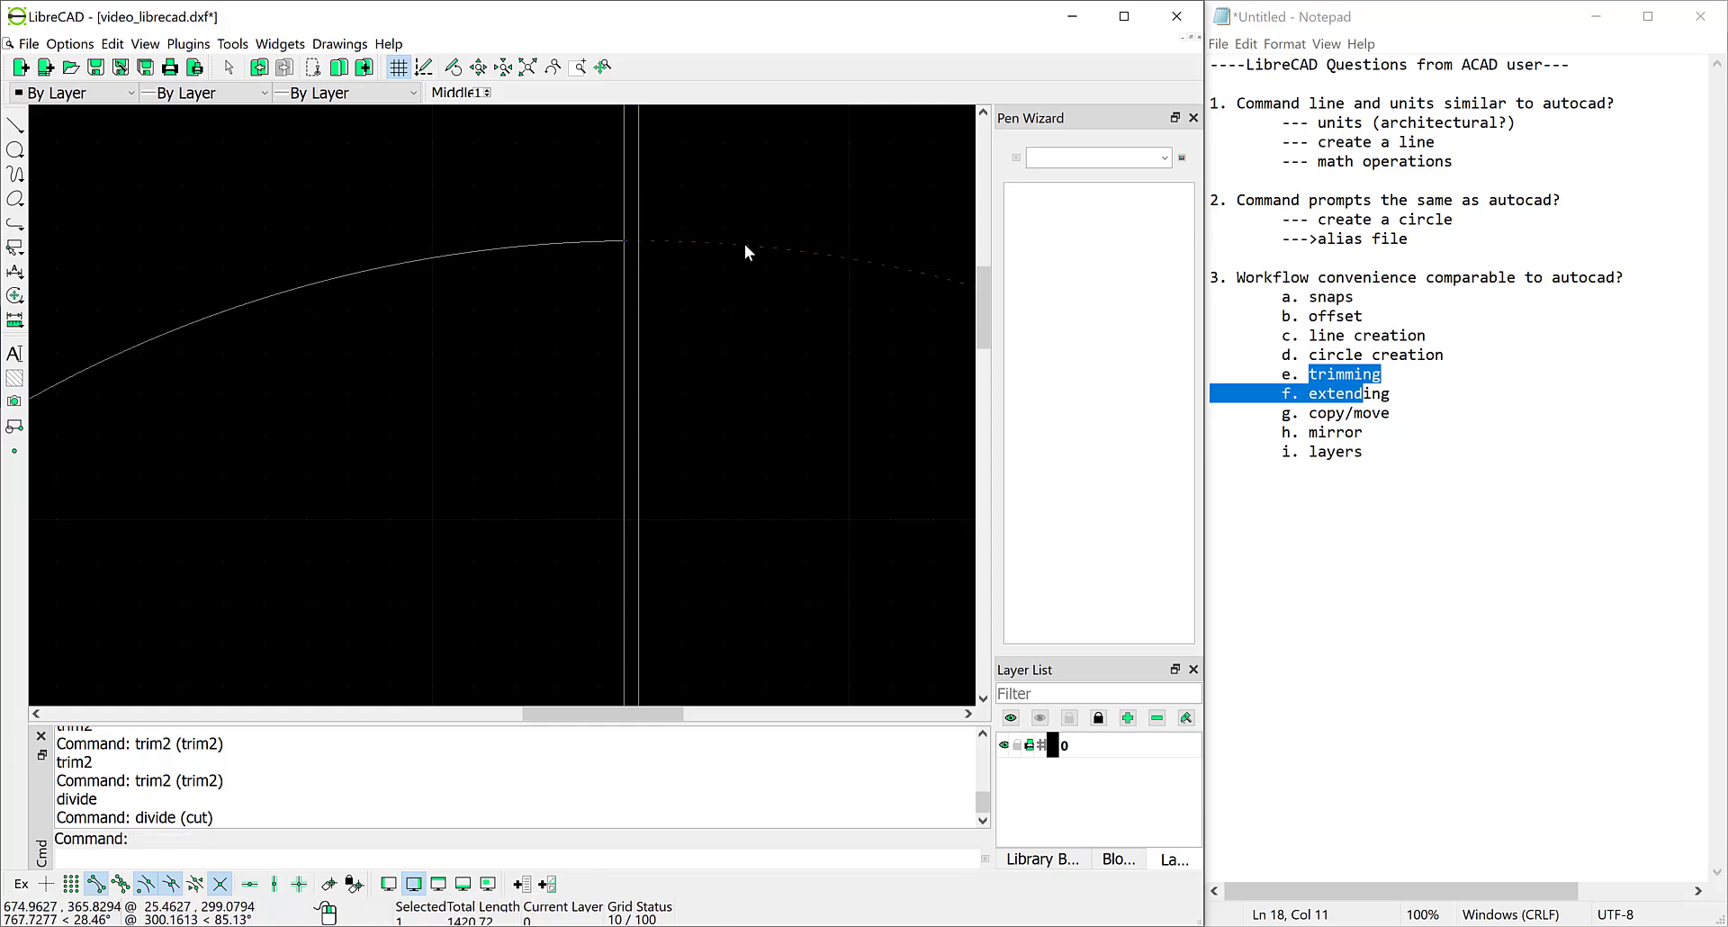
Delete the outside arc piece, leaving a quarter arc from the bottom wall to the right wall.
key(Delete)
scroll(716, 301, down, 5)
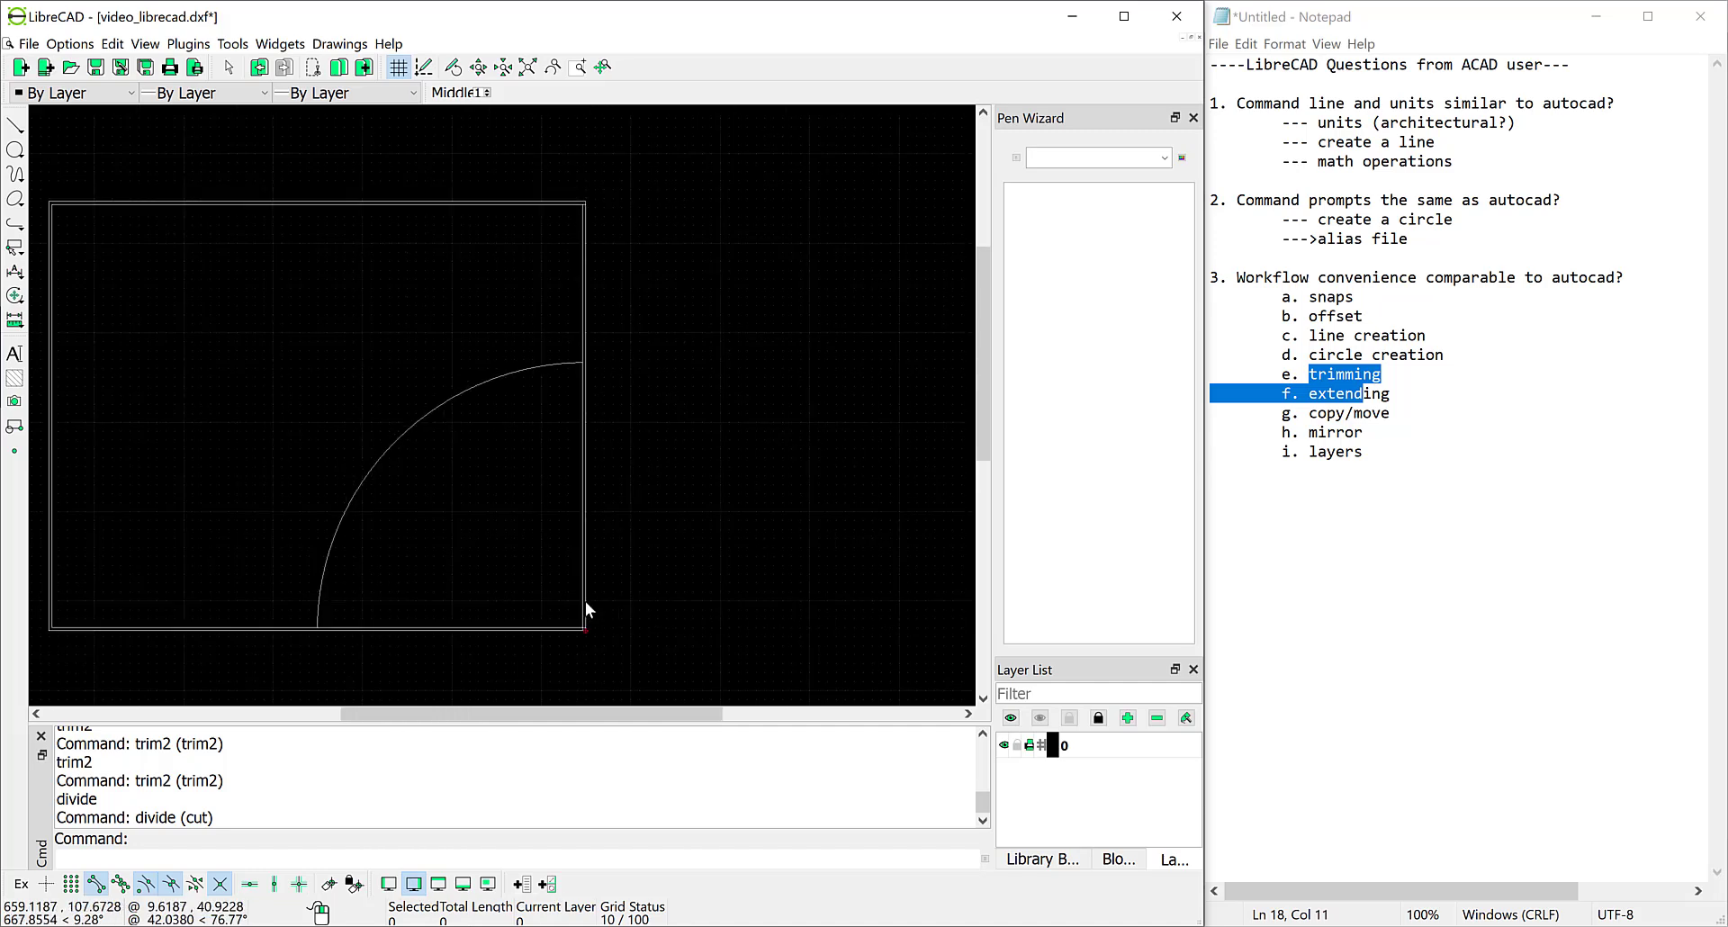
scroll(415, 617, up, 3)
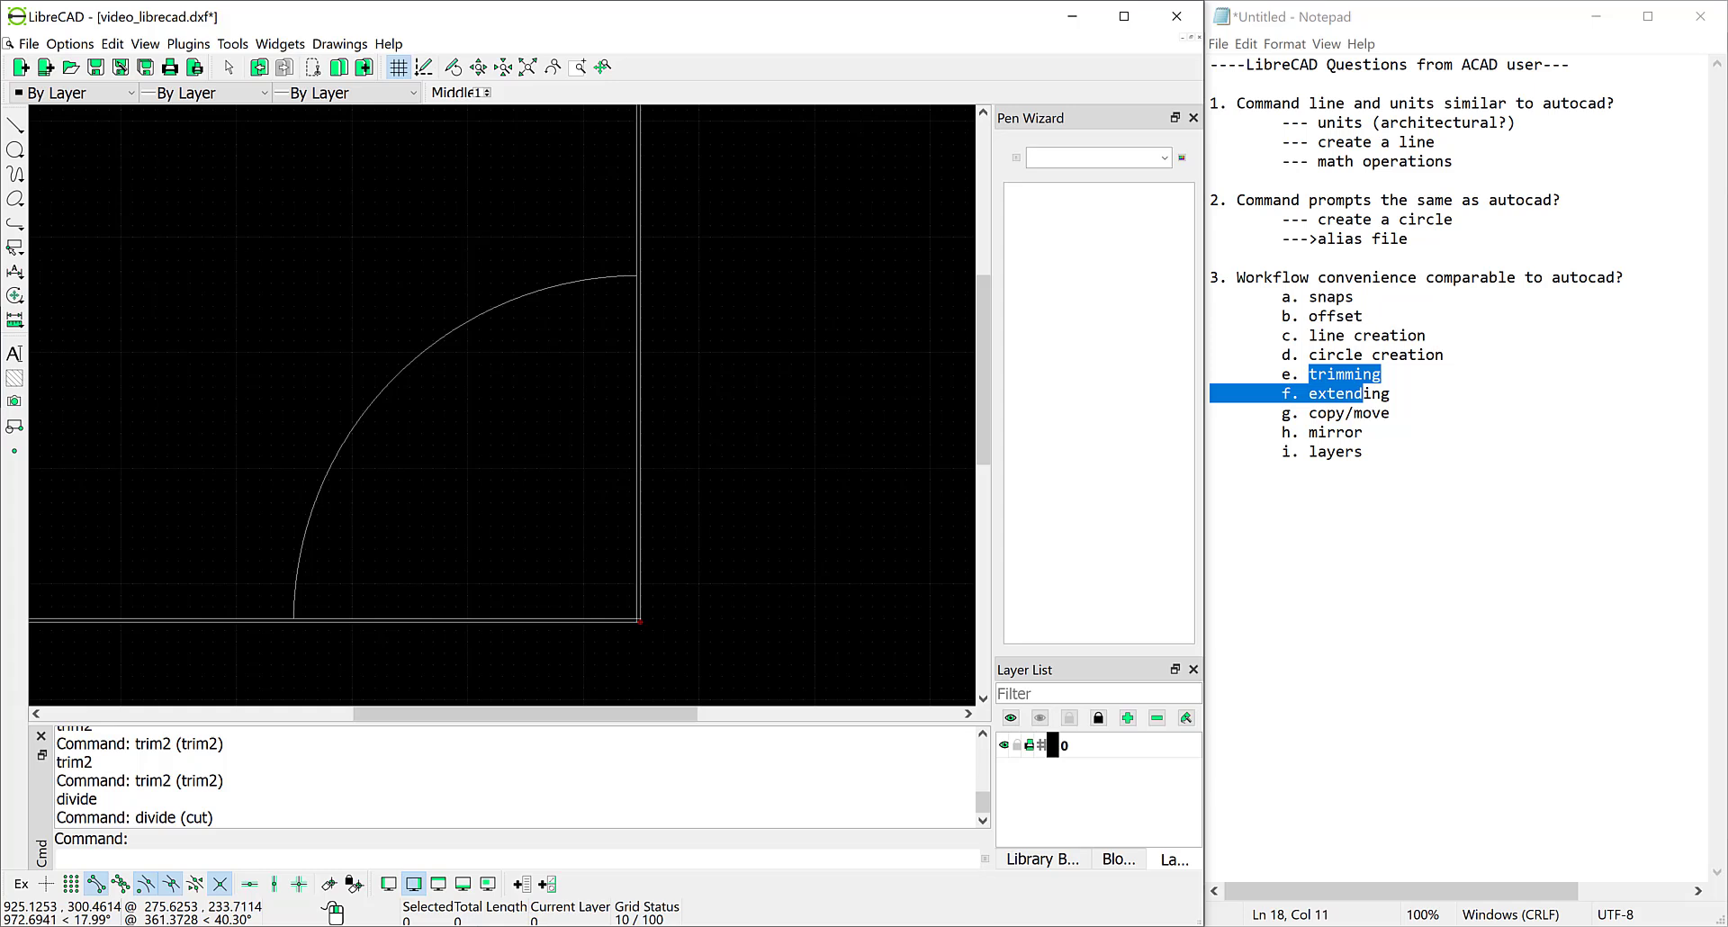
In Notepad, select the copy/move, mirror and layers items in the notes.
key(alt+Tab)
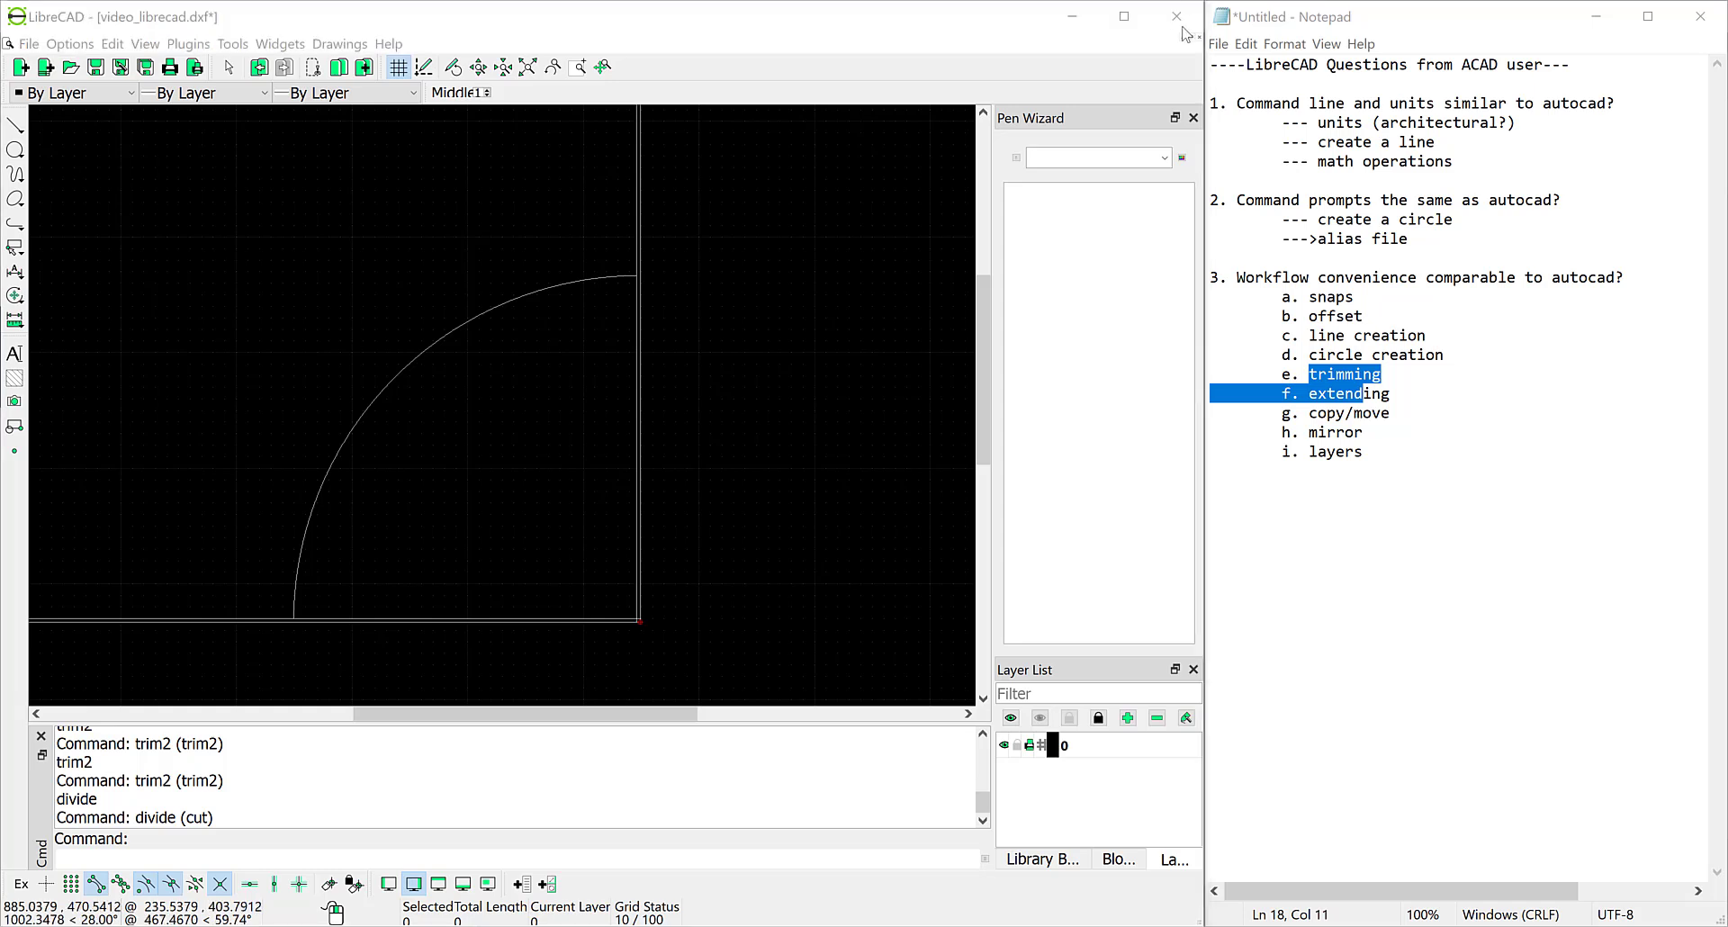
click(1320, 414)
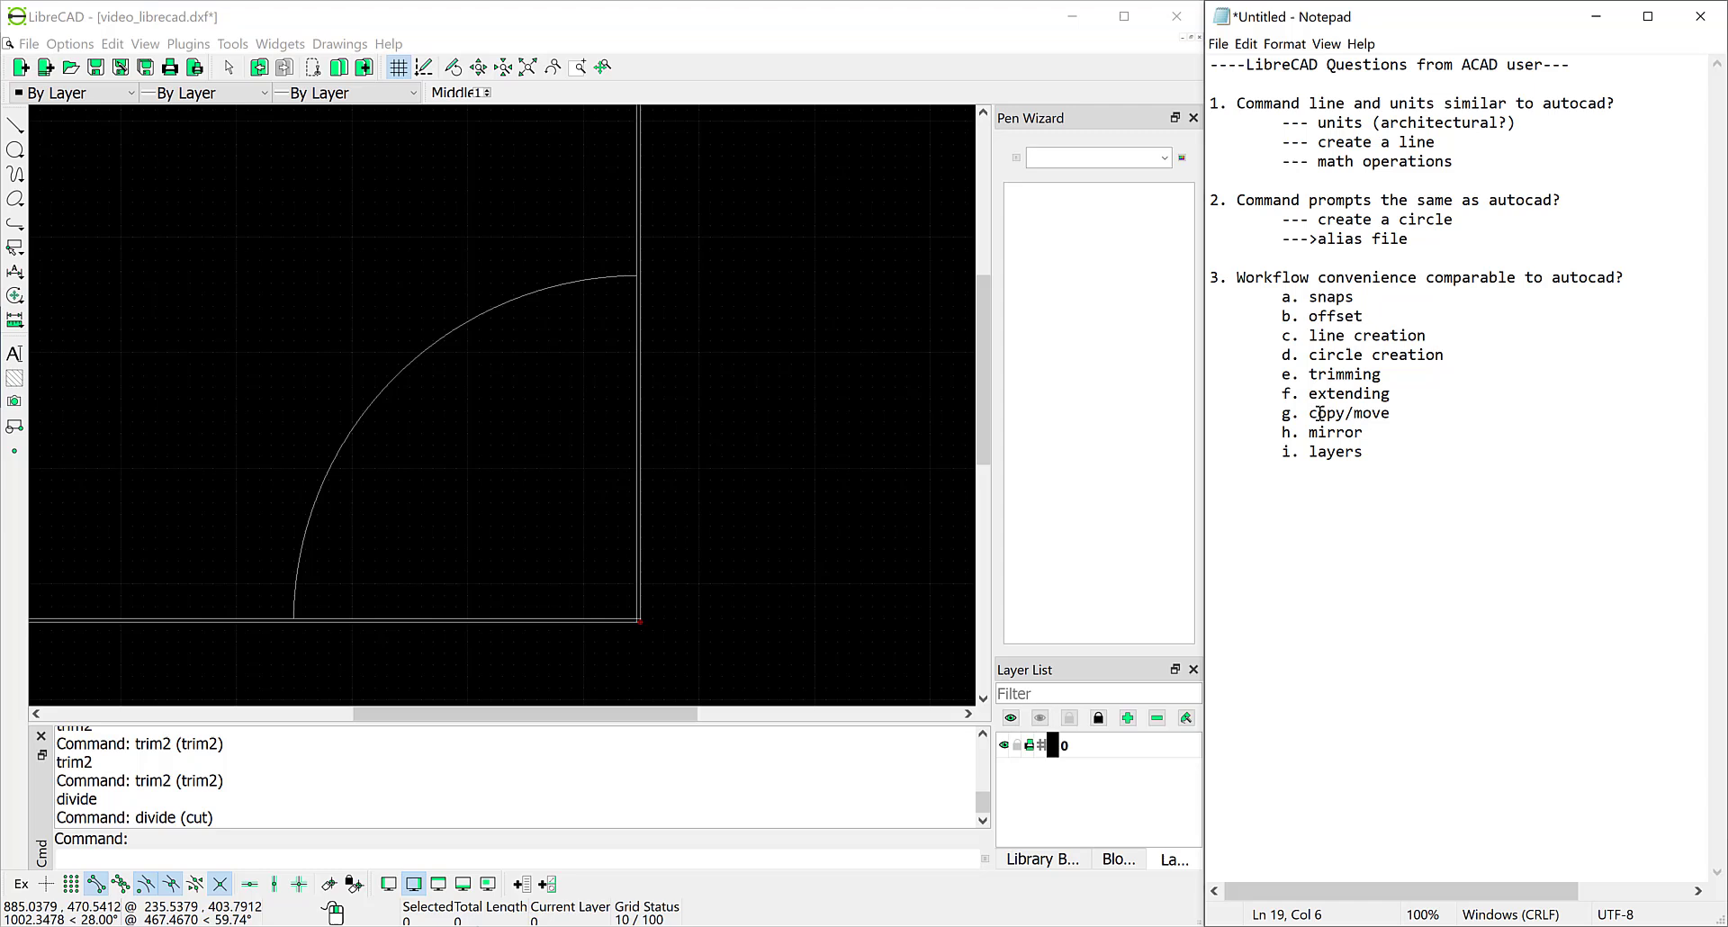
drag(1311, 413, 1363, 452)
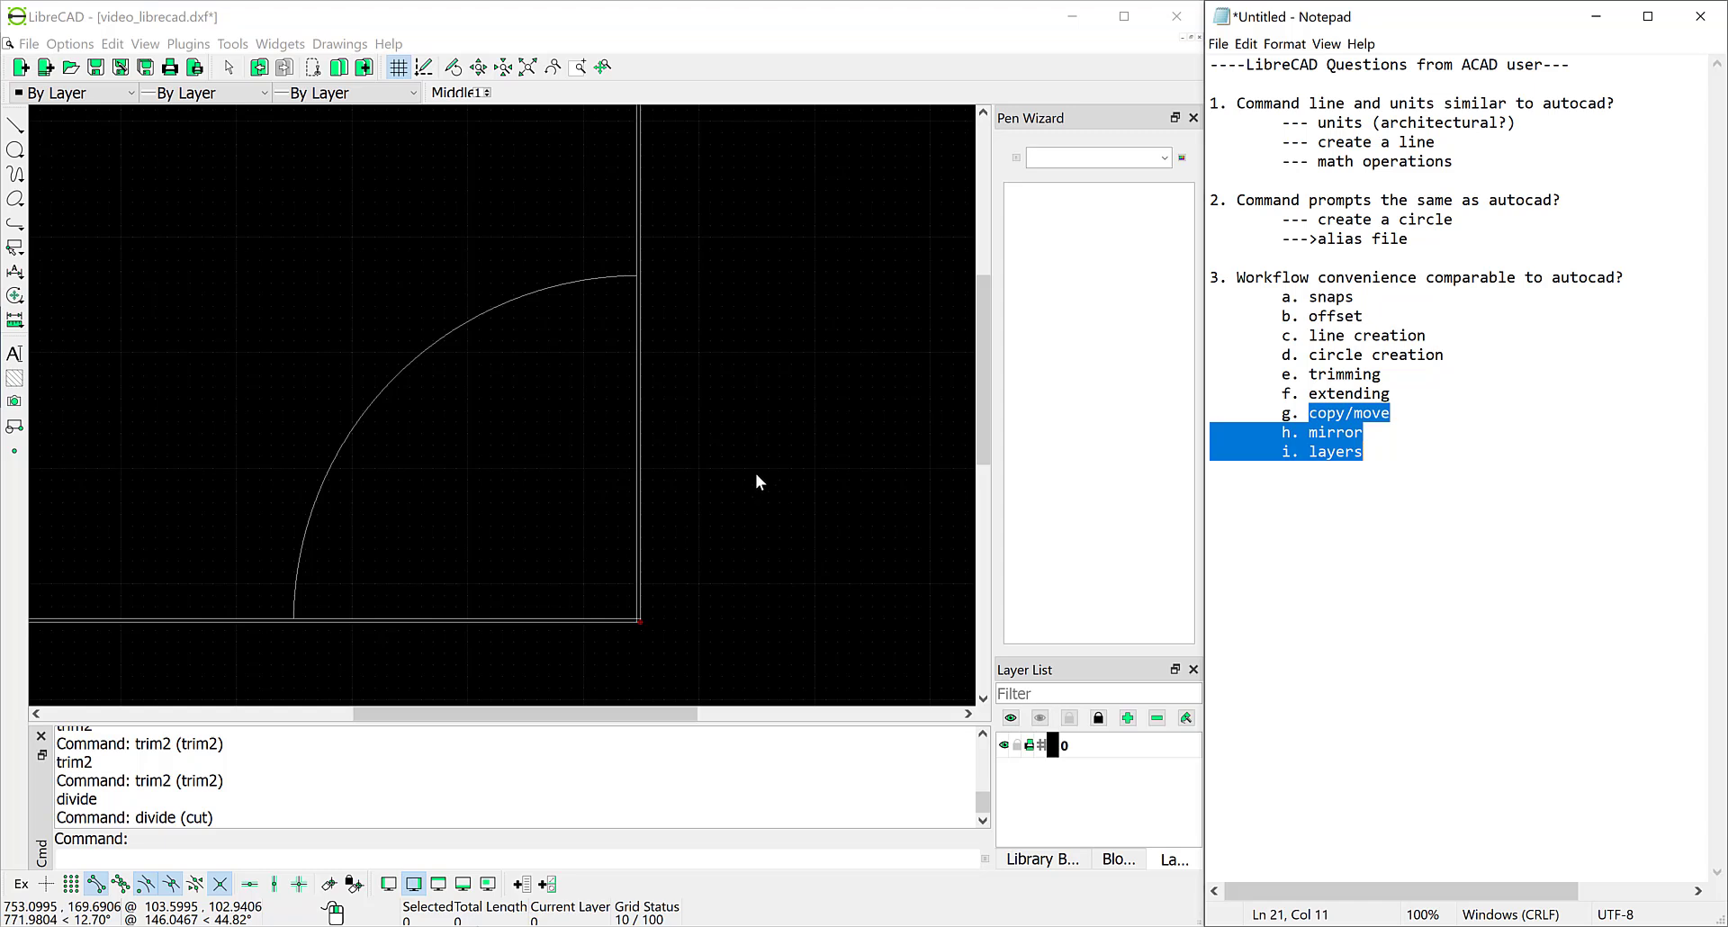
scroll(685, 347, up, 3)
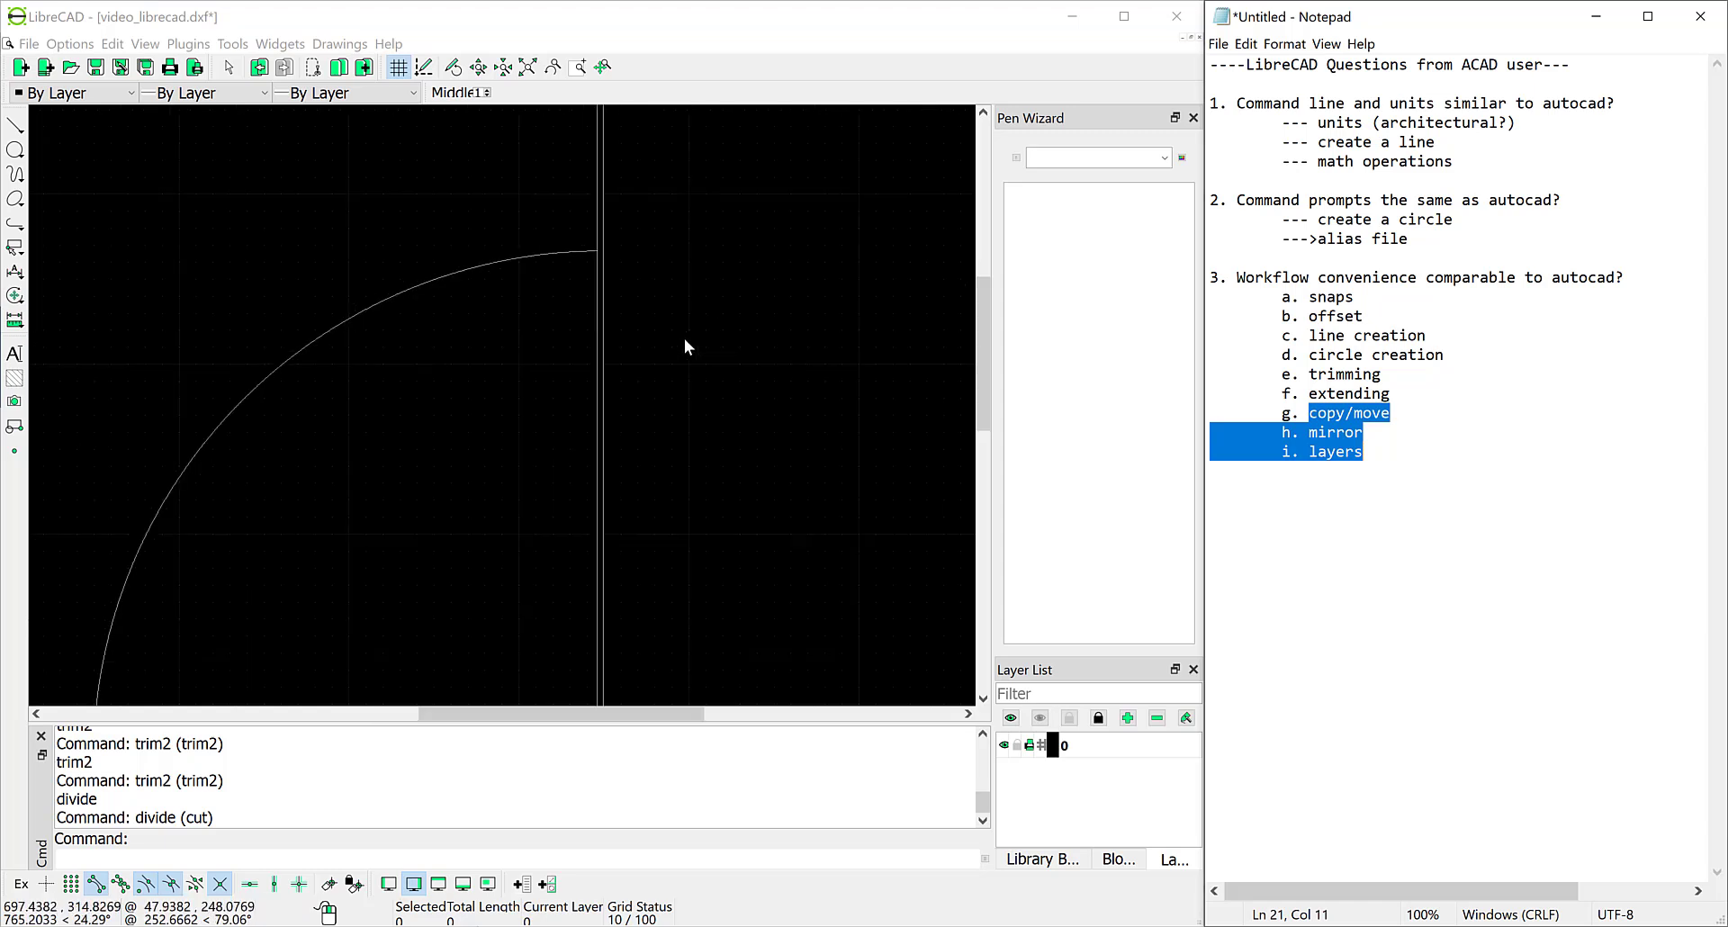
scroll(684, 348, down, 3)
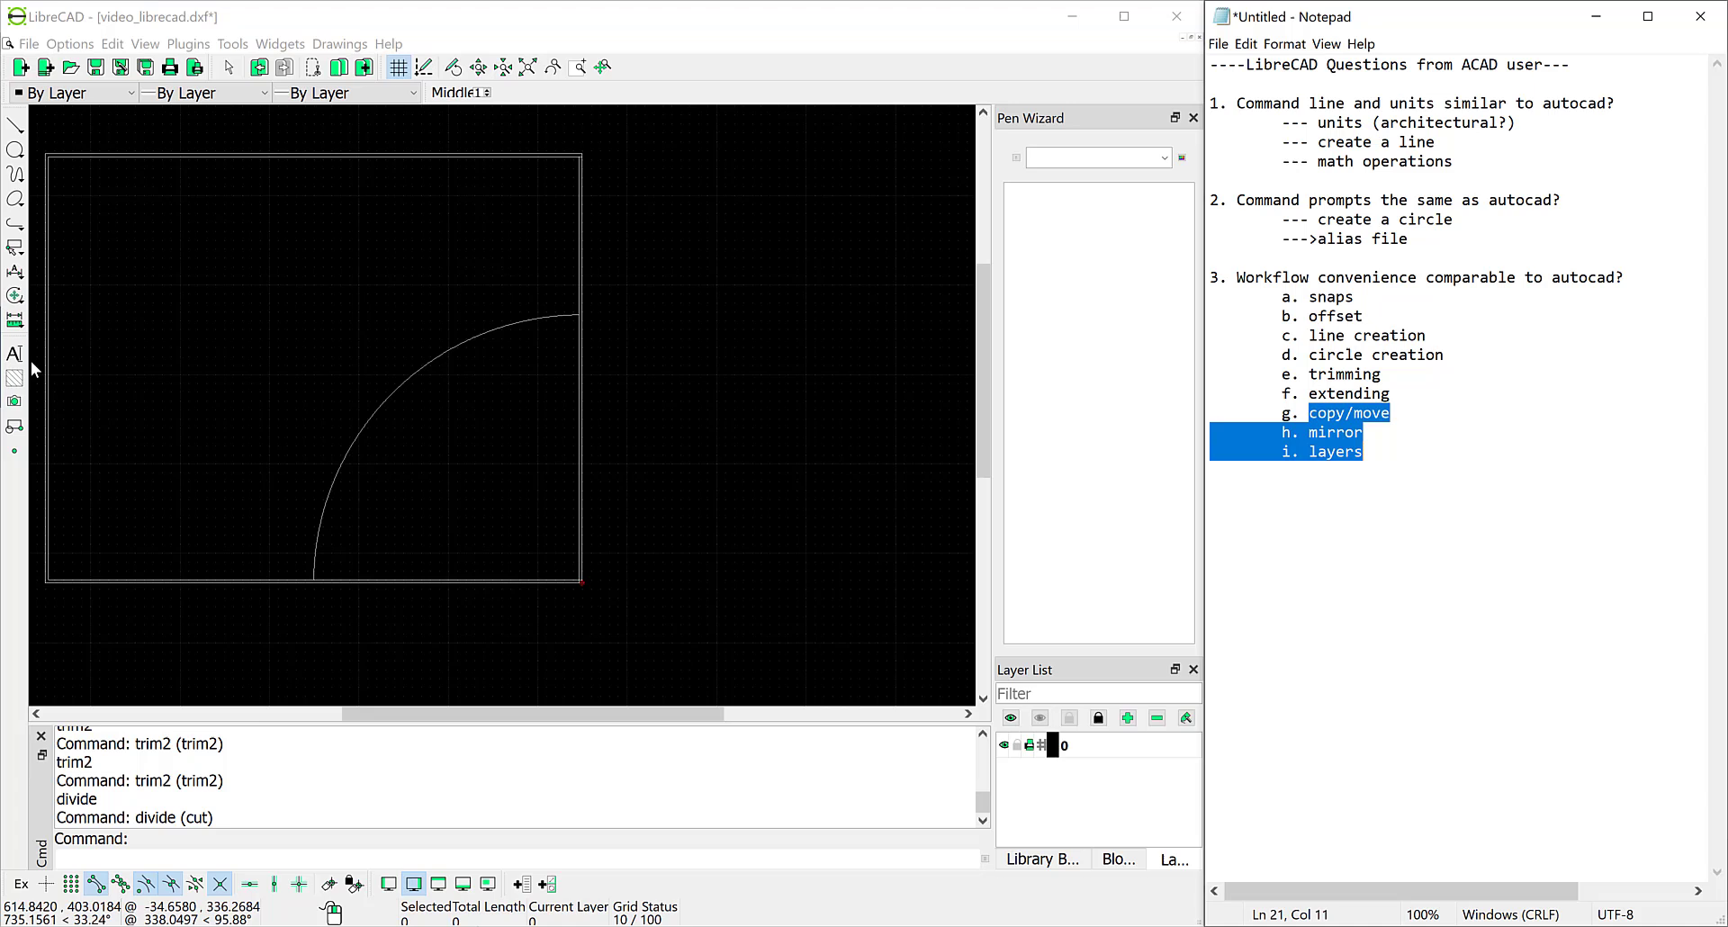
scroll(50, 379, up, 1)
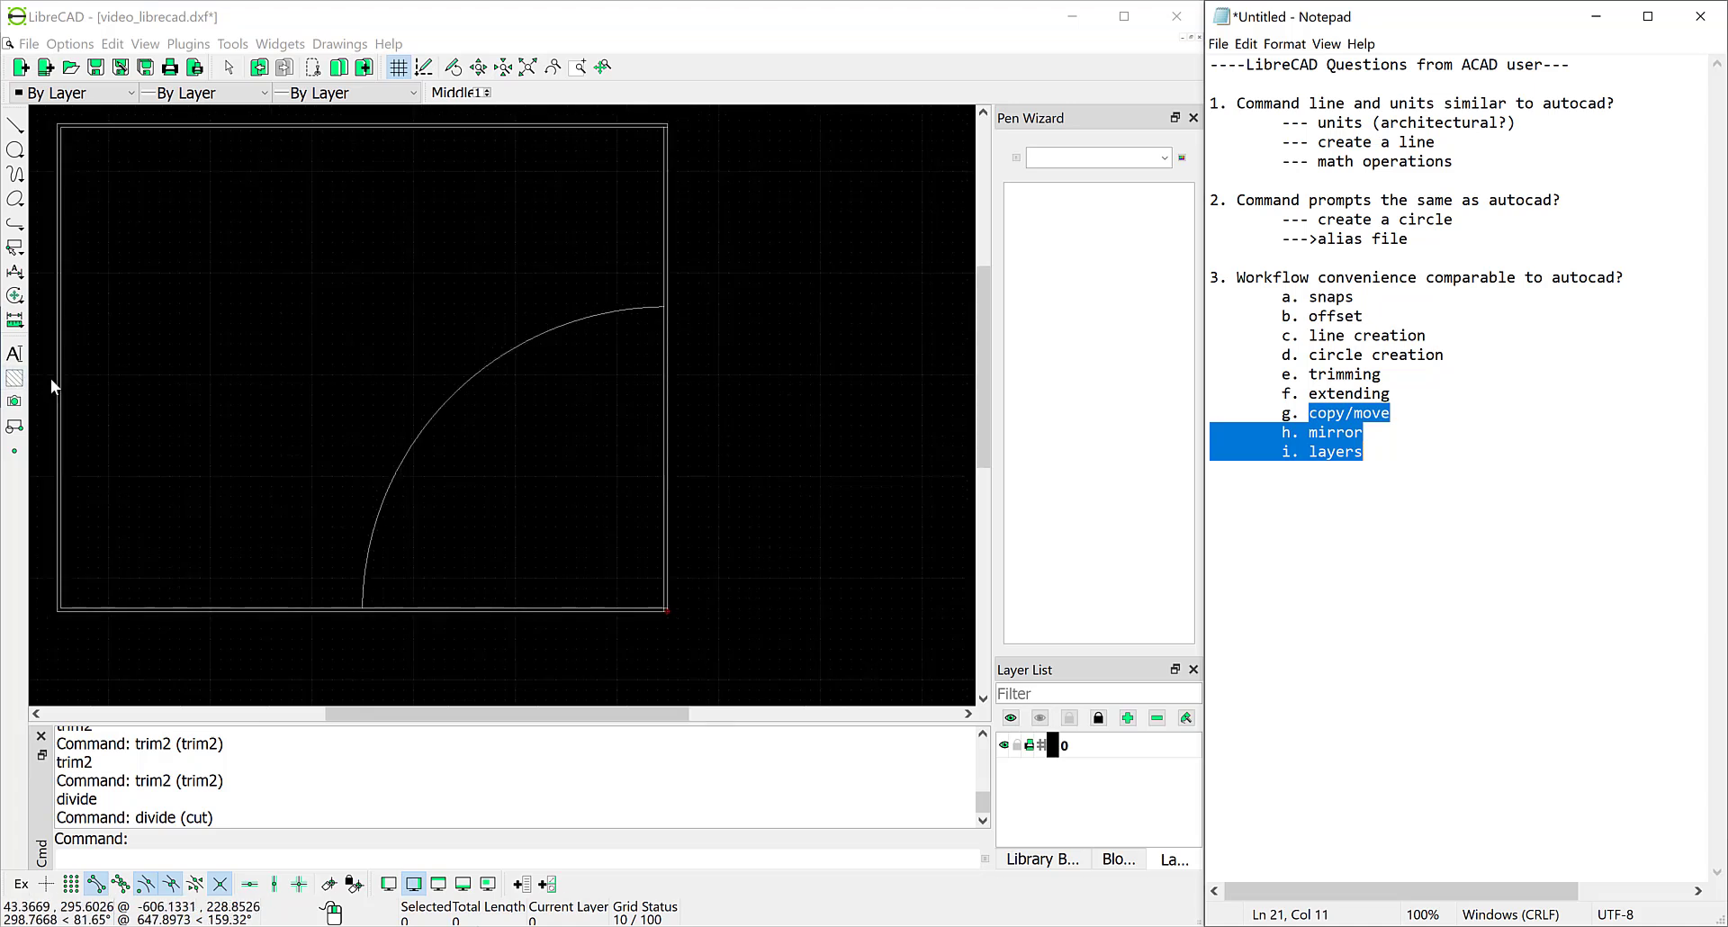
scroll(50, 378, down, 1)
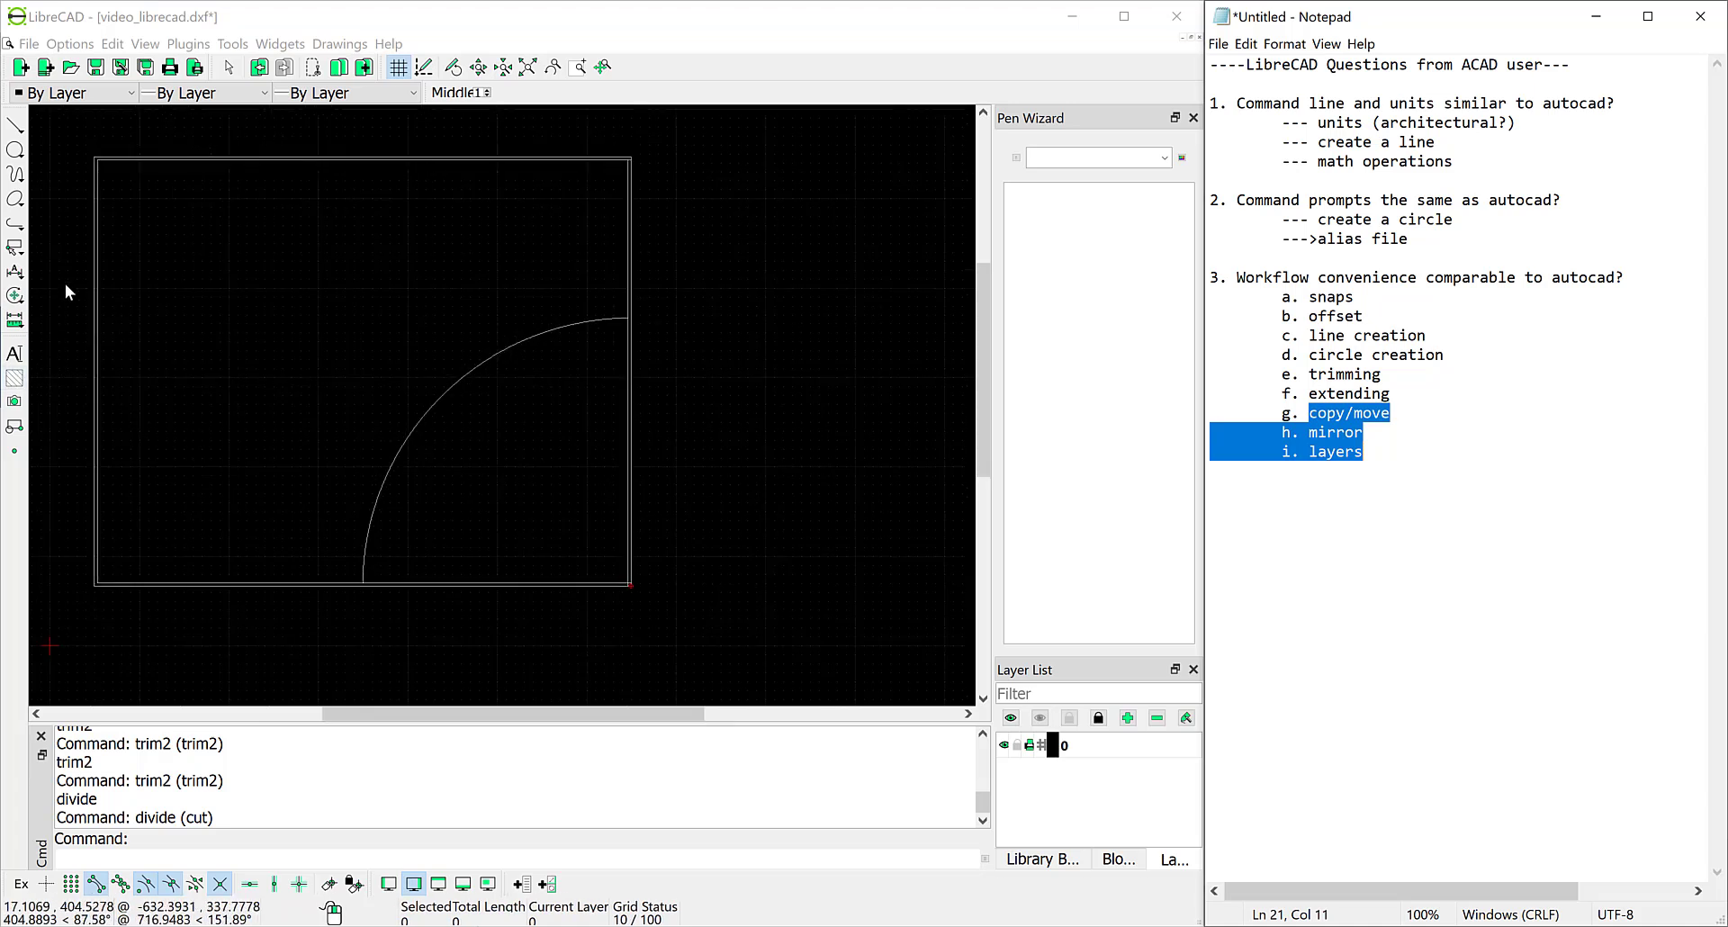